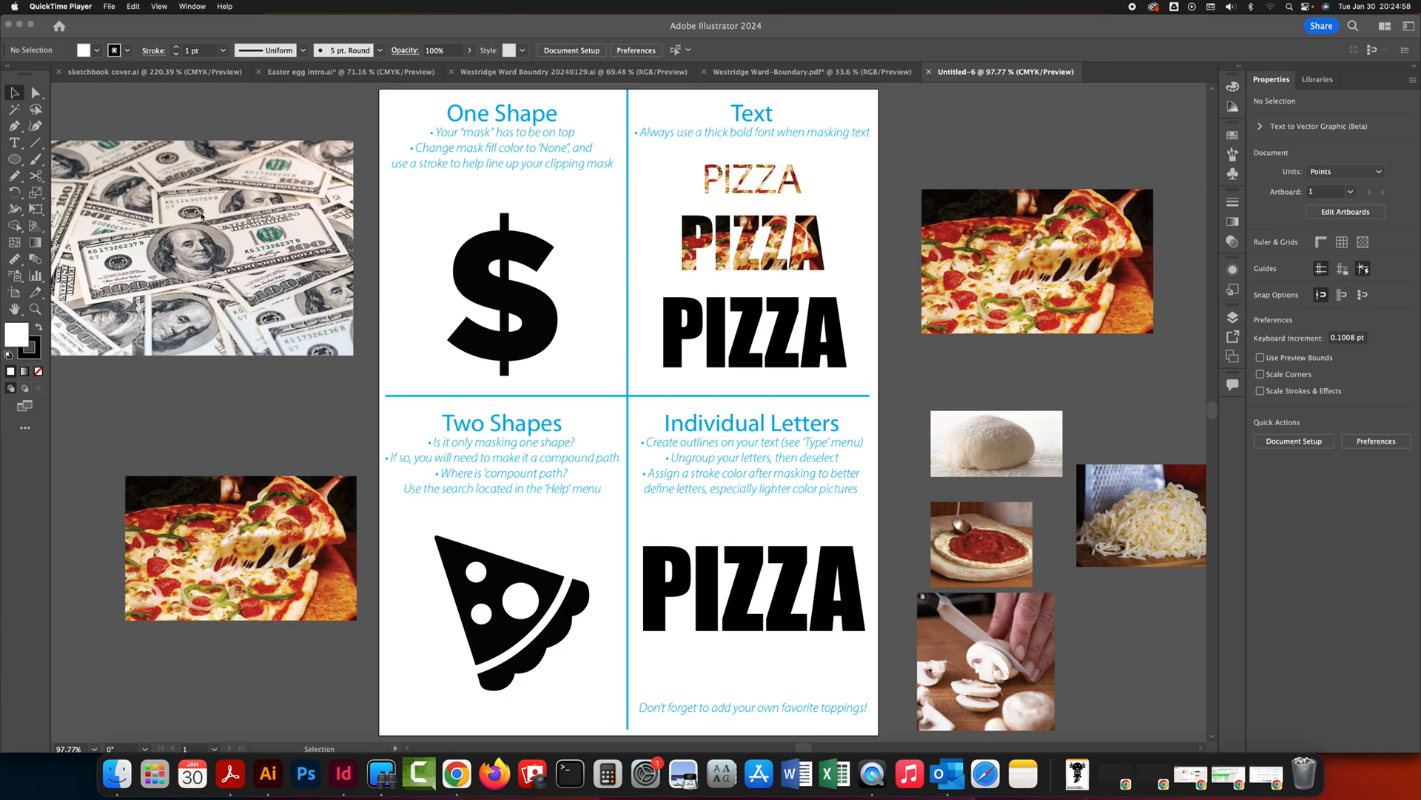
Step: Move the money photo over the dollar sign in the One Shape section and send it to the back
click(160, 205)
drag(166, 208, 442, 245)
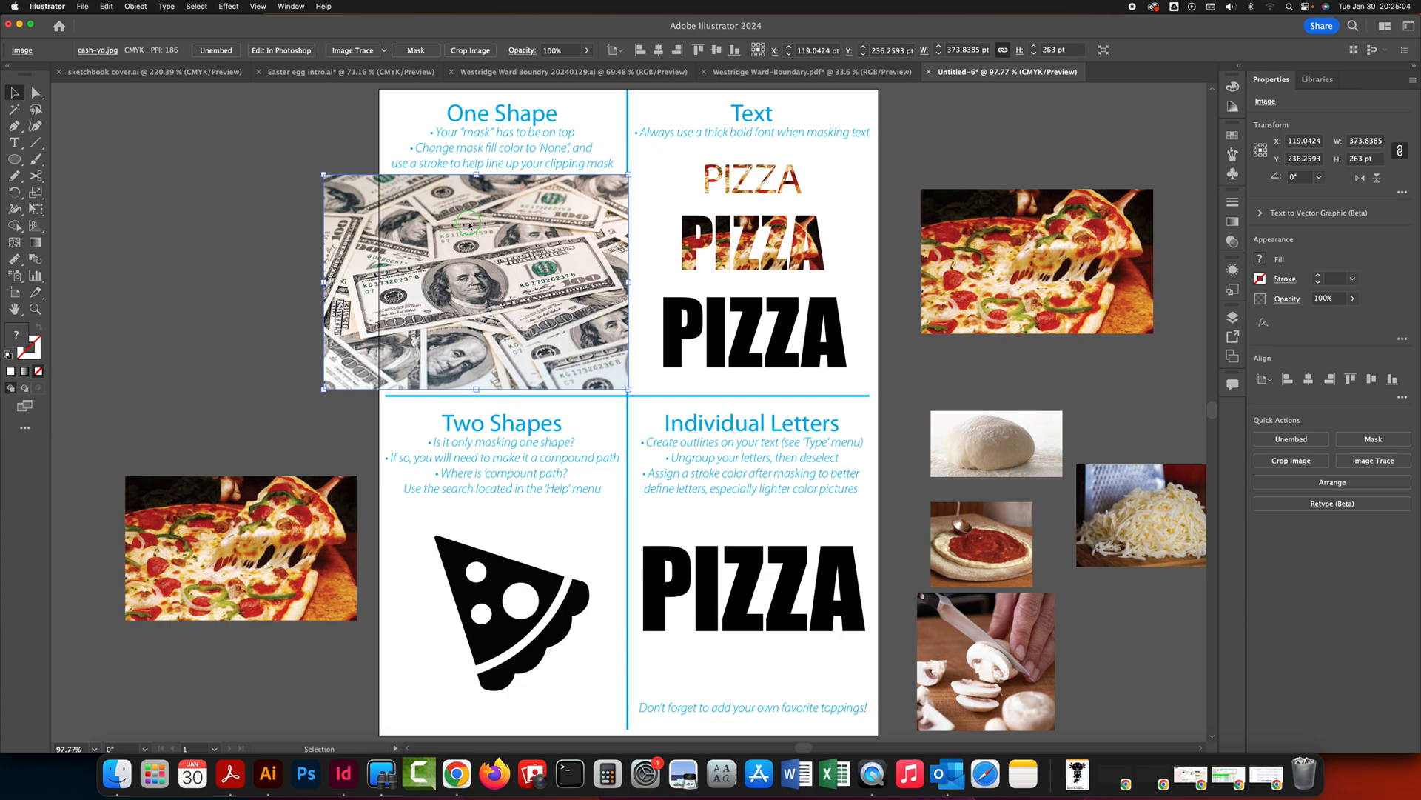
right_click(470, 227)
mouse_move(540, 409)
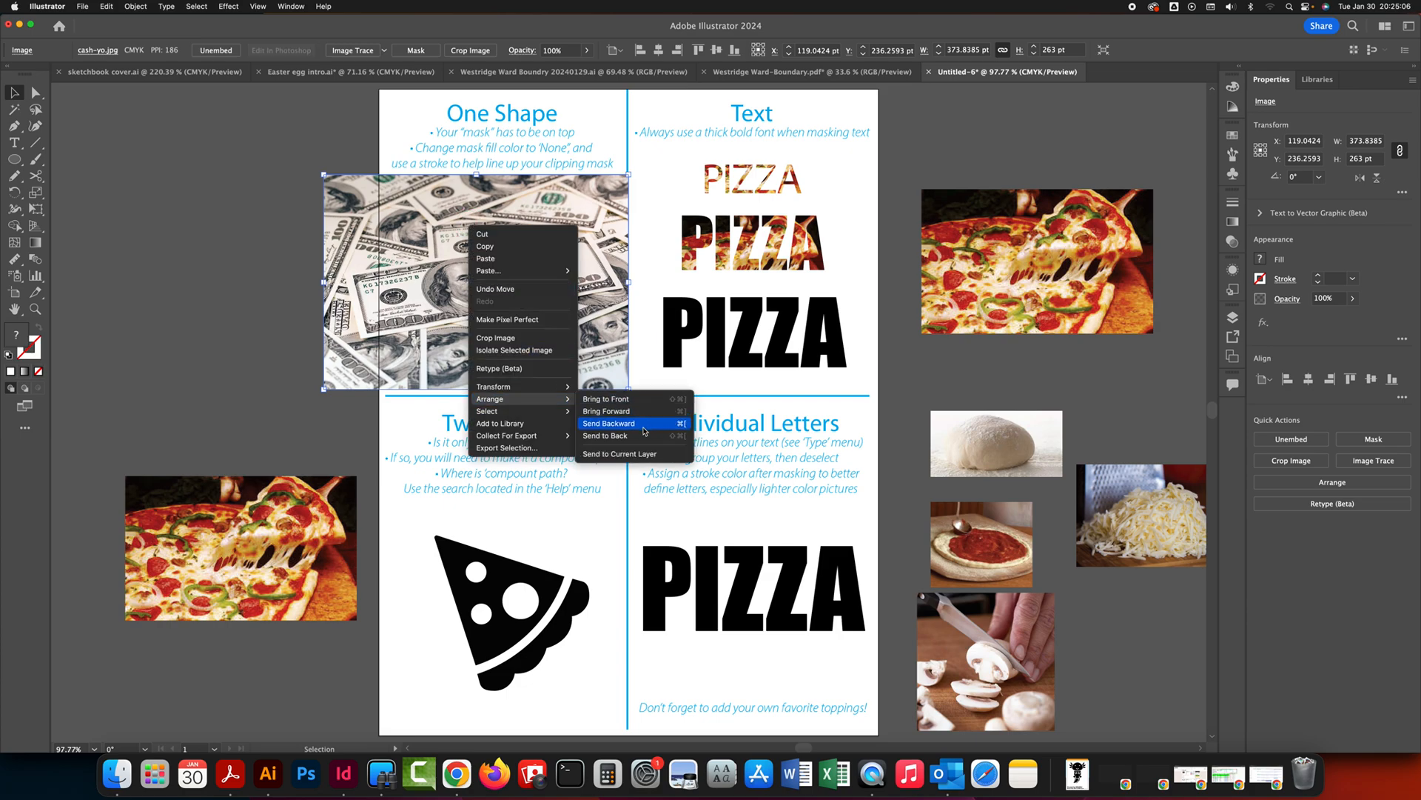
click(631, 436)
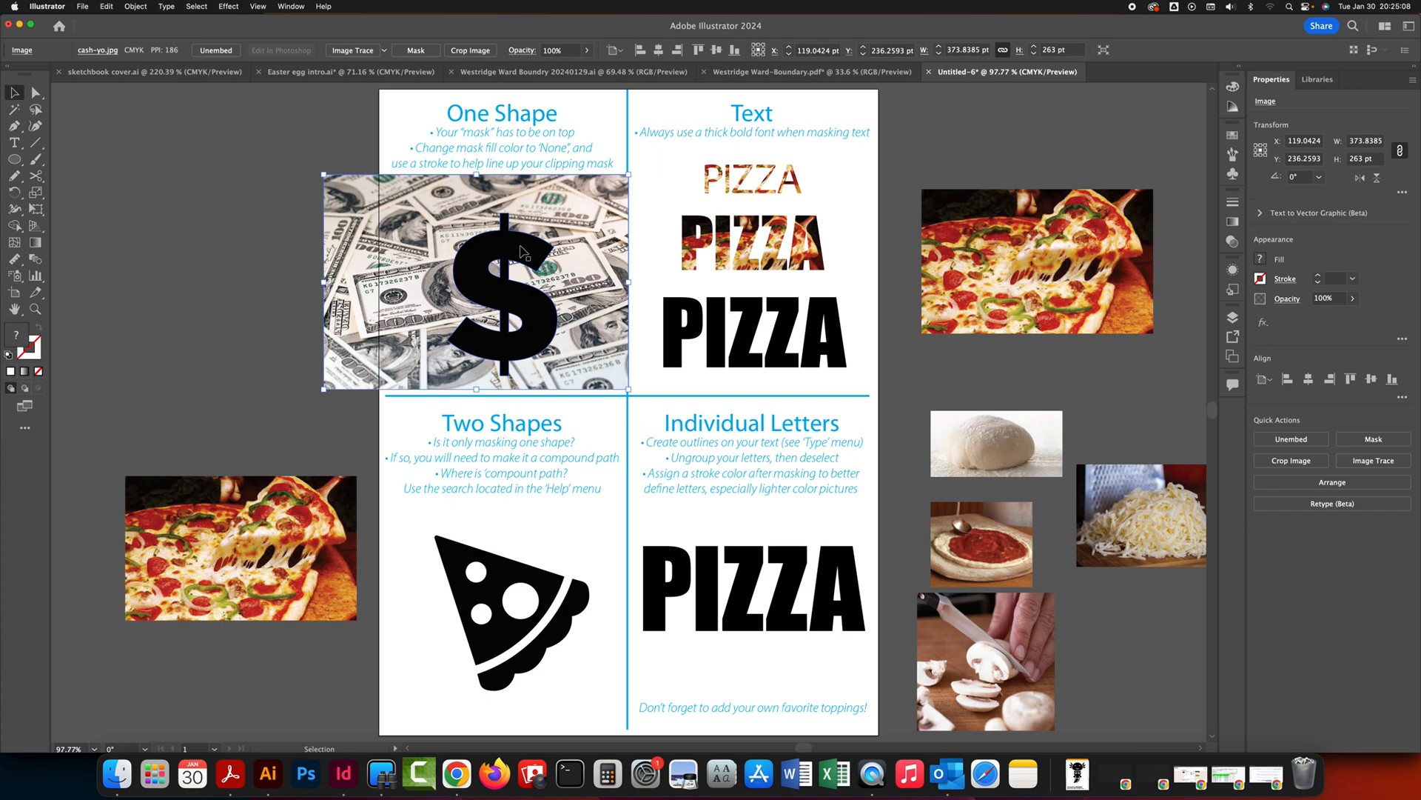
Step: Set the dollar sign's fill to None and give it a black 1 pt stroke
click(519, 259)
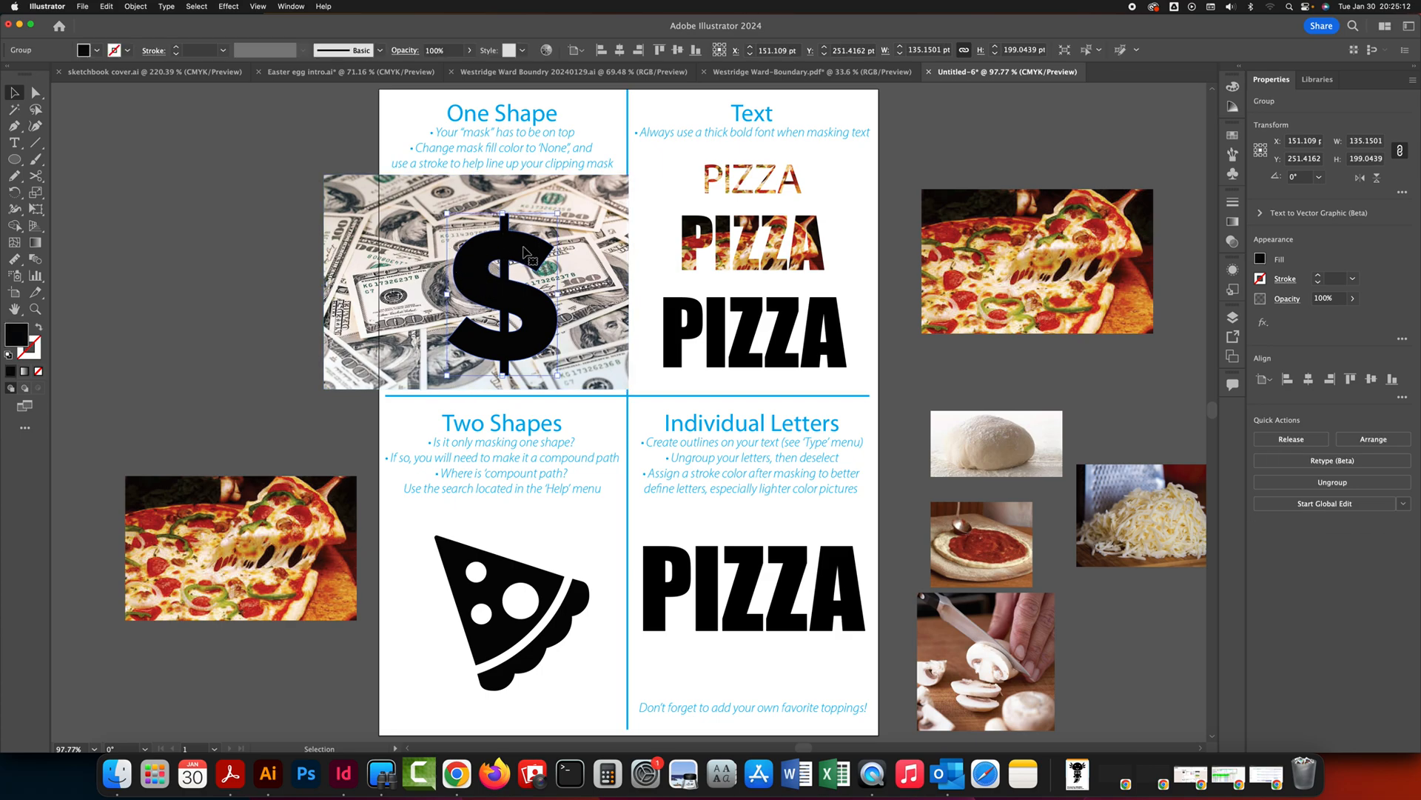
click(1261, 259)
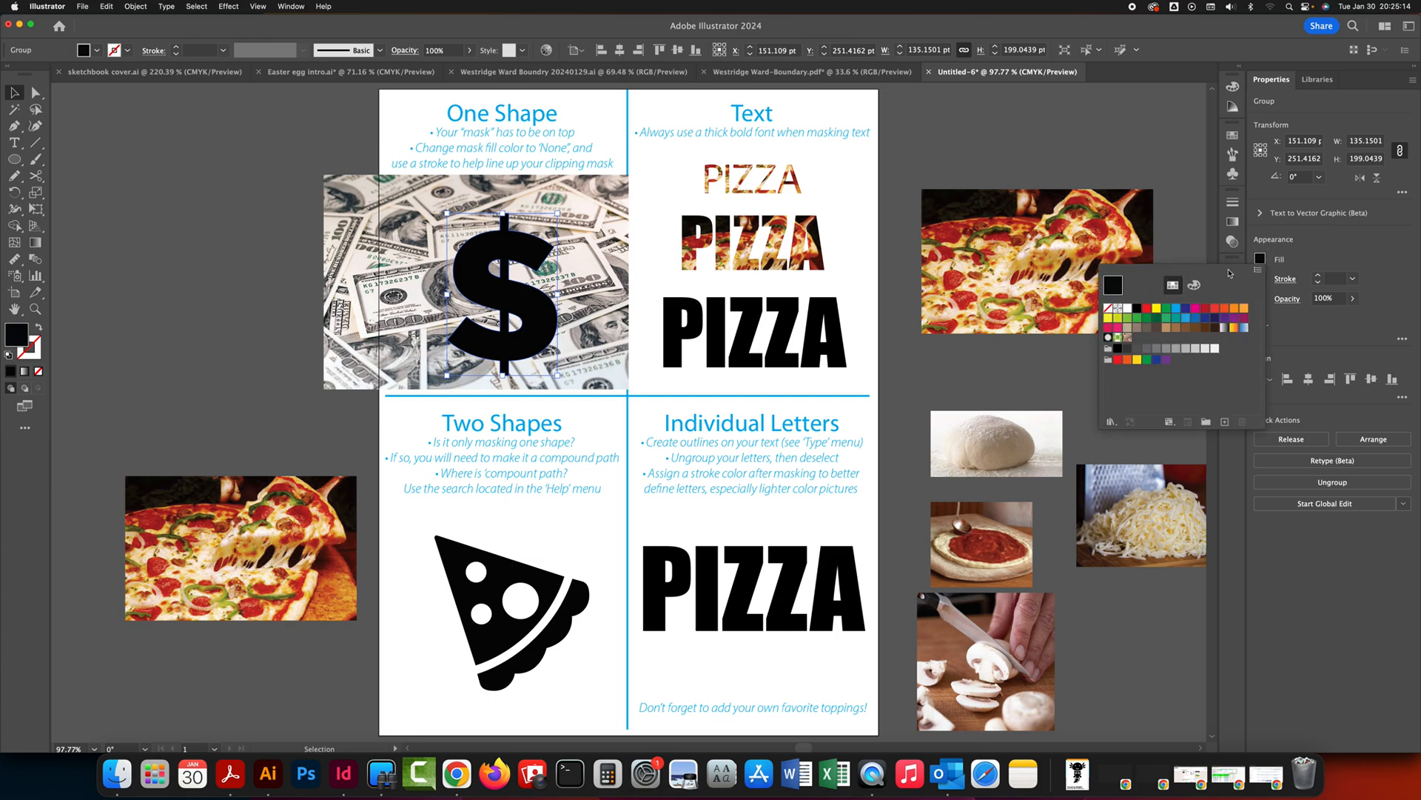
click(1108, 308)
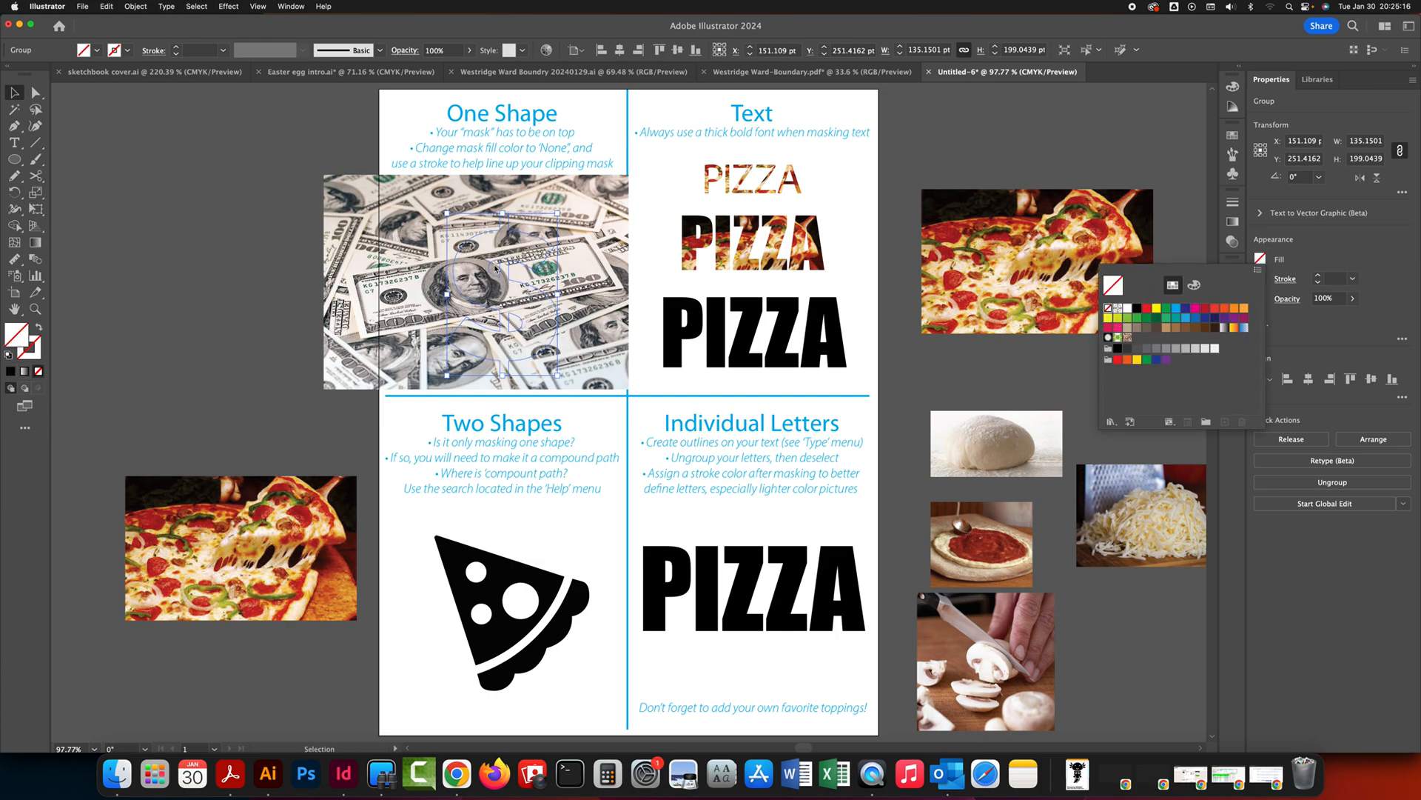
click(1371, 253)
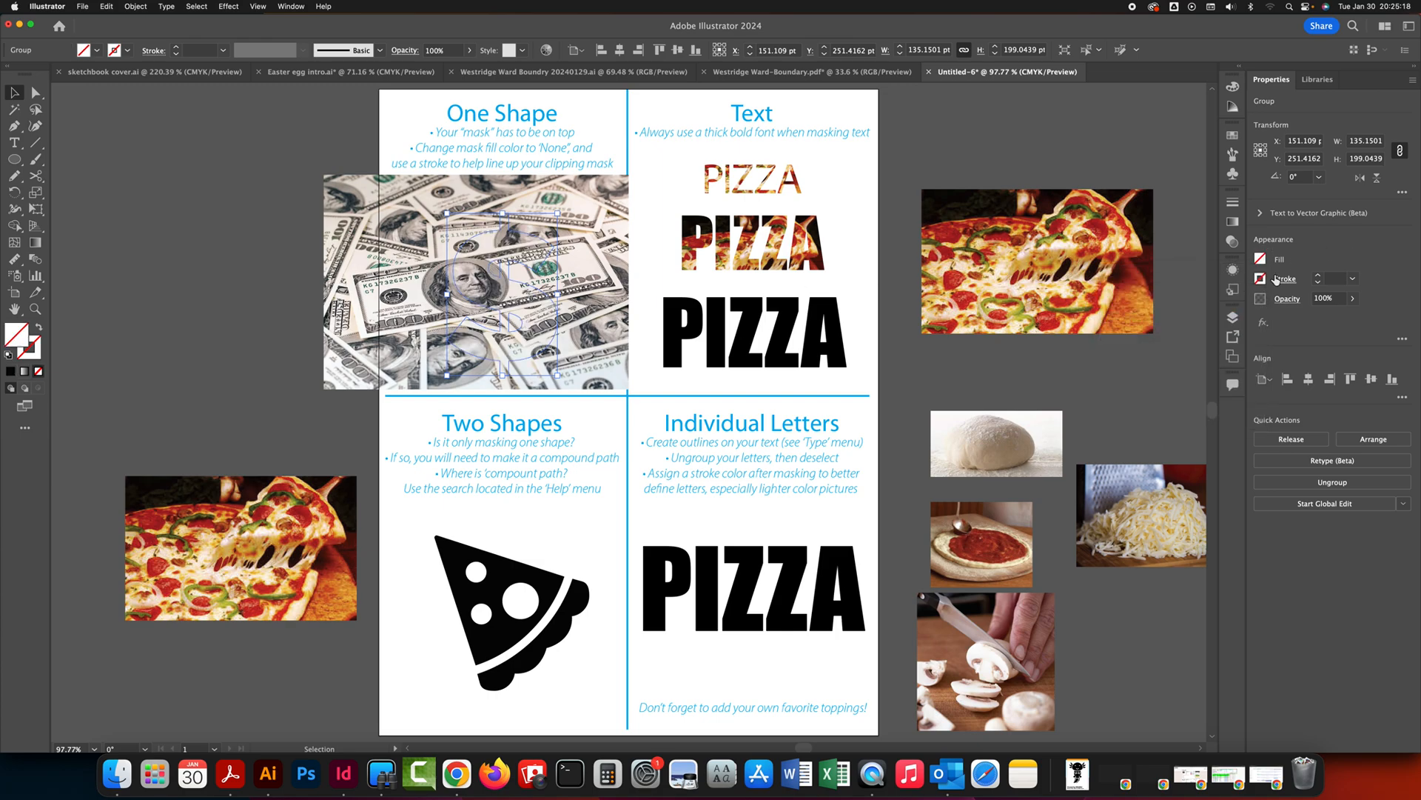
click(1260, 278)
click(1138, 330)
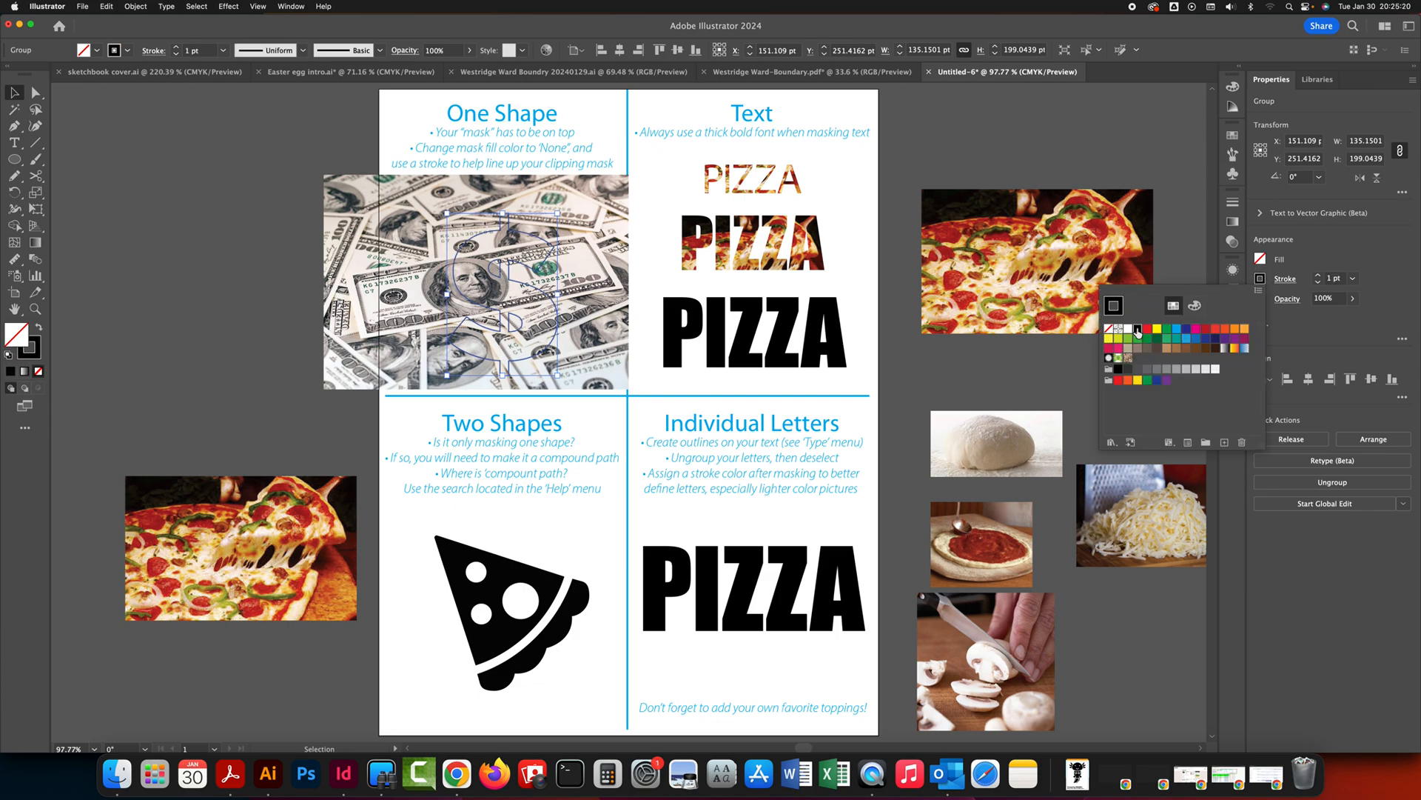
click(530, 237)
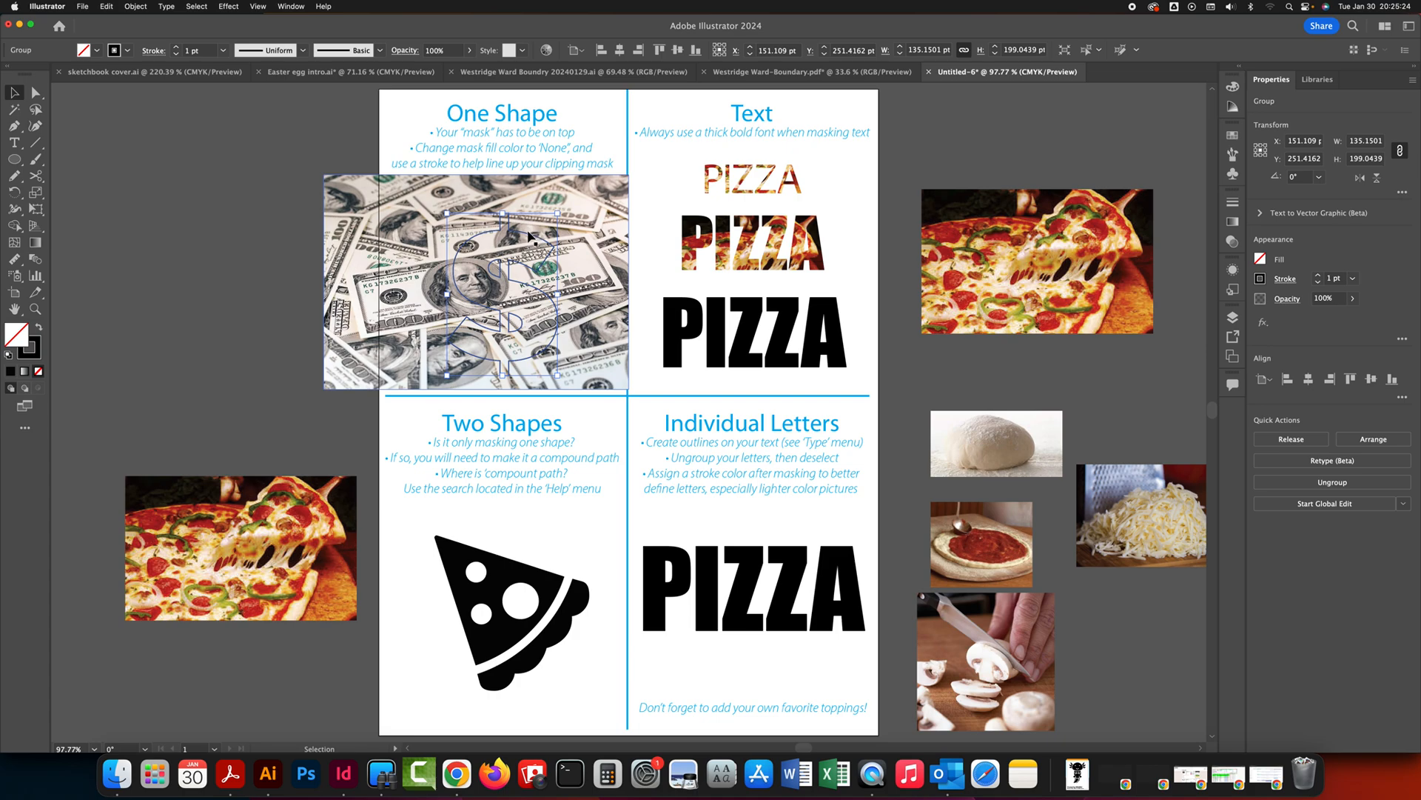
Step: Line up the dollar sign outline over the portrait on the bill and make a clipping mask with the money photo
drag(530, 238, 516, 242)
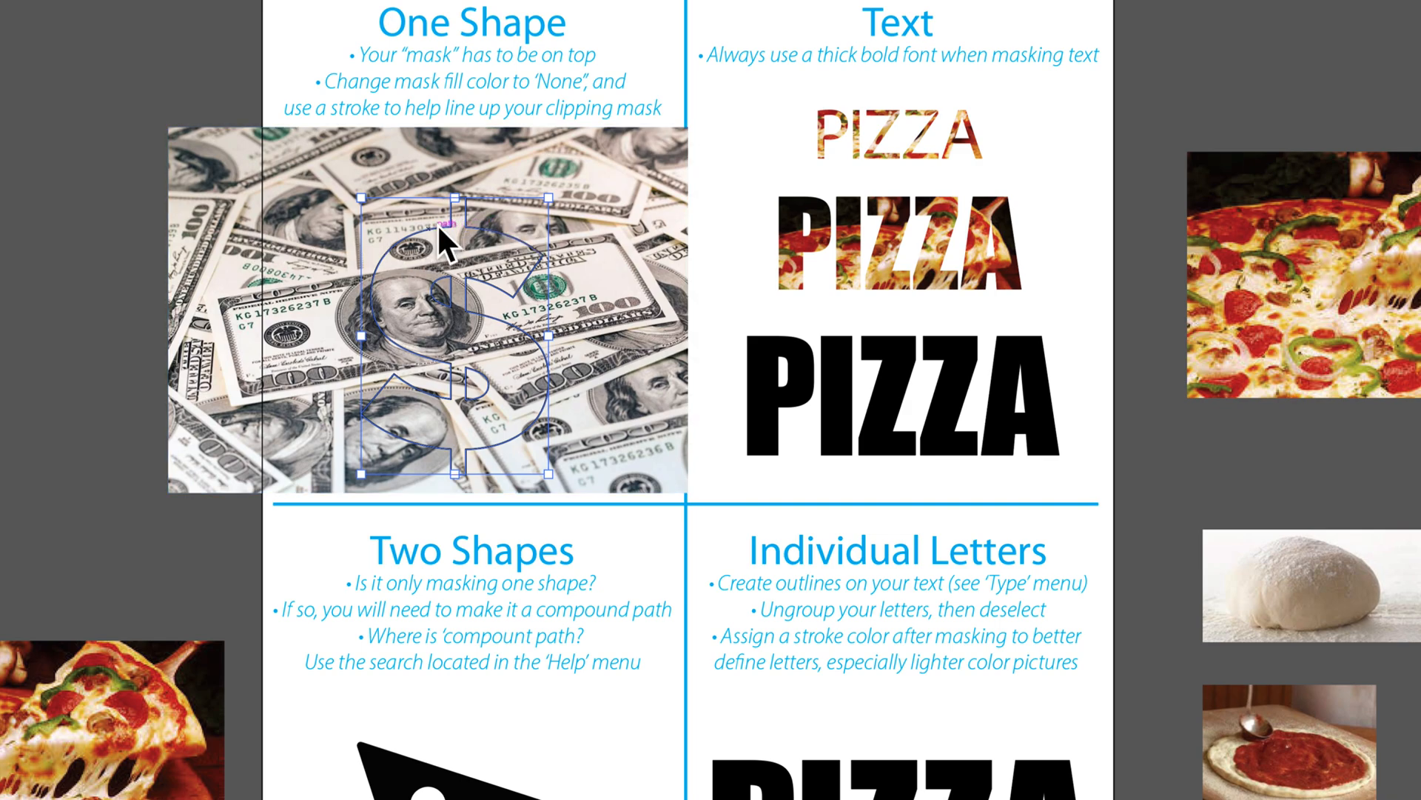
drag(115, 208, 222, 260)
drag(385, 300, 429, 312)
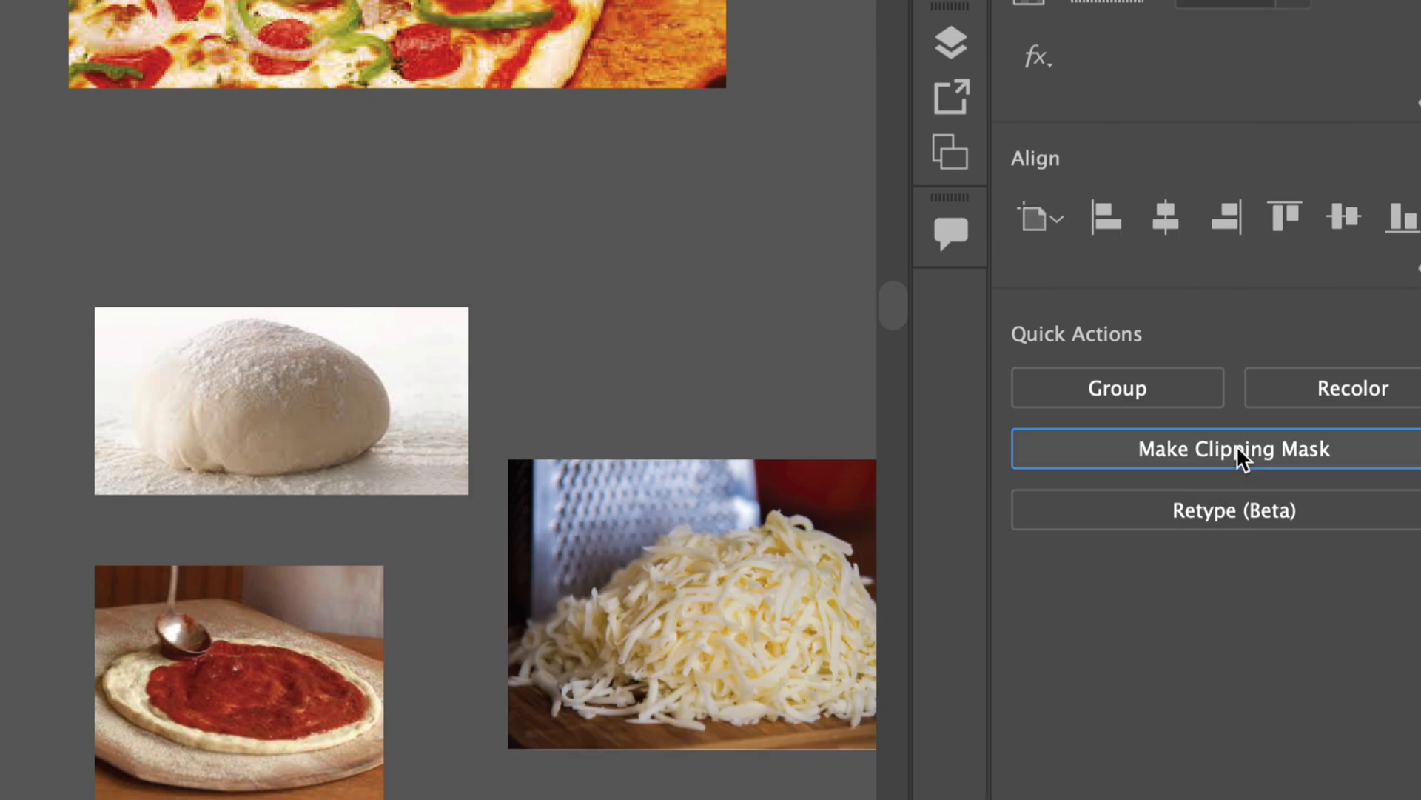
click(1237, 445)
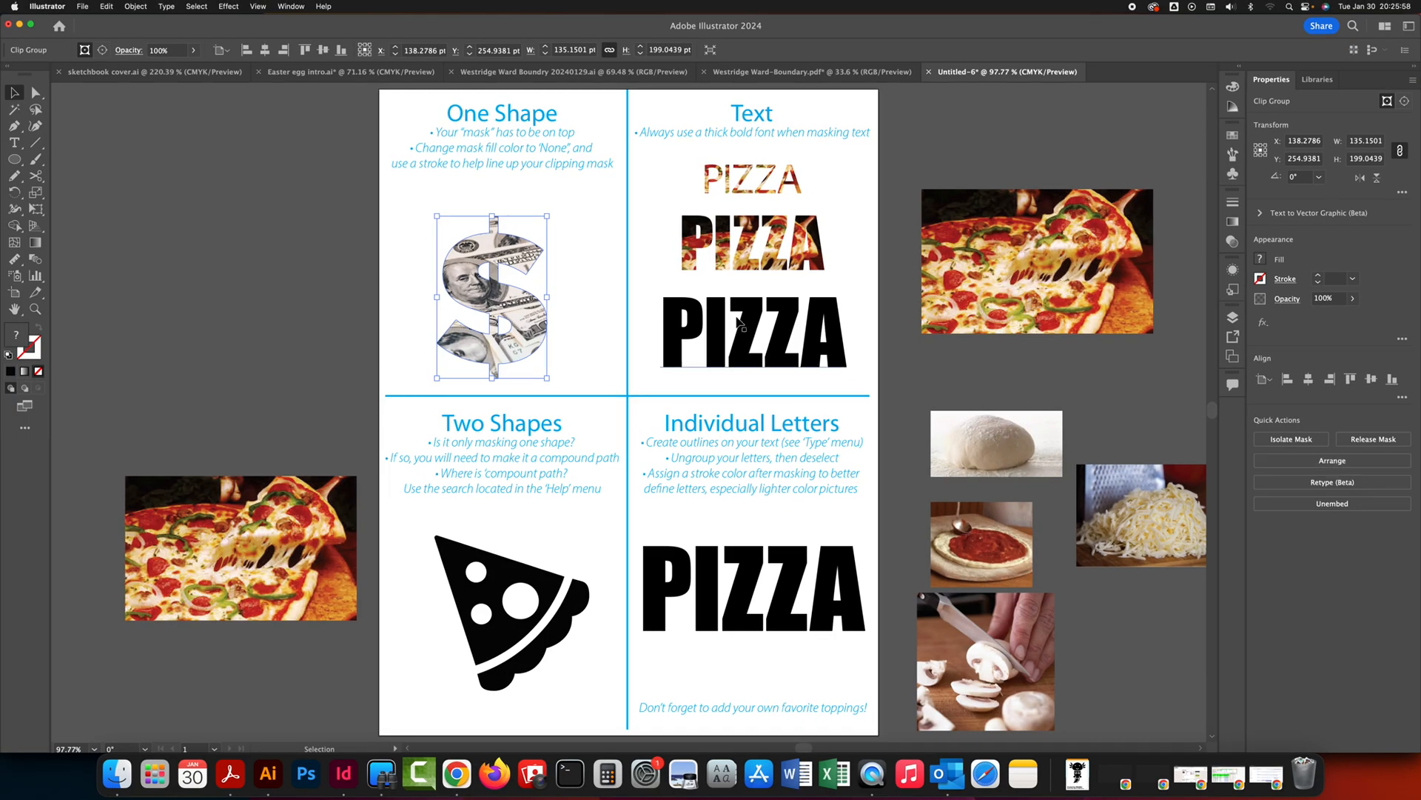
click(575, 241)
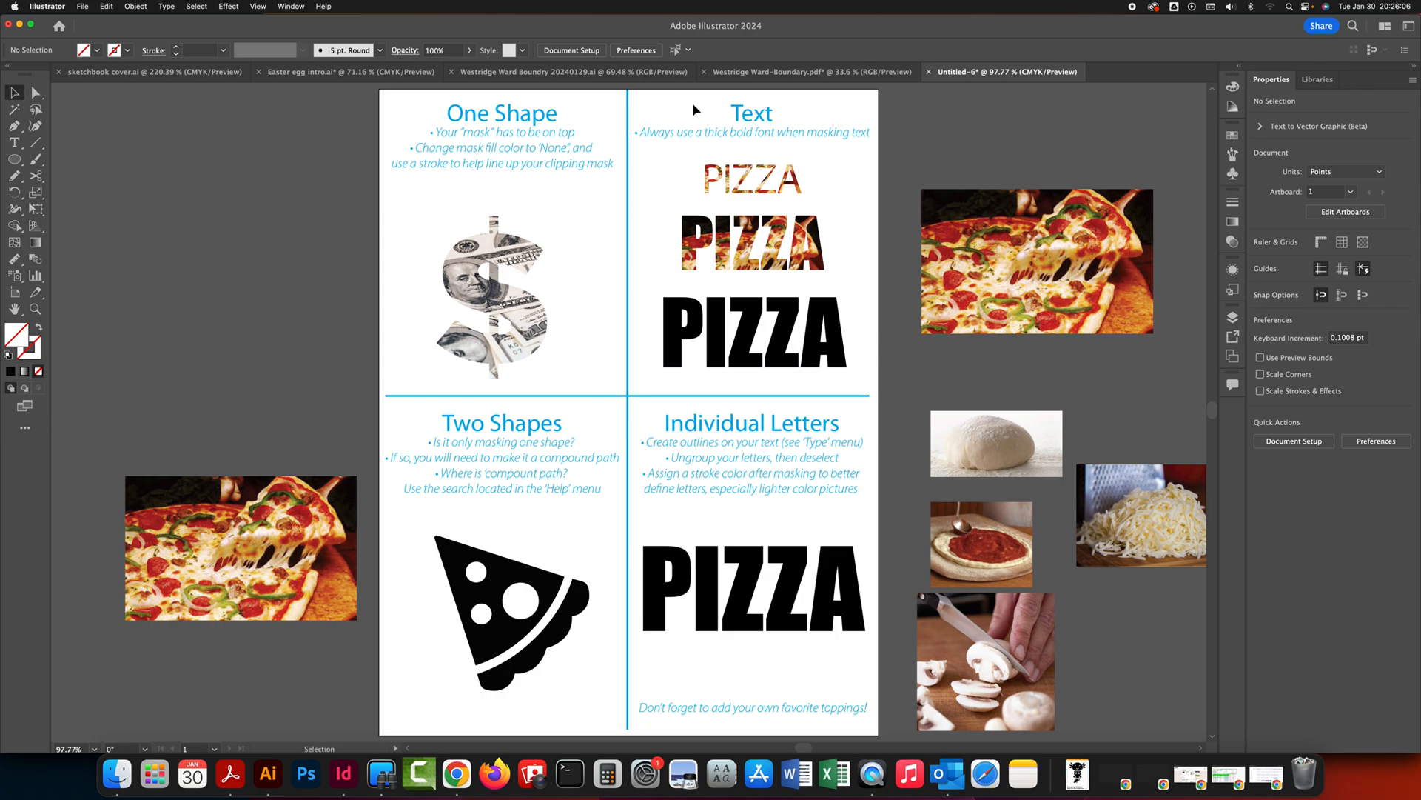
Step: Move the upper pizza photo over the solid black PIZZA text in the Text section and send it to the back
click(807, 341)
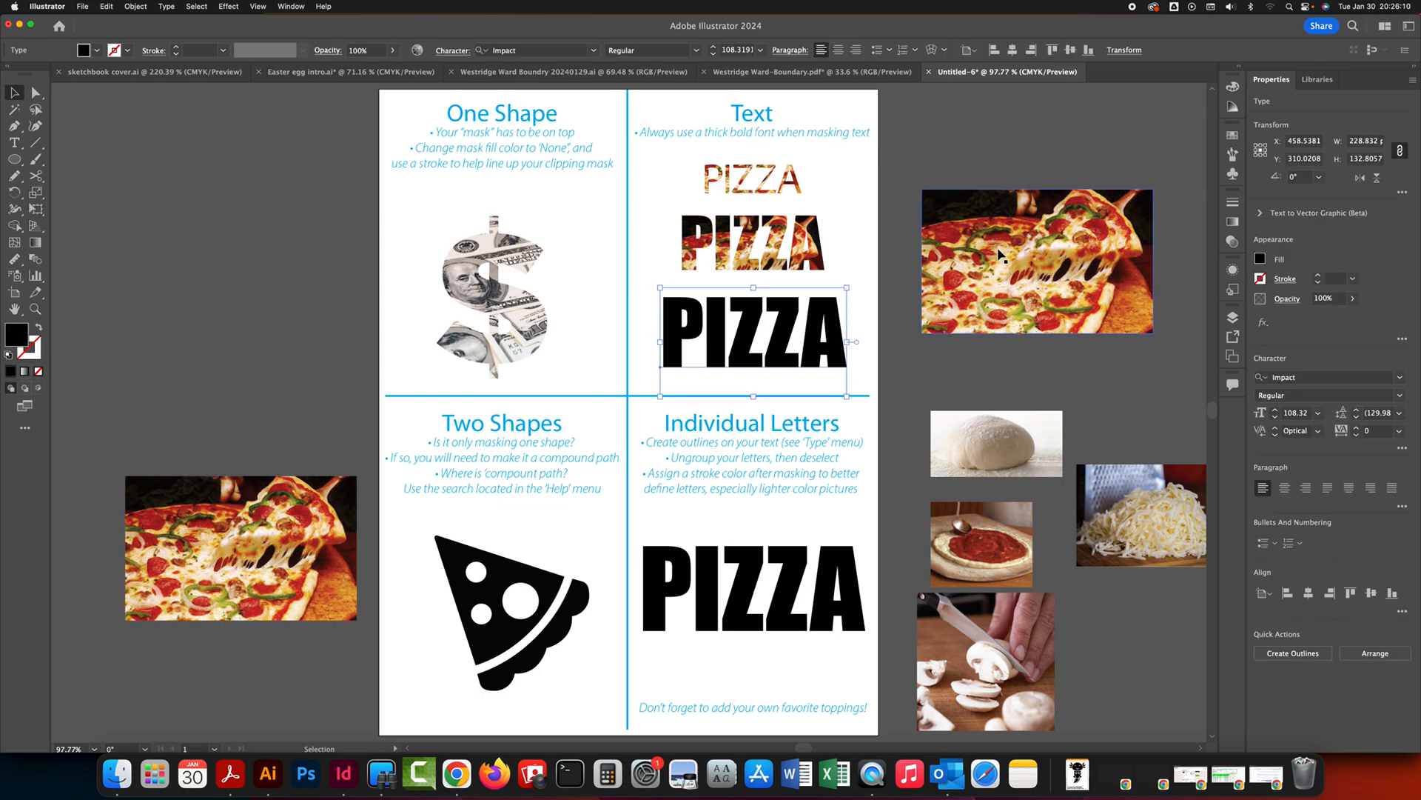
drag(1093, 253, 808, 308)
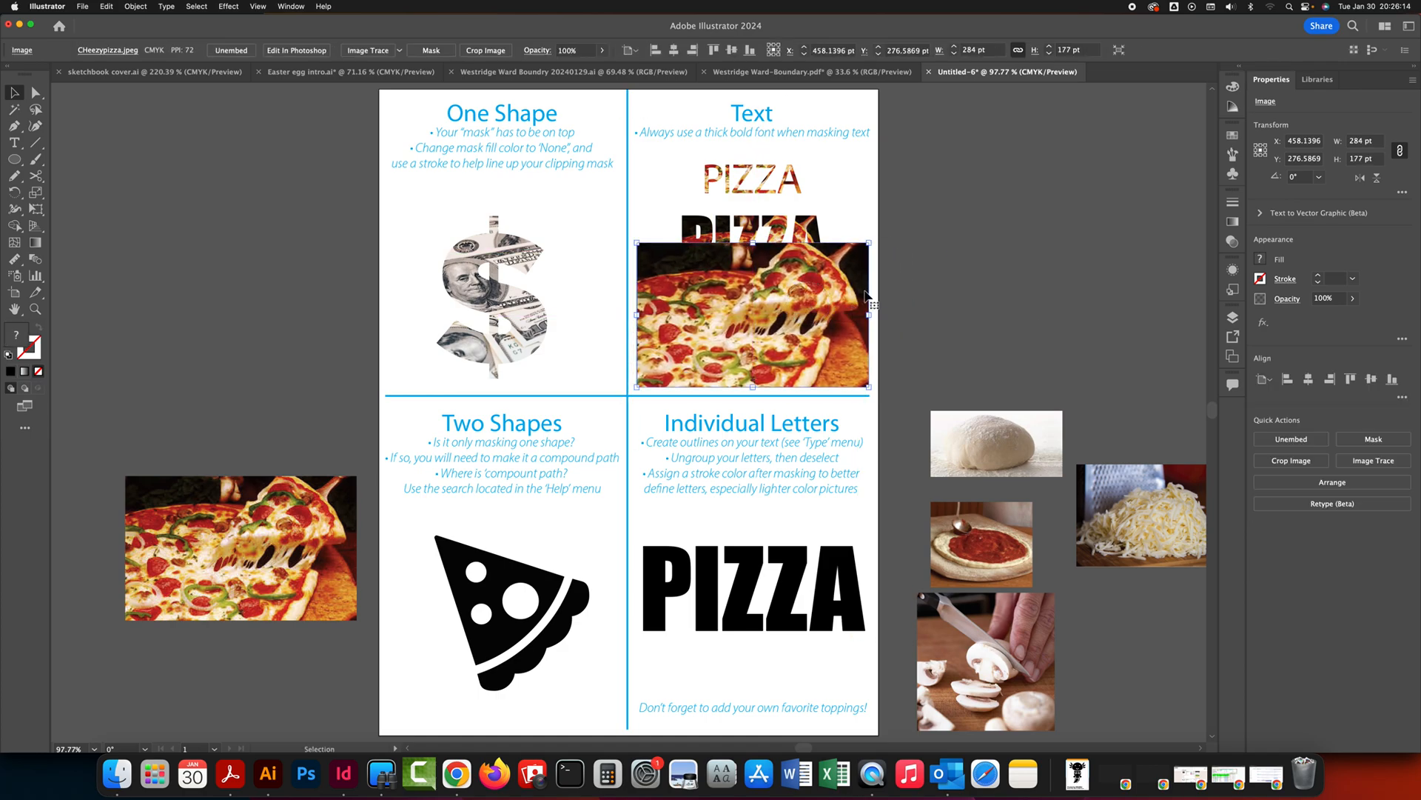
key(ctrl+bracketleft)
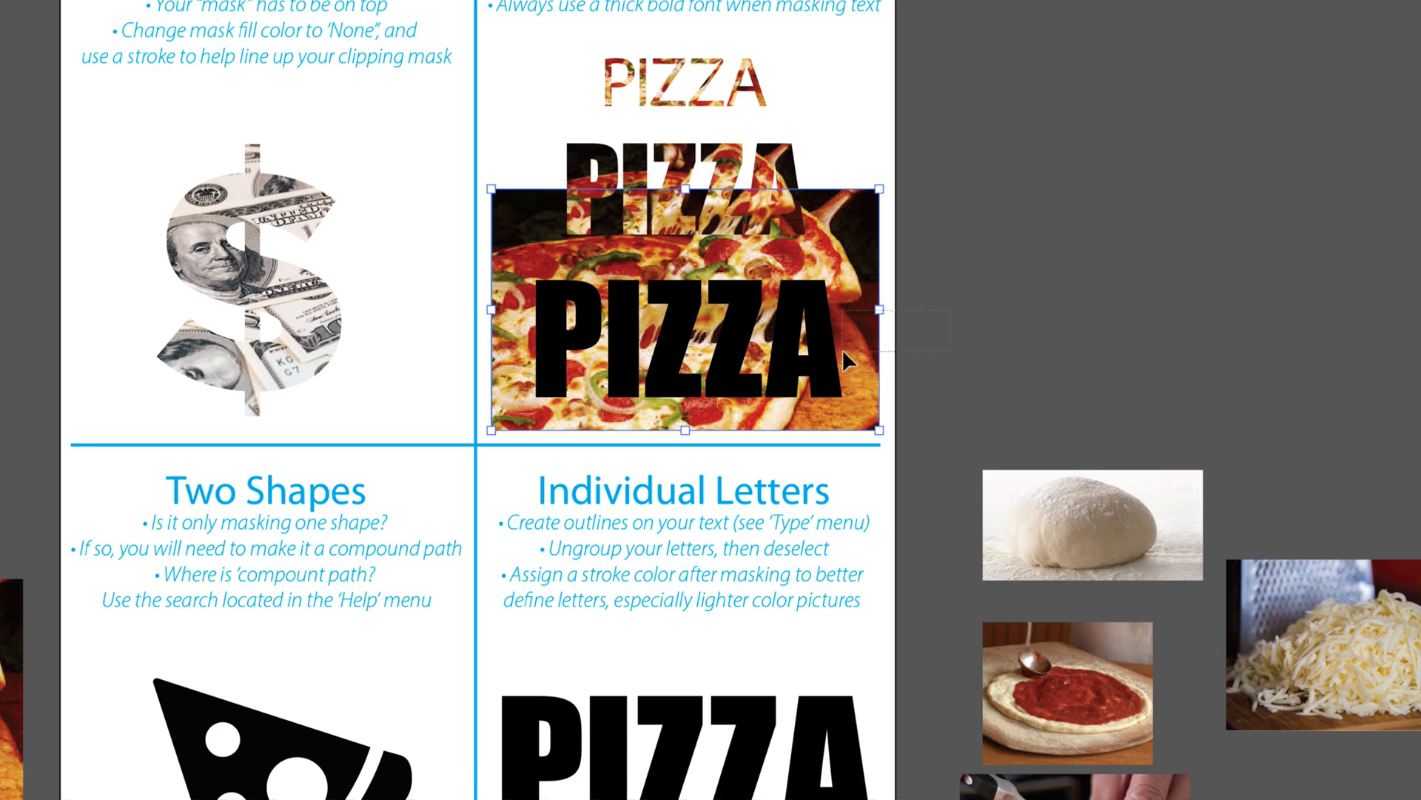
Step: Make a clipping mask from the black PIZZA text and the pizza photo behind it in the Text section
shift+click(743, 360)
click(1046, 305)
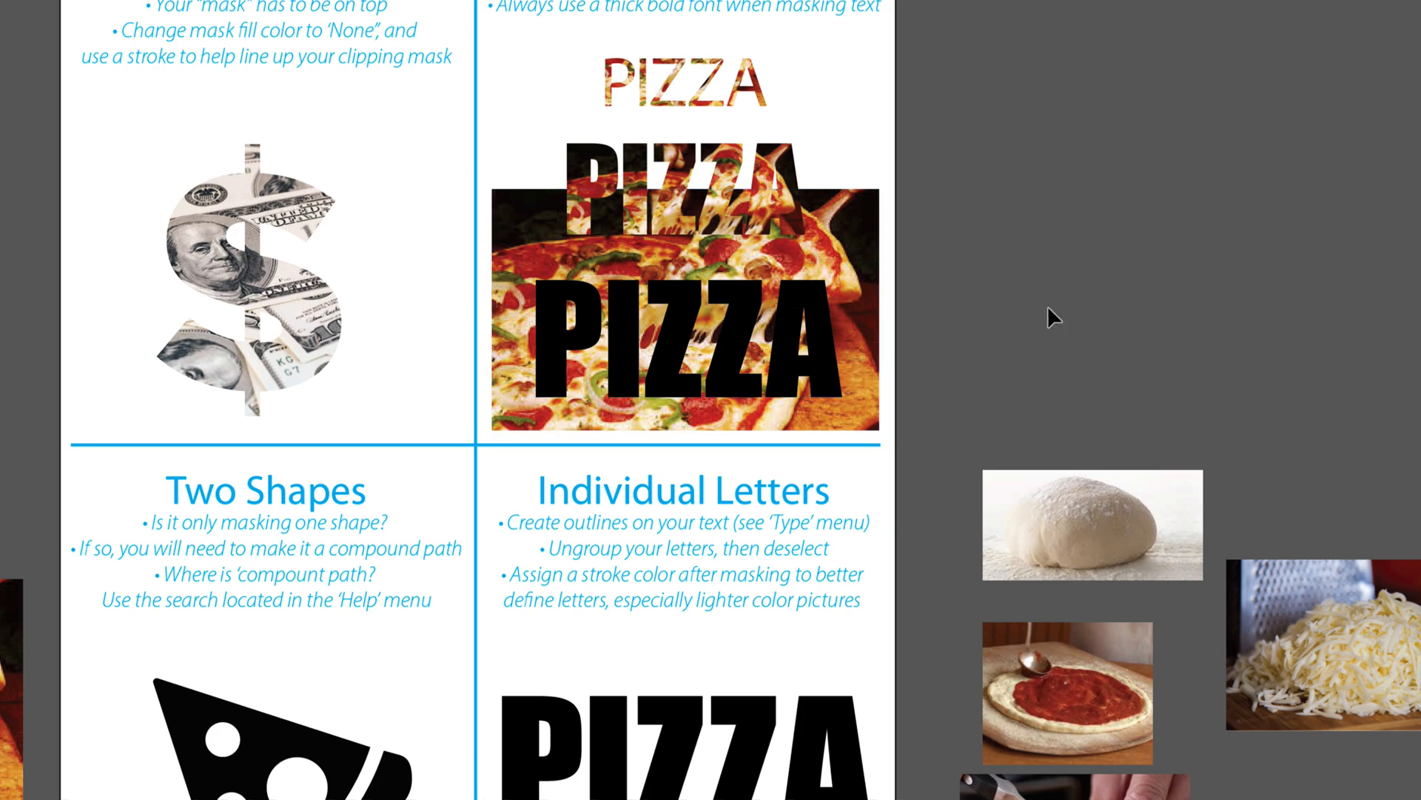
click(847, 322)
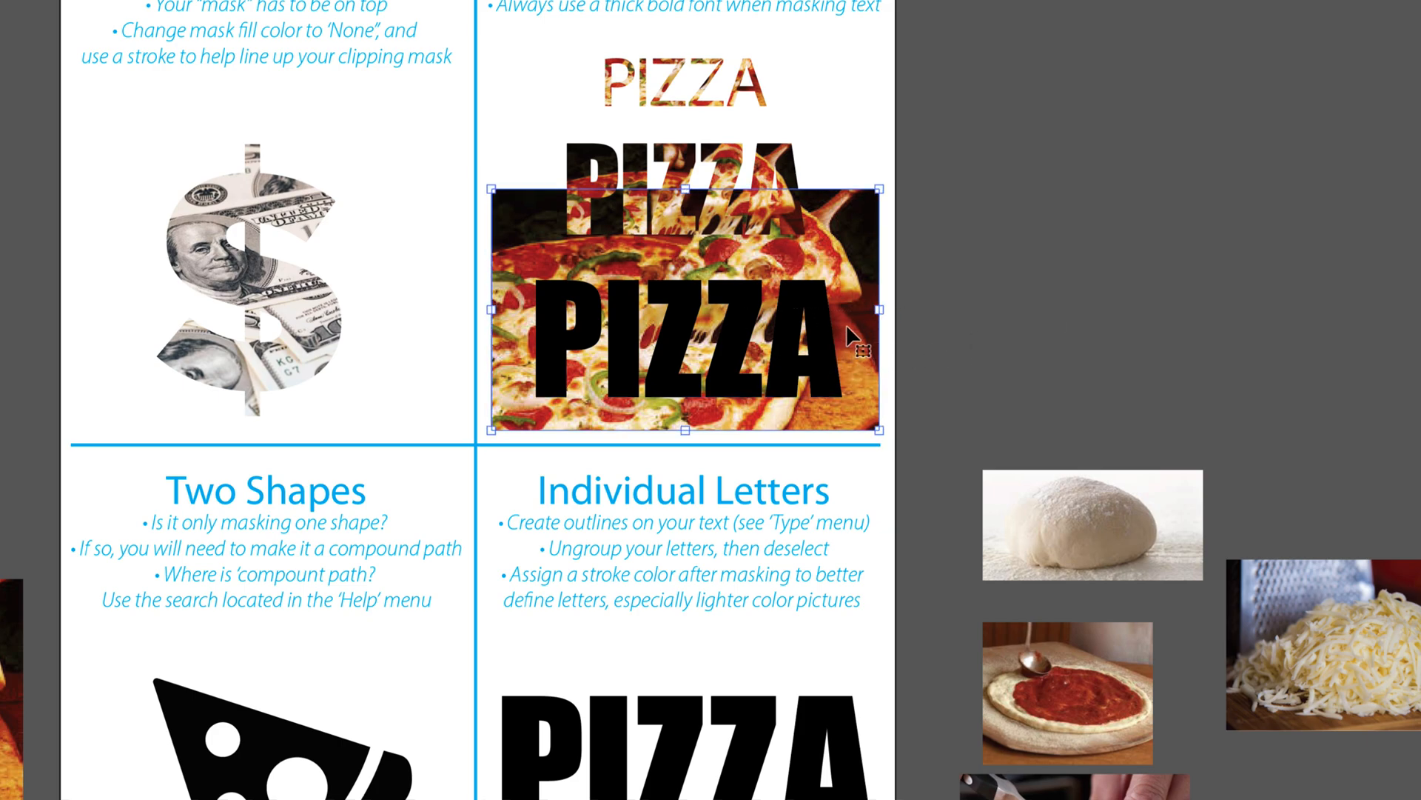
shift+click(821, 312)
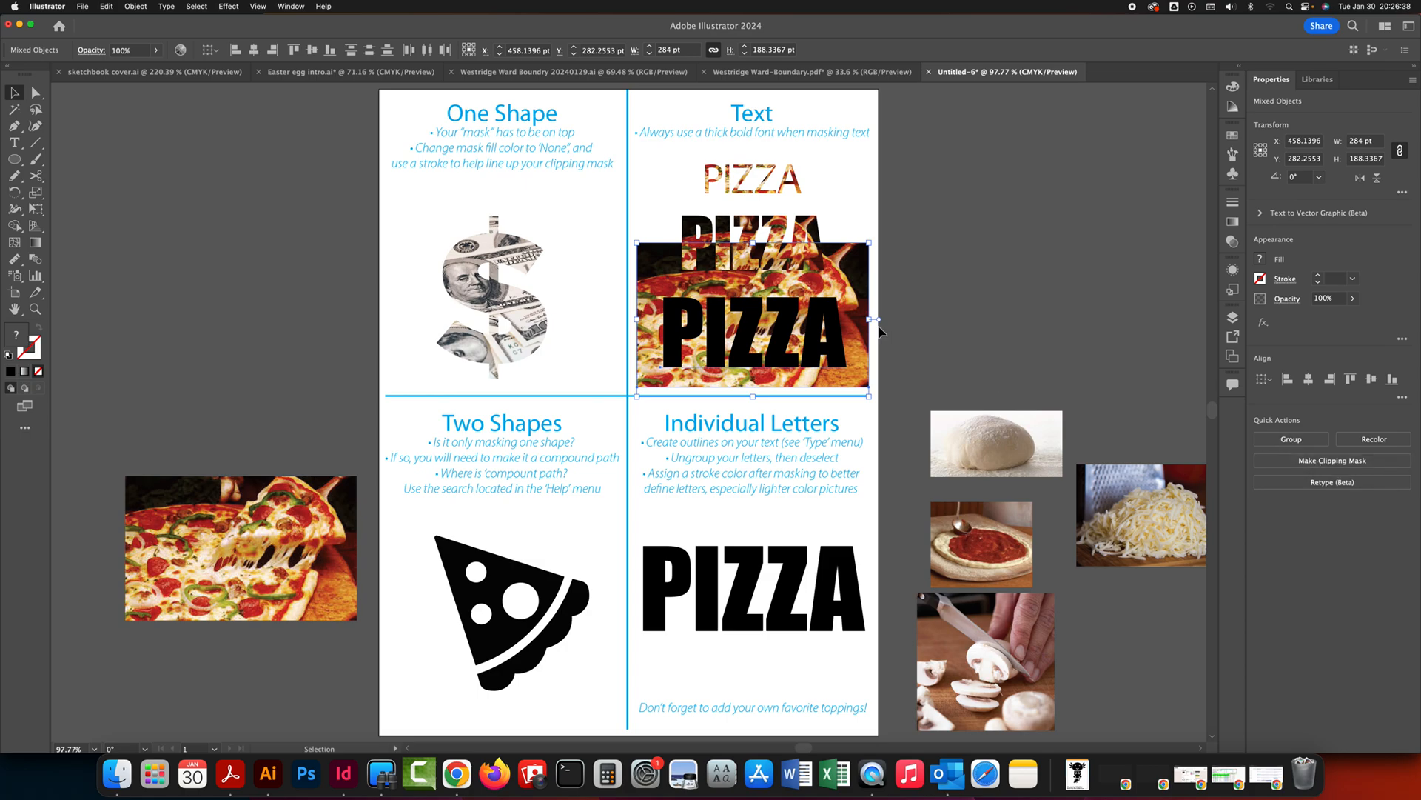
right_click(807, 278)
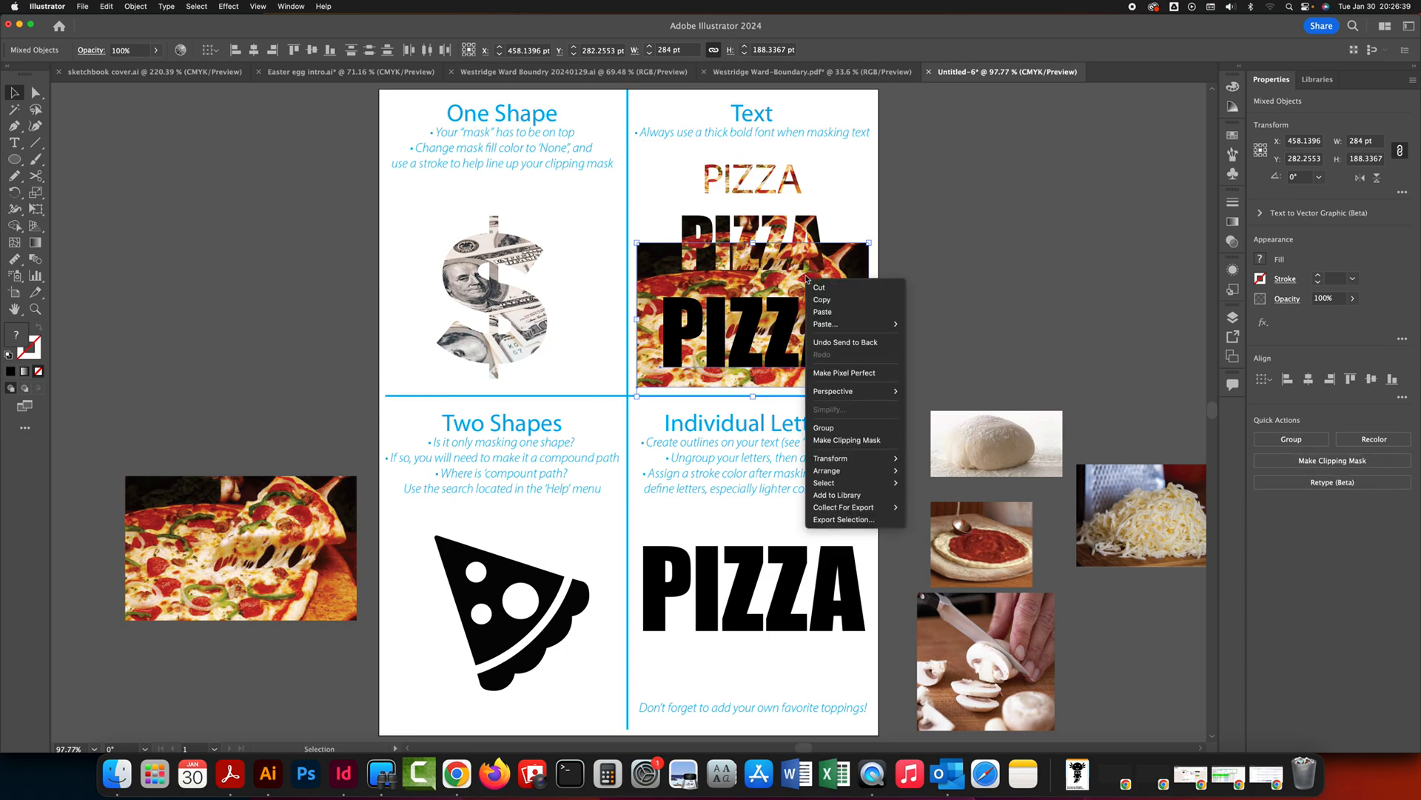
click(881, 441)
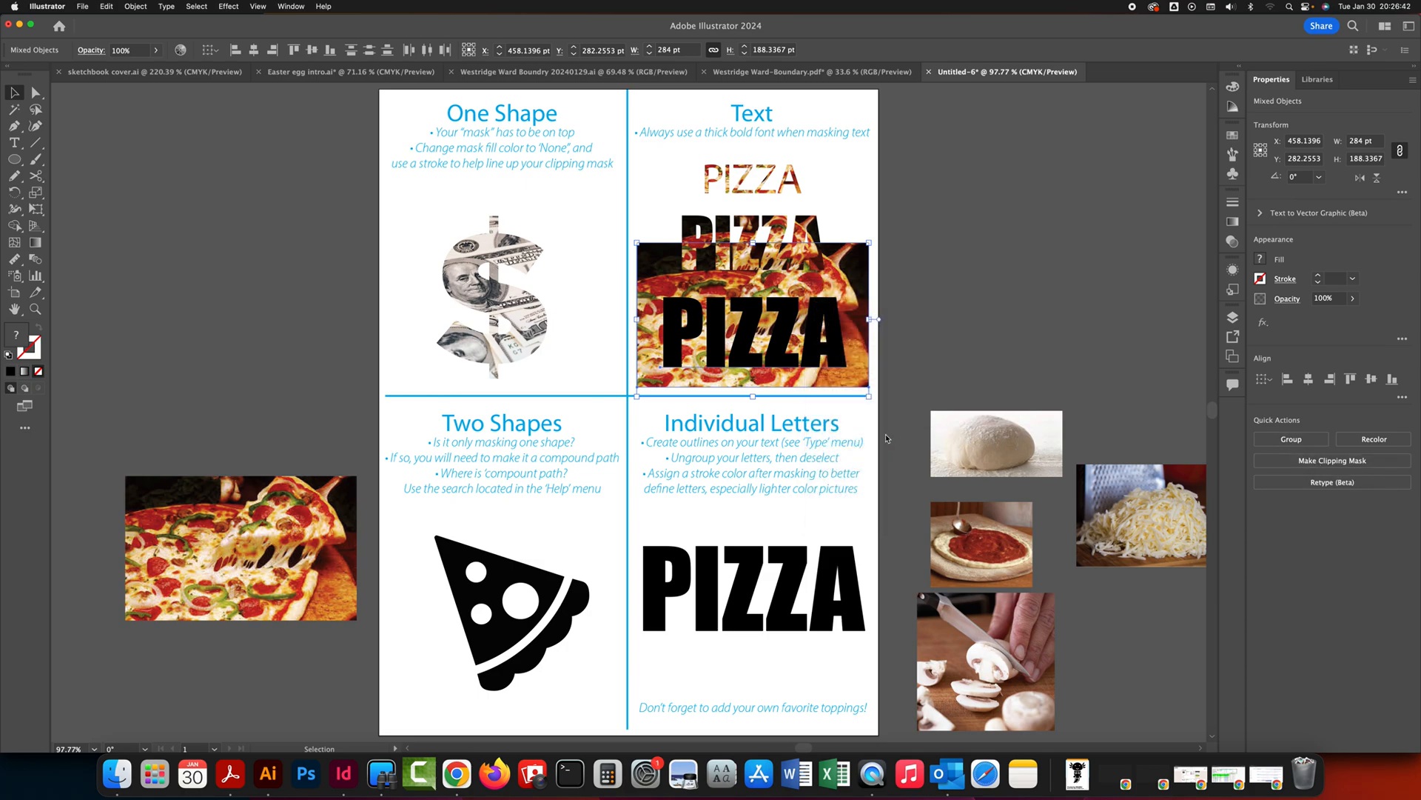
click(959, 290)
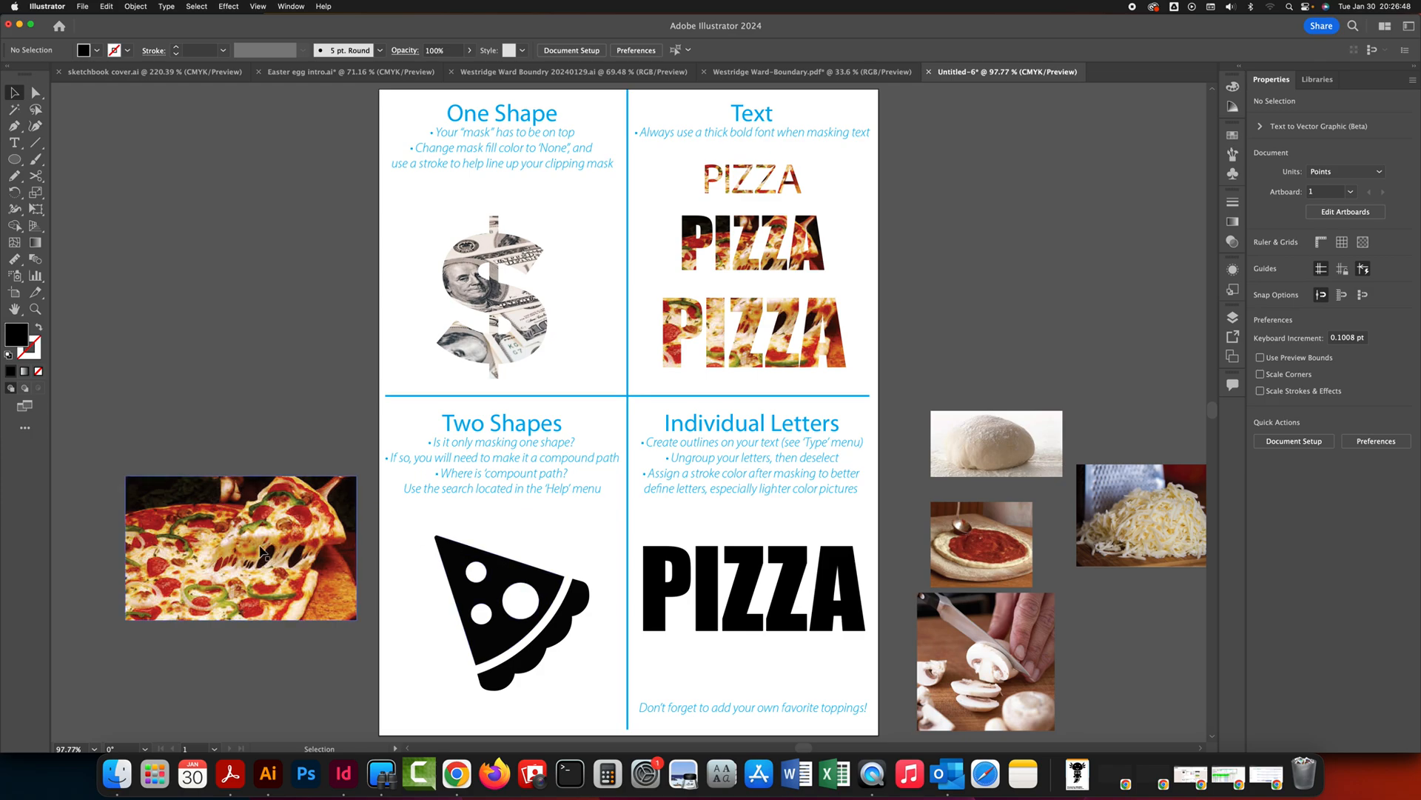
Step: Combine the pizza slice and its separate crust in the Two Shapes section into one compound path
click(502, 573)
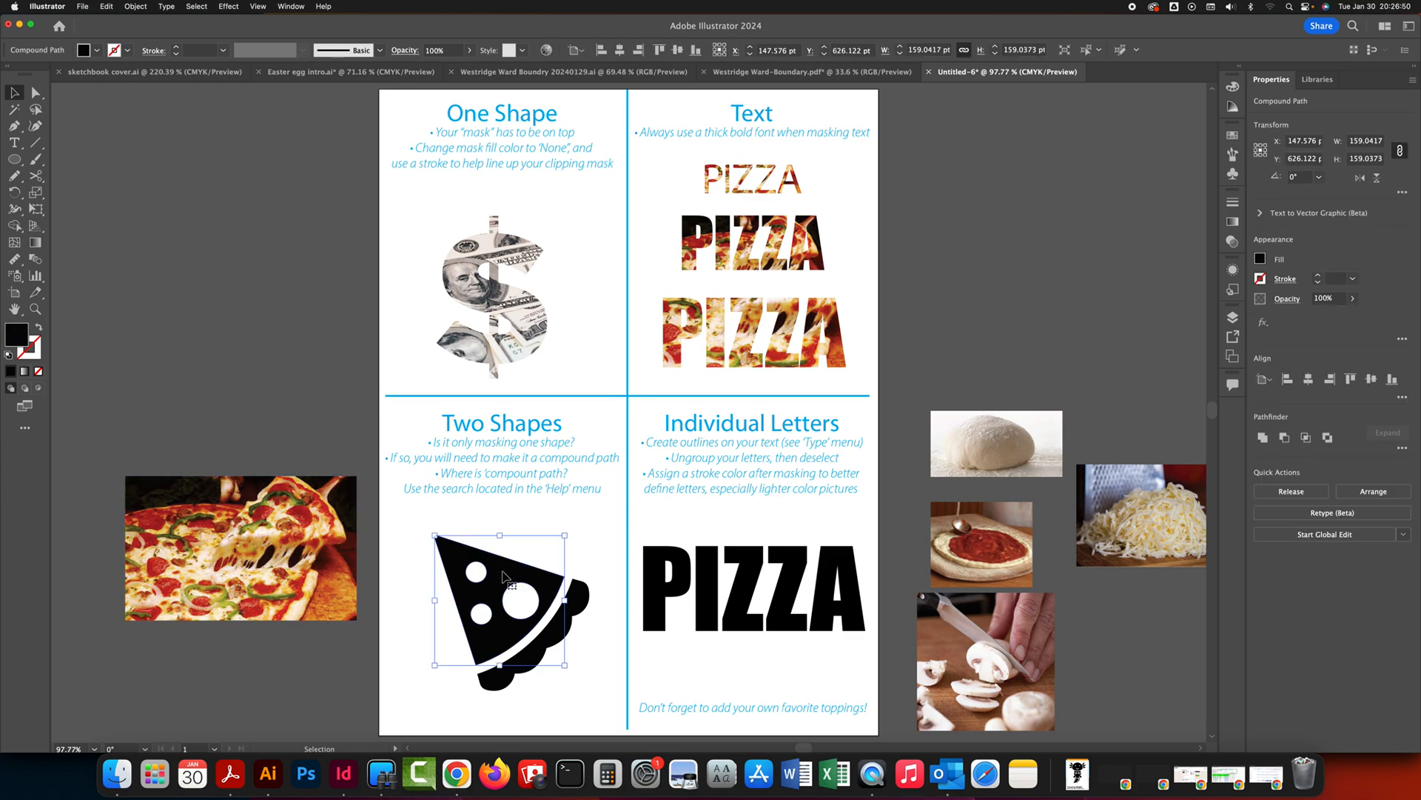
click(567, 630)
click(530, 579)
click(580, 608)
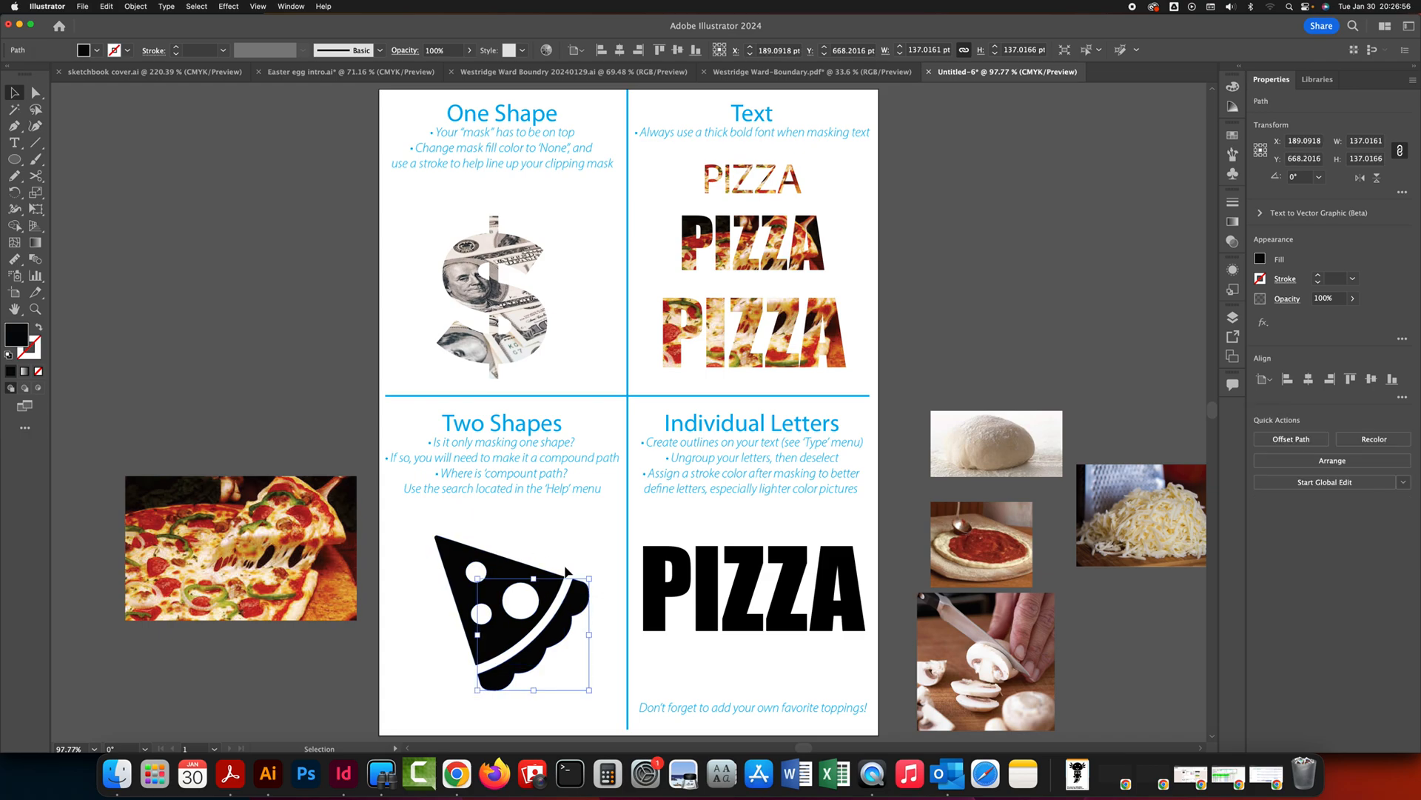
drag(503, 536, 591, 659)
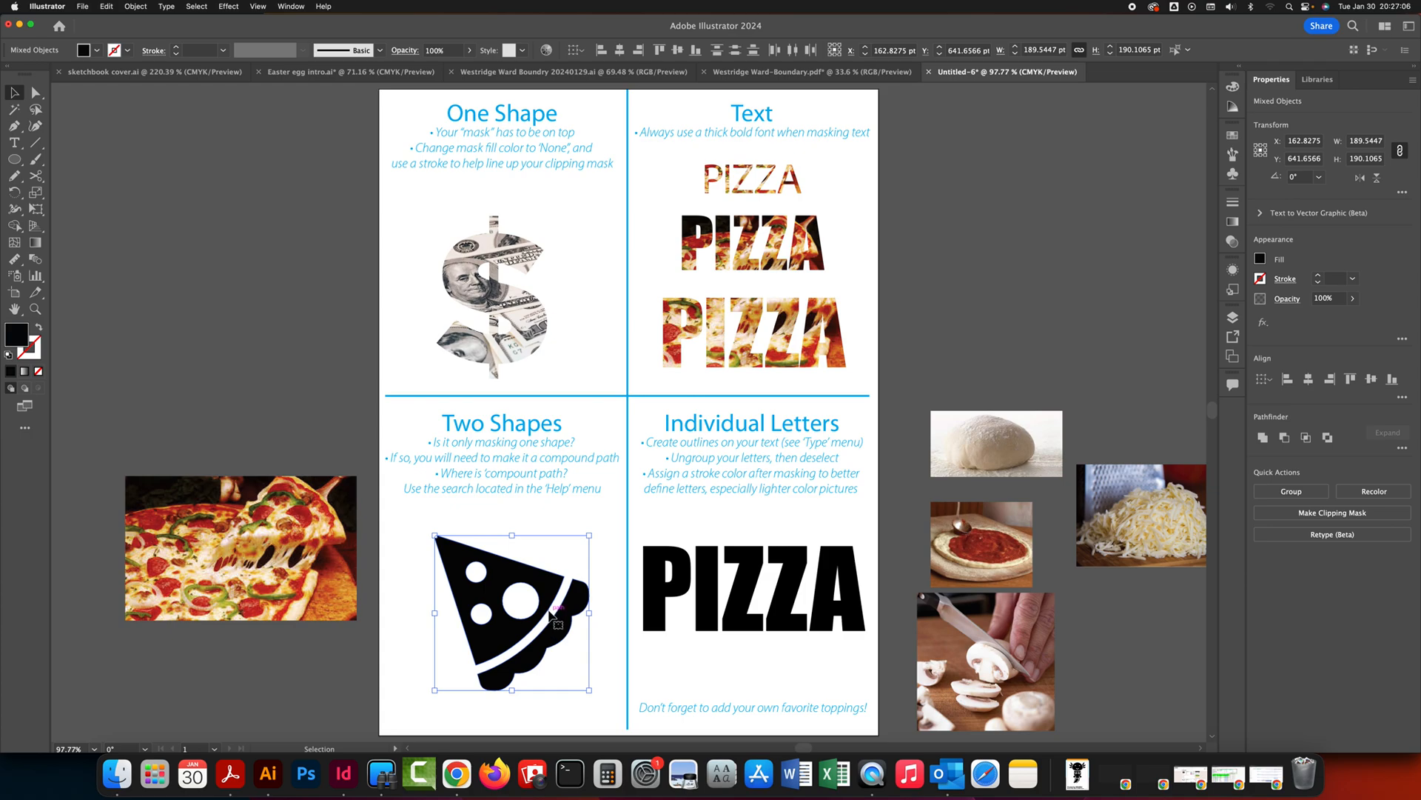
click(325, 6)
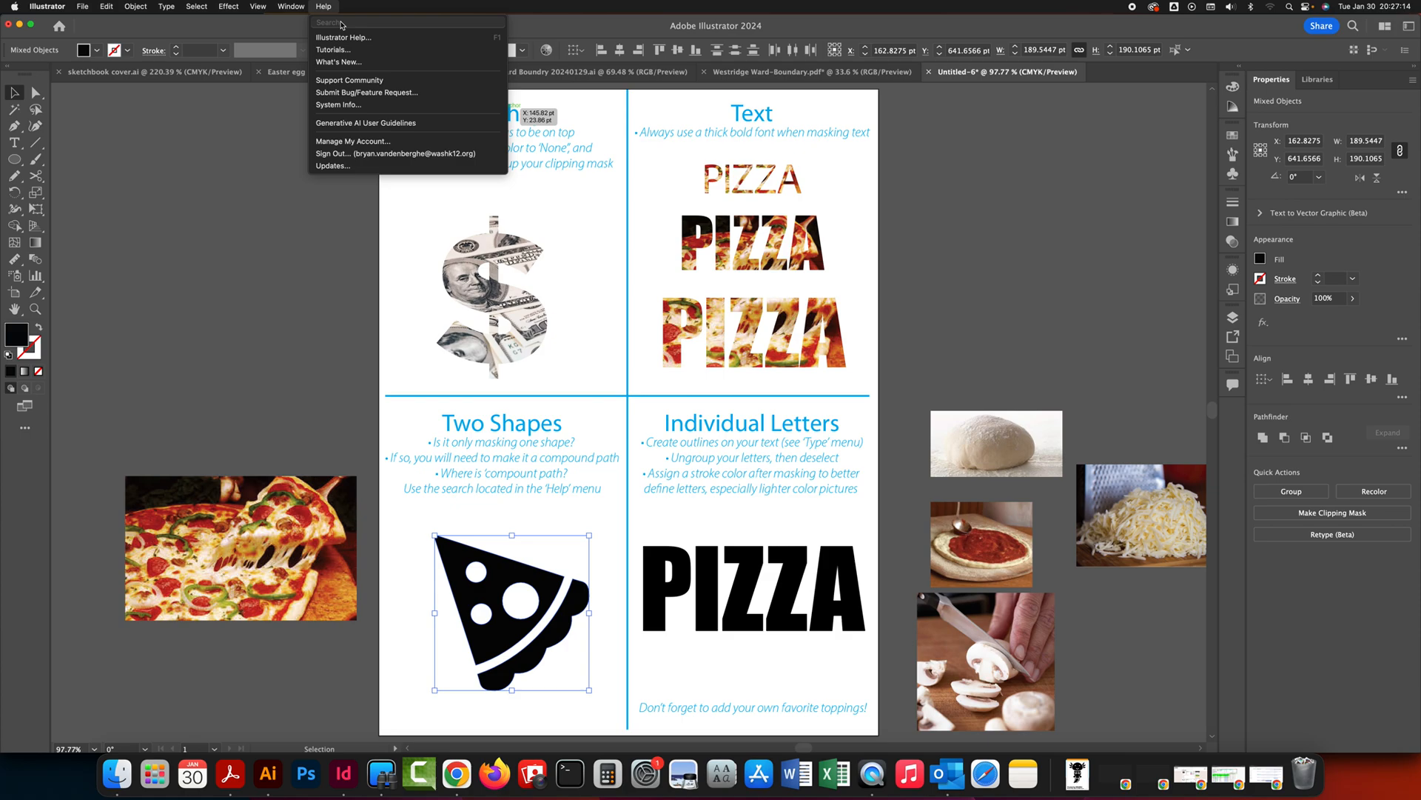
text(compound)
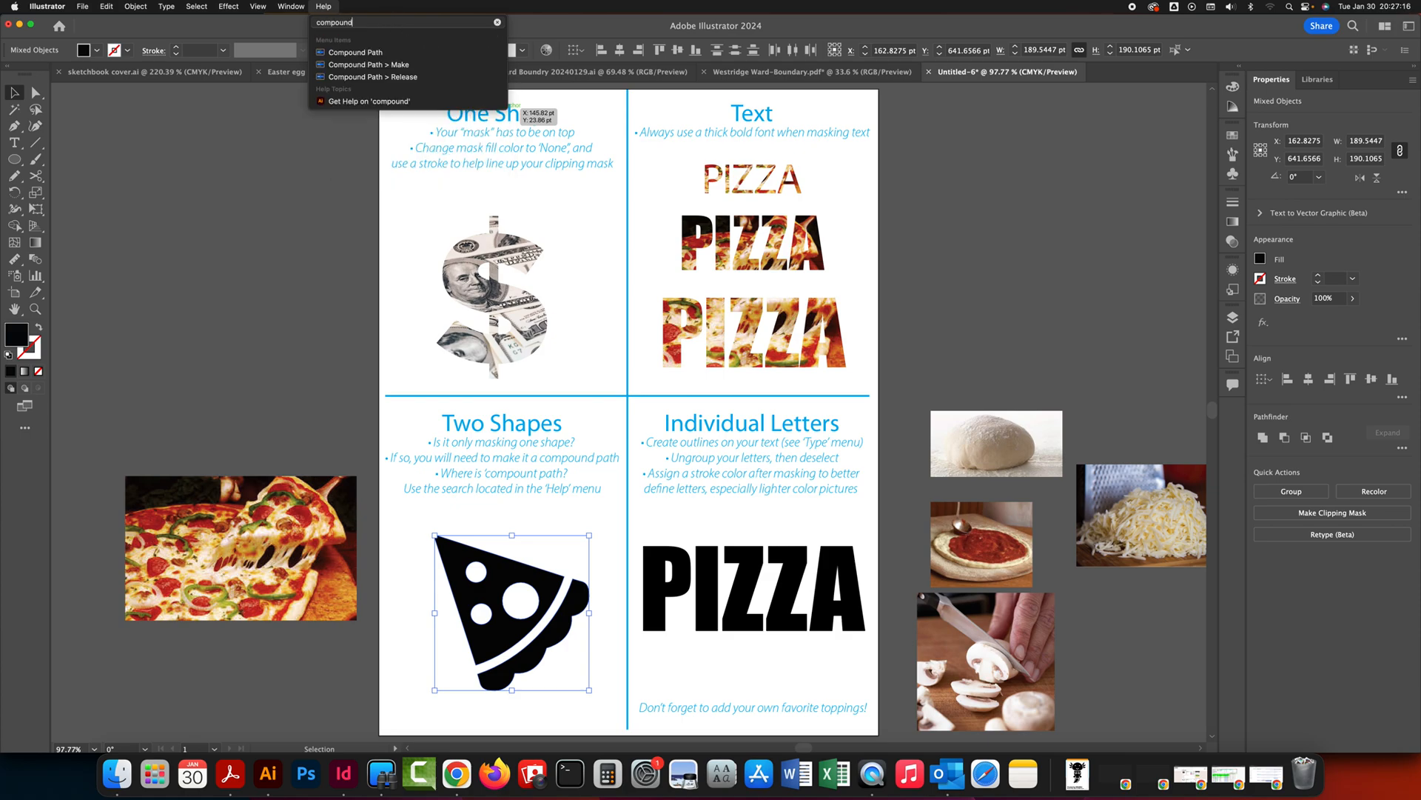
mouse_move(393, 65)
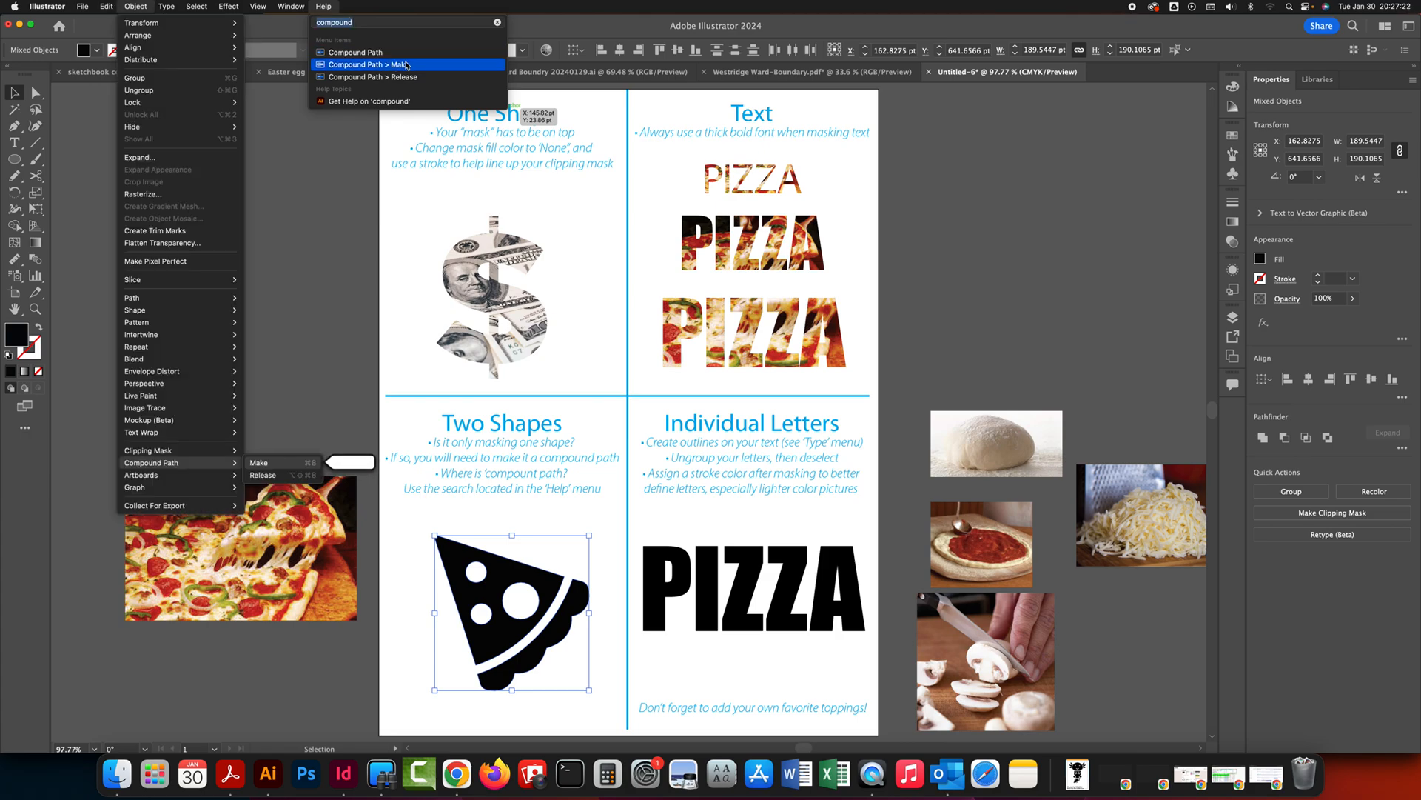
click(406, 65)
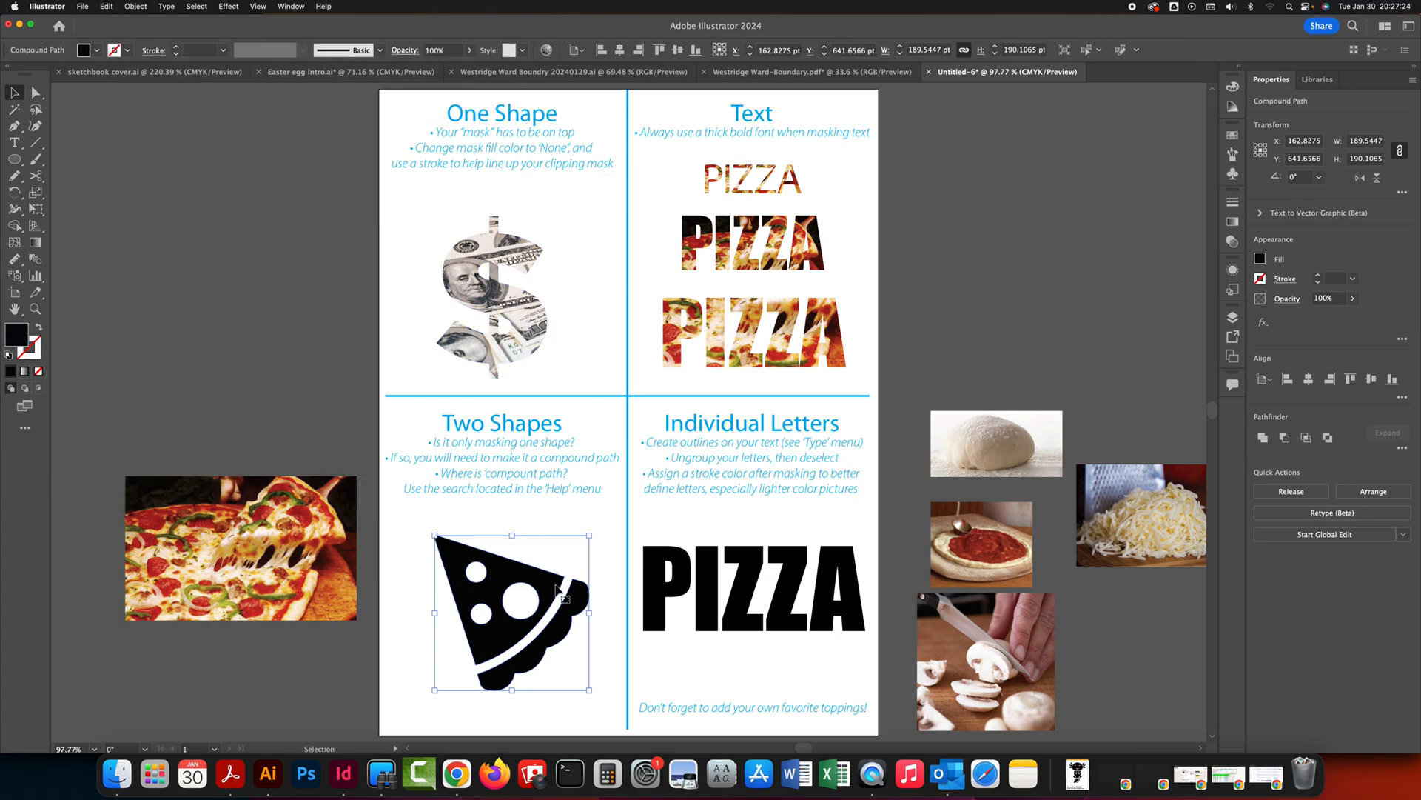
Step: Place the remaining pizza photo over the slice shape, enlarge it to about 370 by 231 pt, and send it to the back
drag(202, 541, 448, 585)
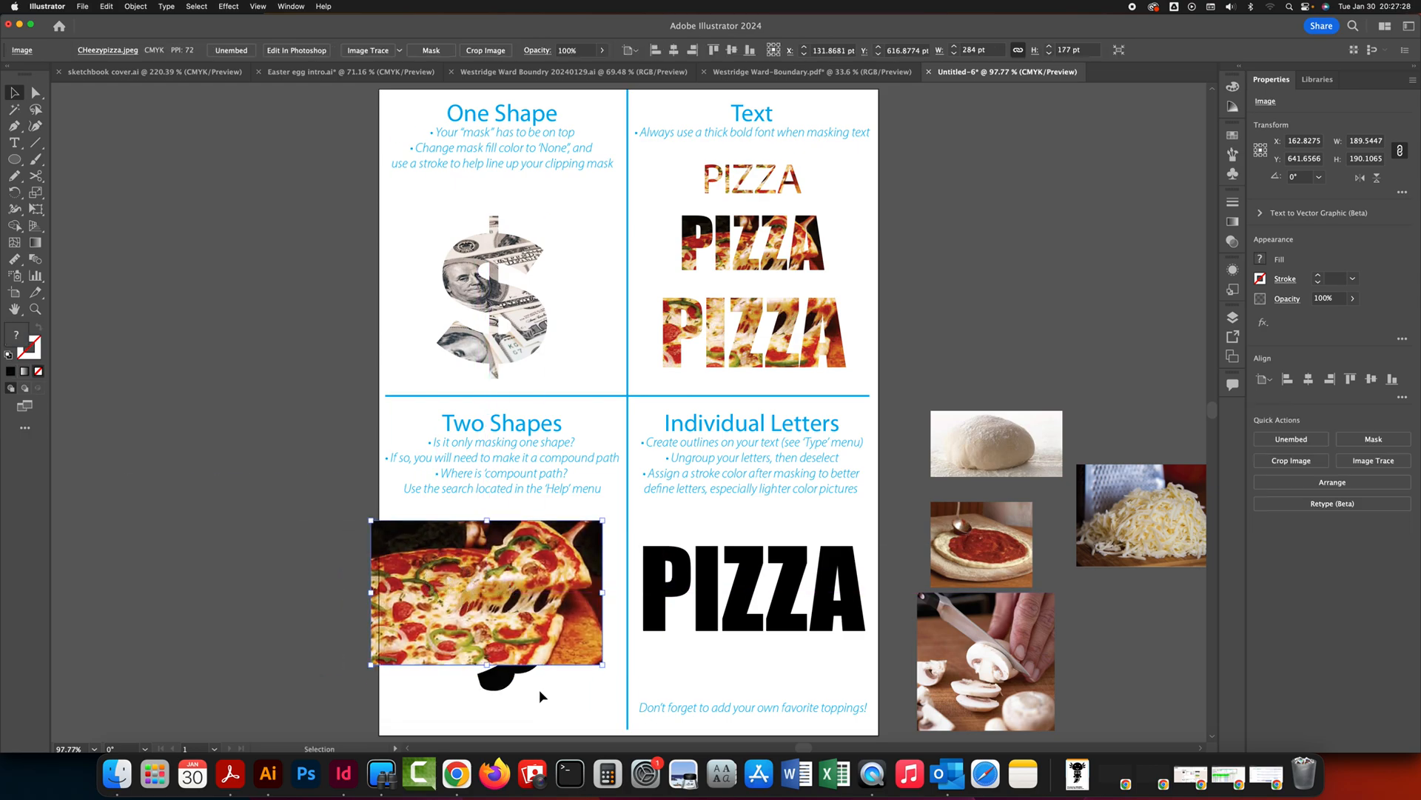
drag(604, 664, 671, 716)
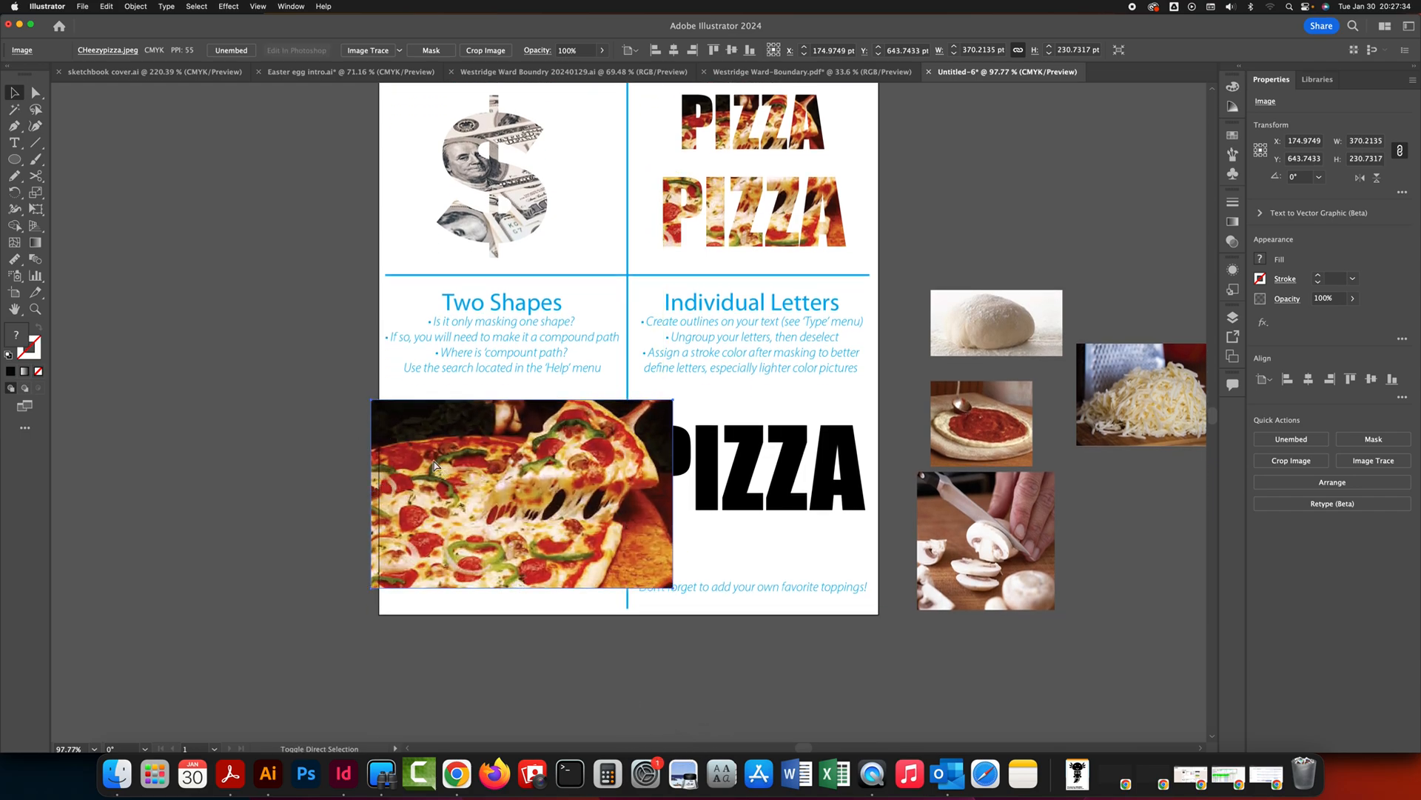
key(super+bracketleft)
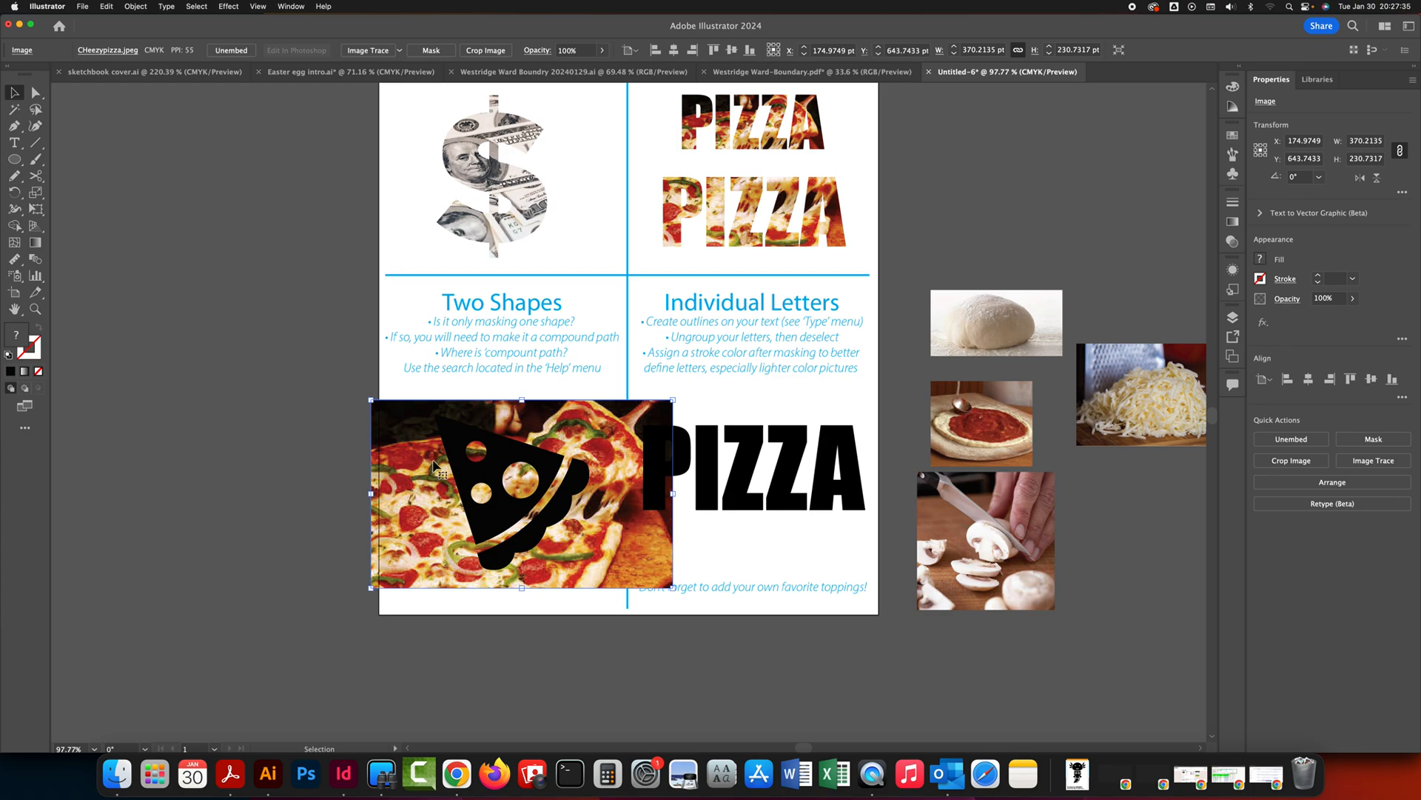
Step: Make a clipping mask from the pizza slice compound path and the enlarged photo, and deselect it
shift+click(471, 478)
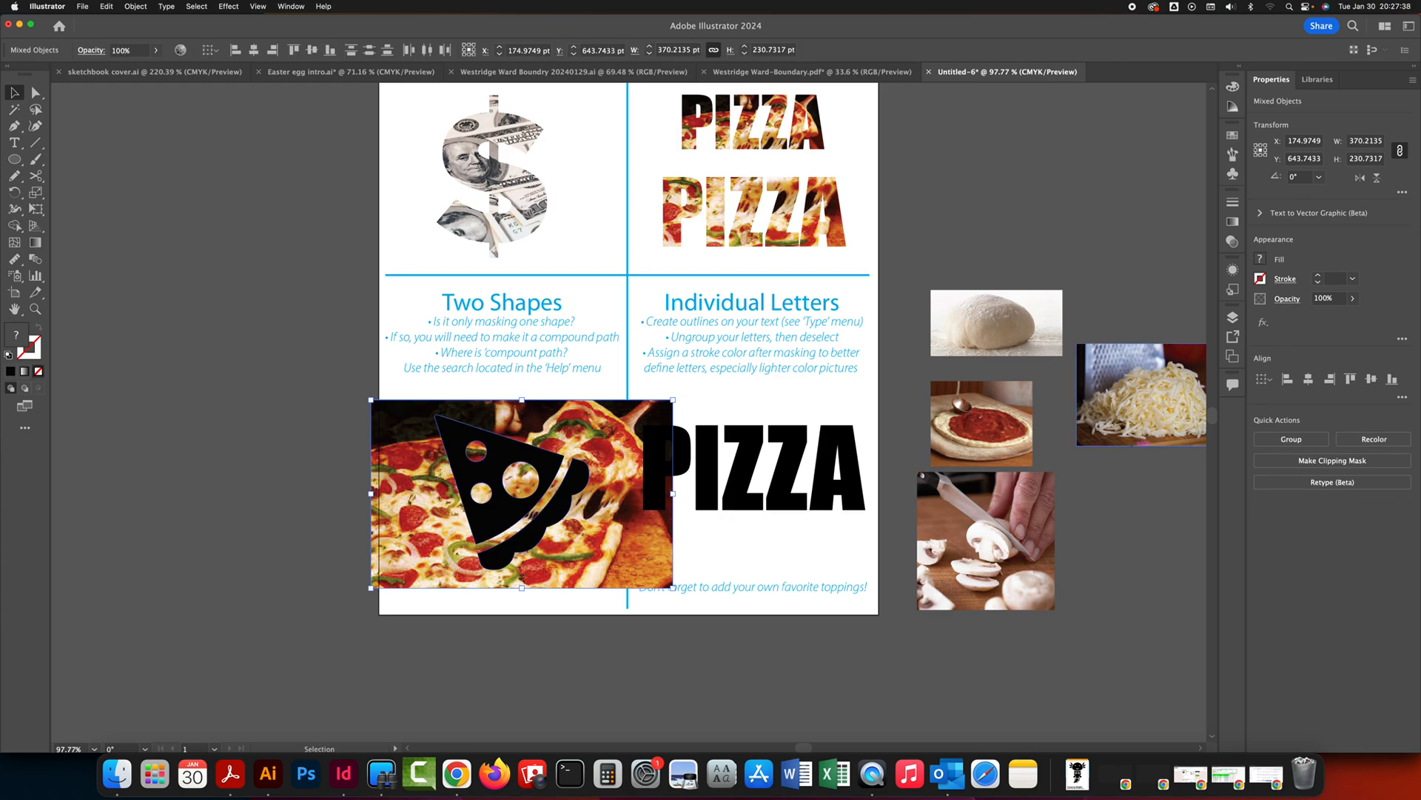
click(1324, 460)
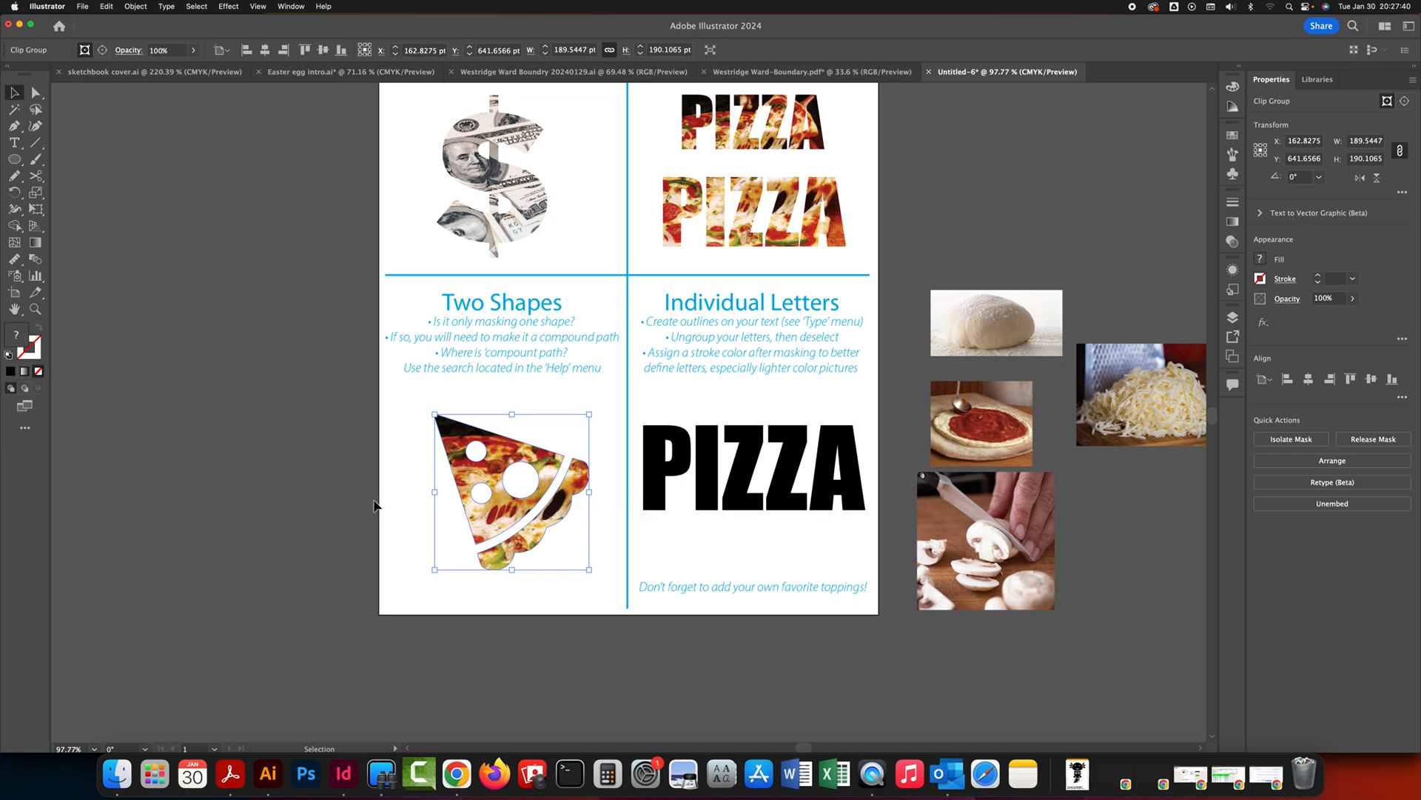
click(333, 495)
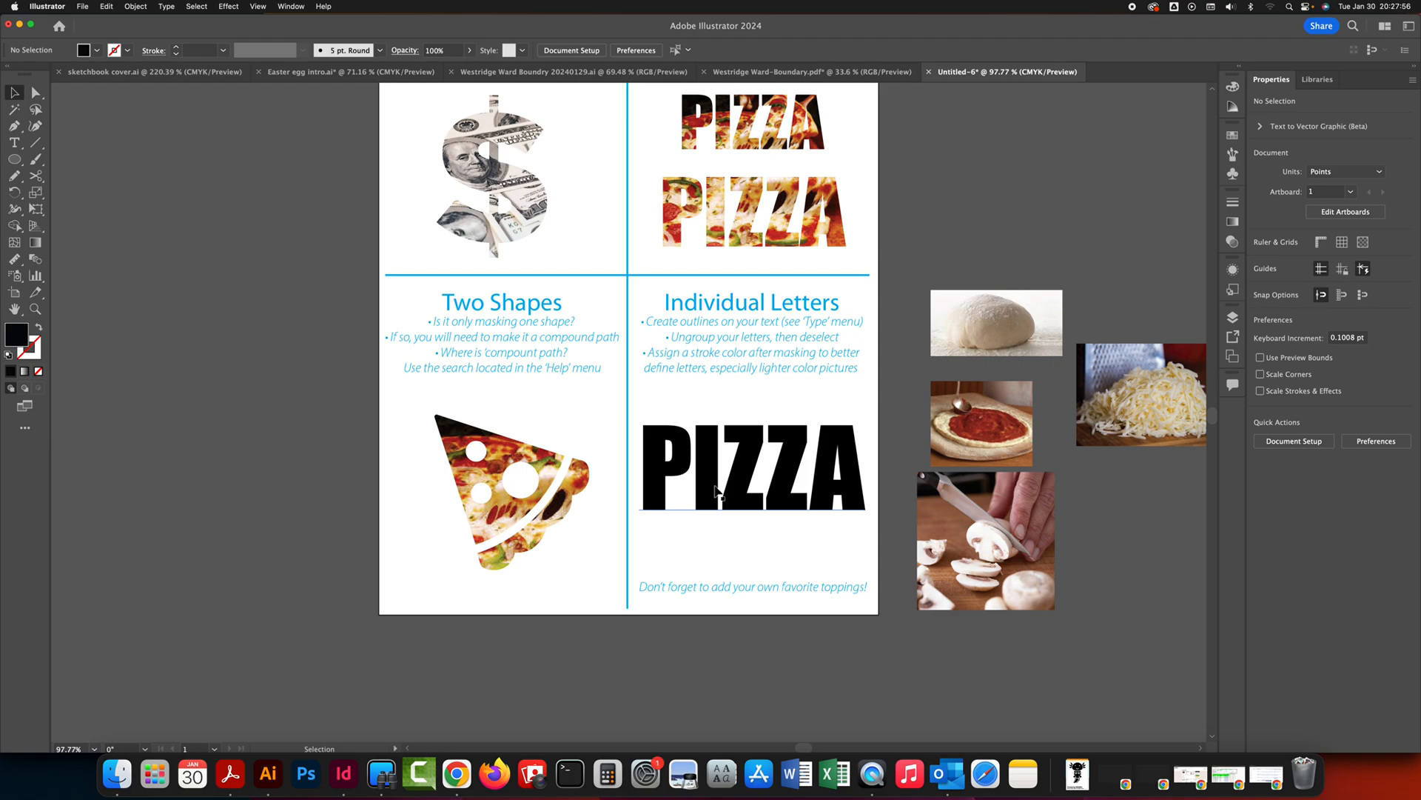
Step: Convert the black PIZZA text in the Individual Letters section to outlines and ungroup it into separate letters
click(753, 454)
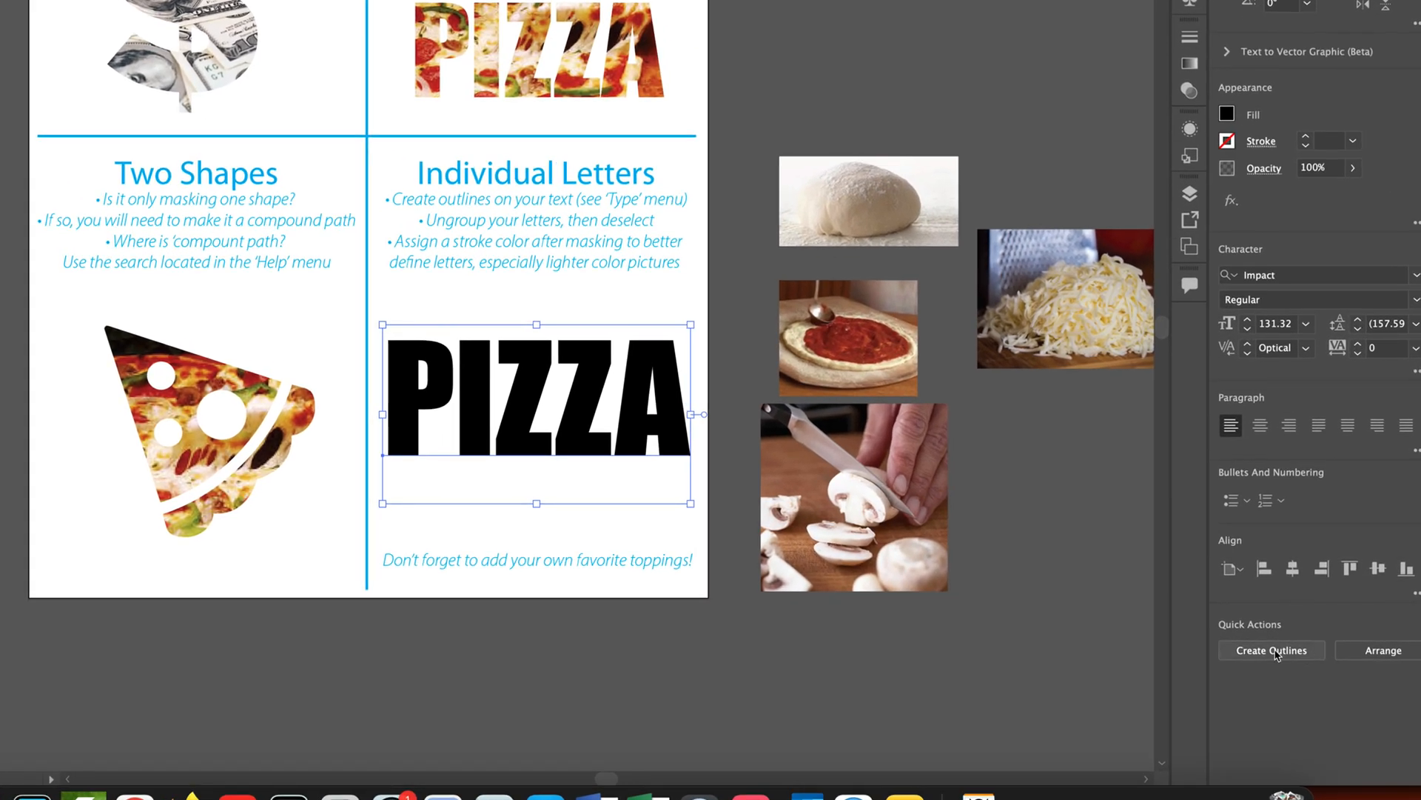
click(1275, 654)
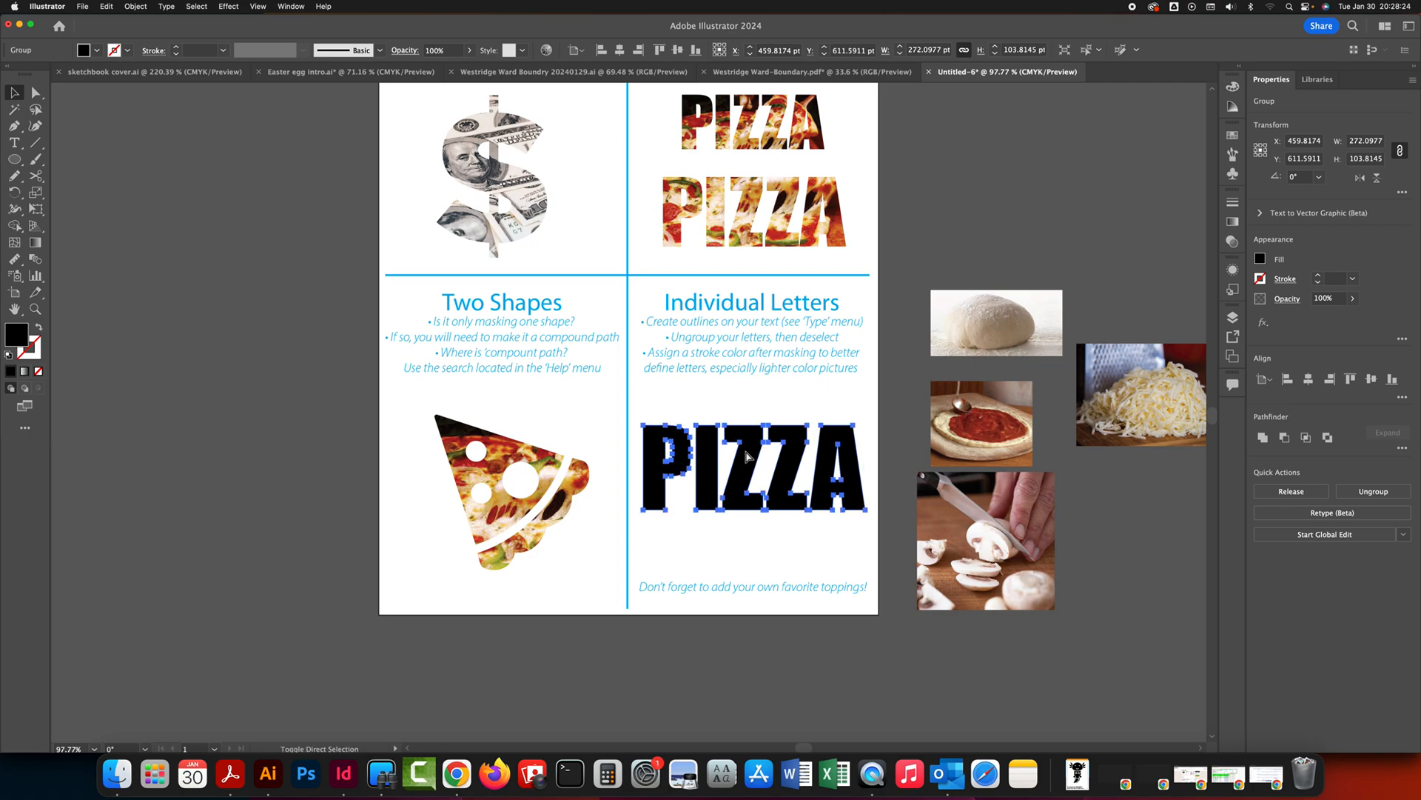
key(super+8)
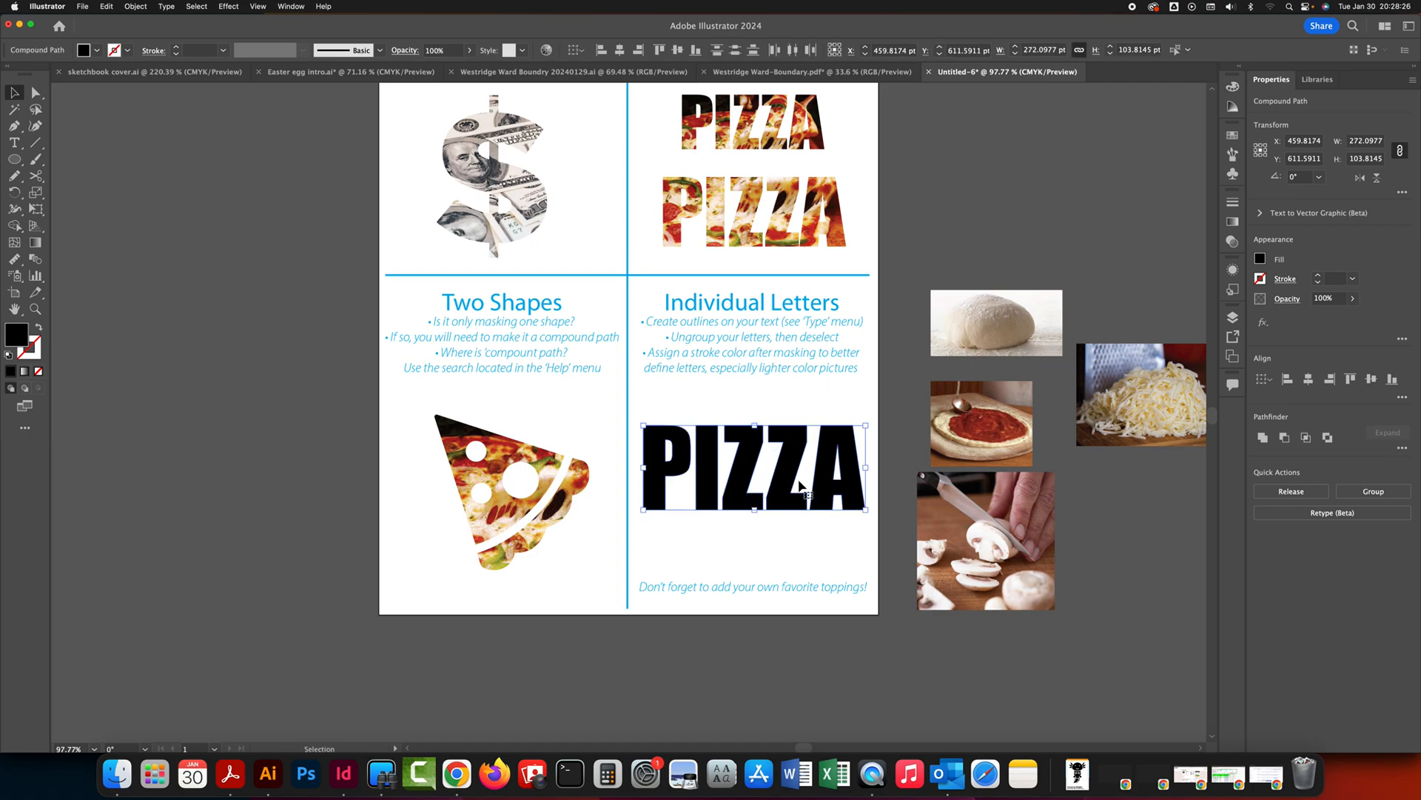
click(908, 423)
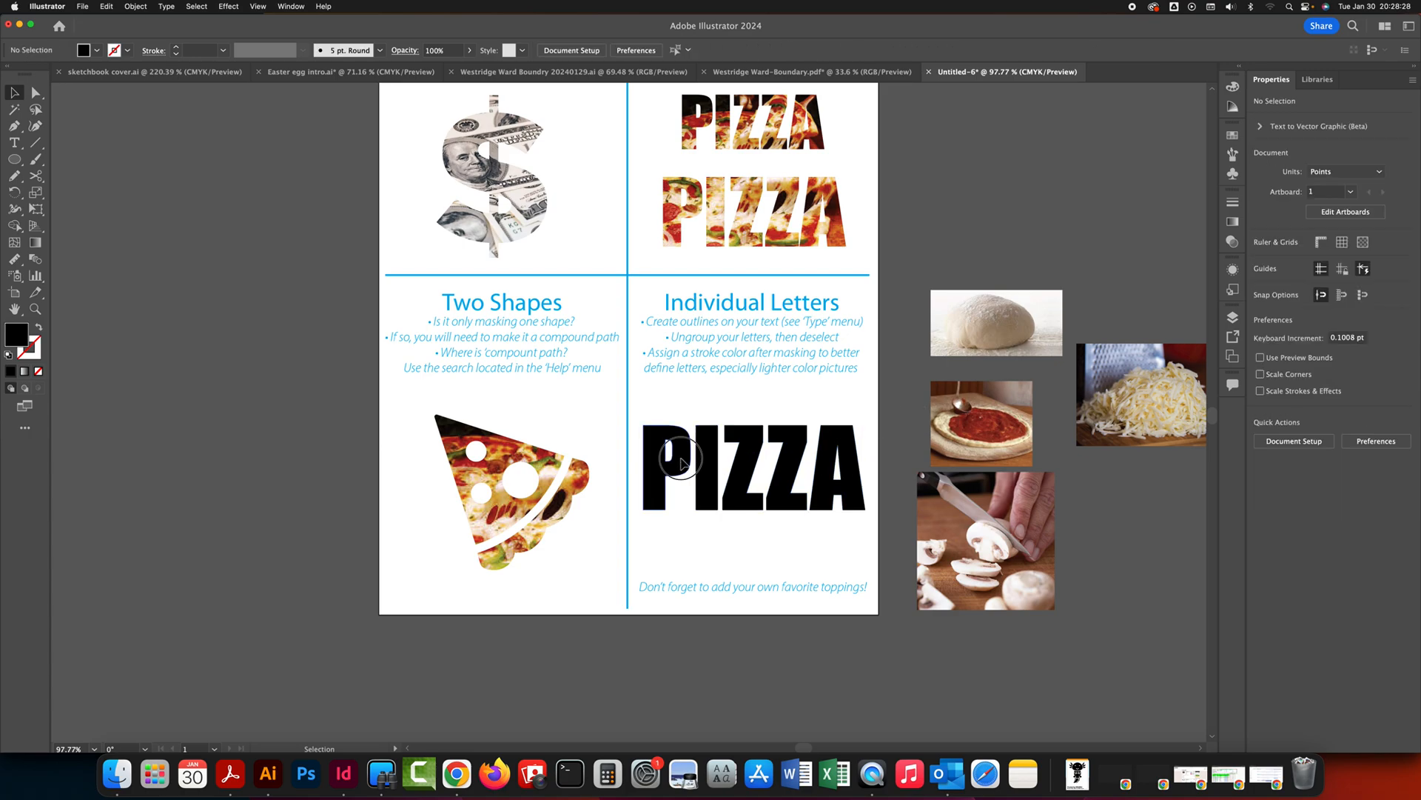
click(678, 460)
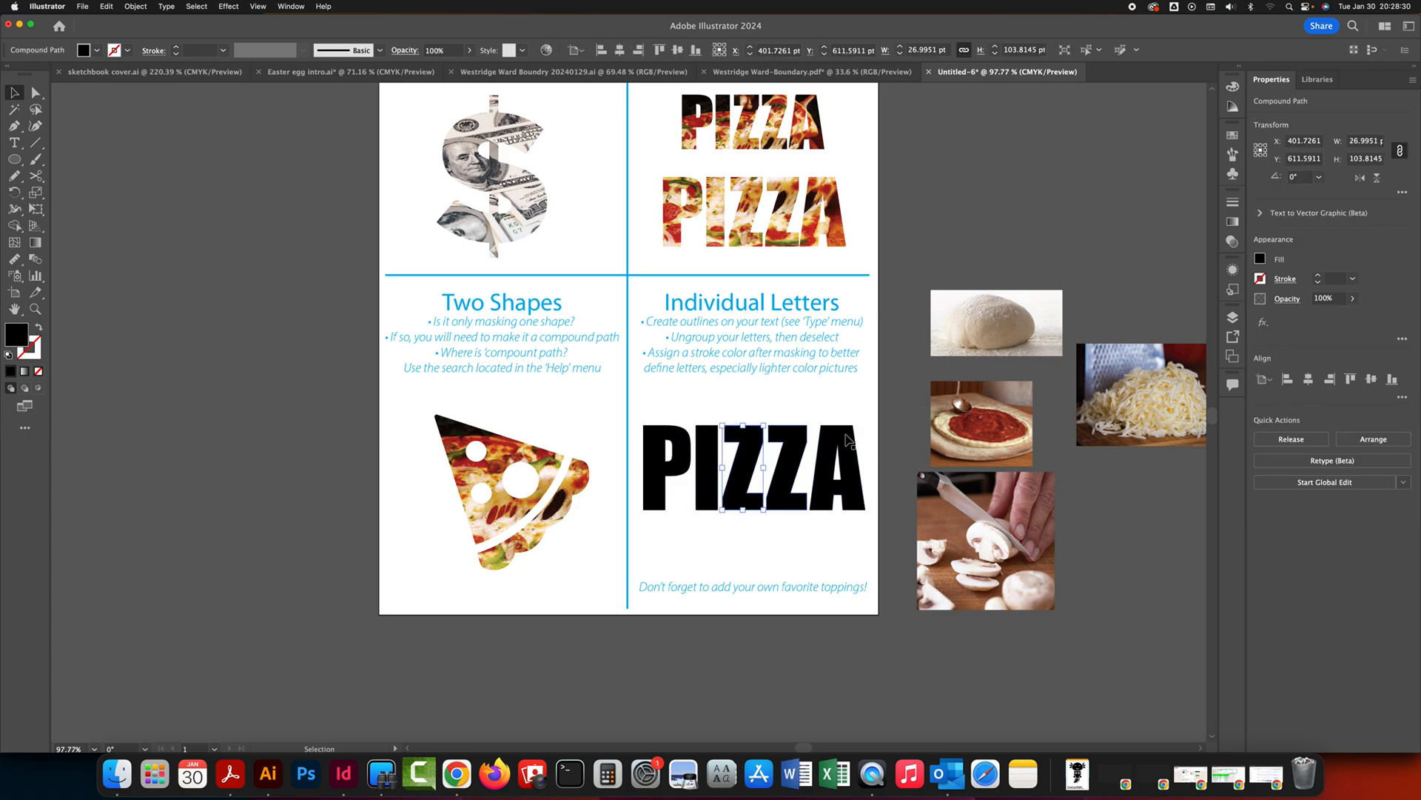
click(800, 456)
click(835, 440)
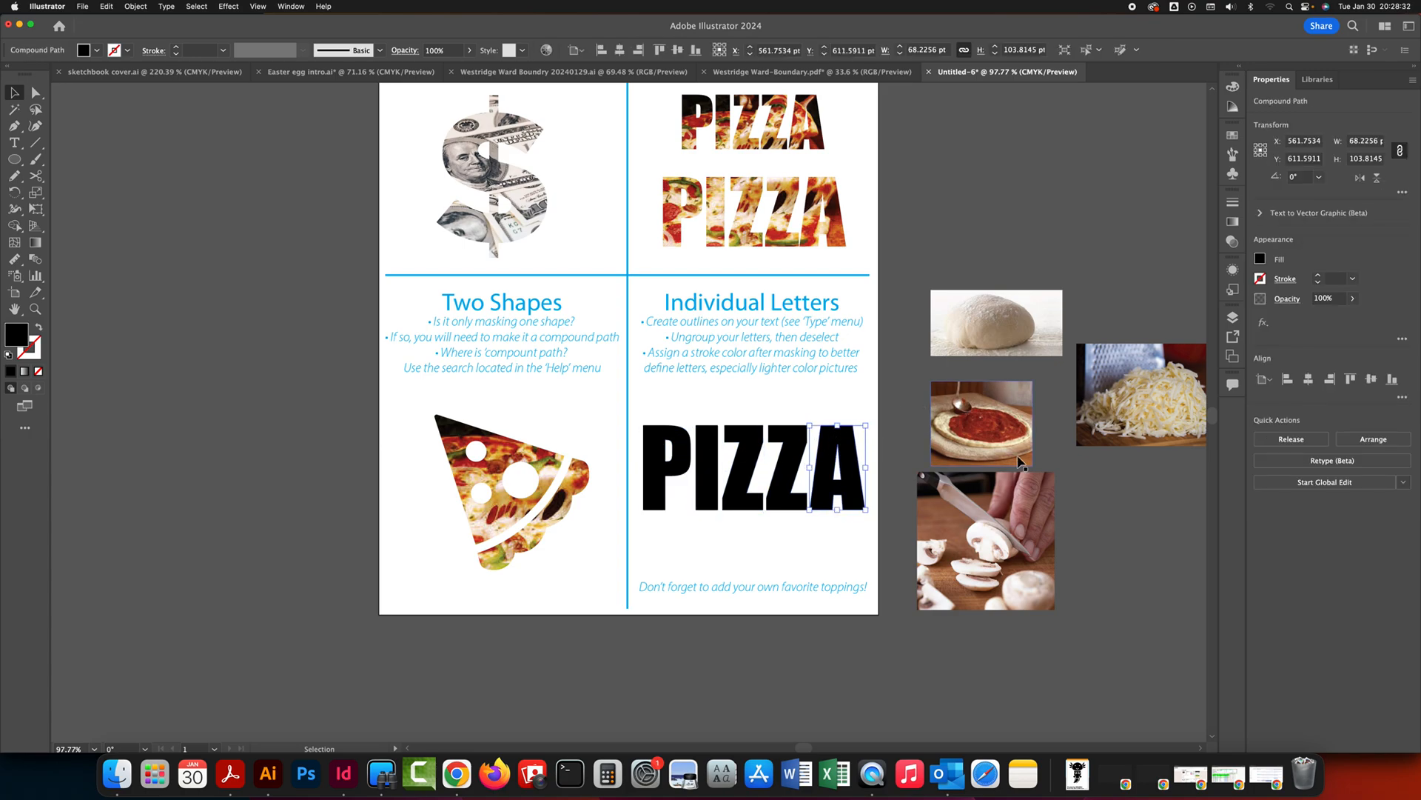
click(689, 444)
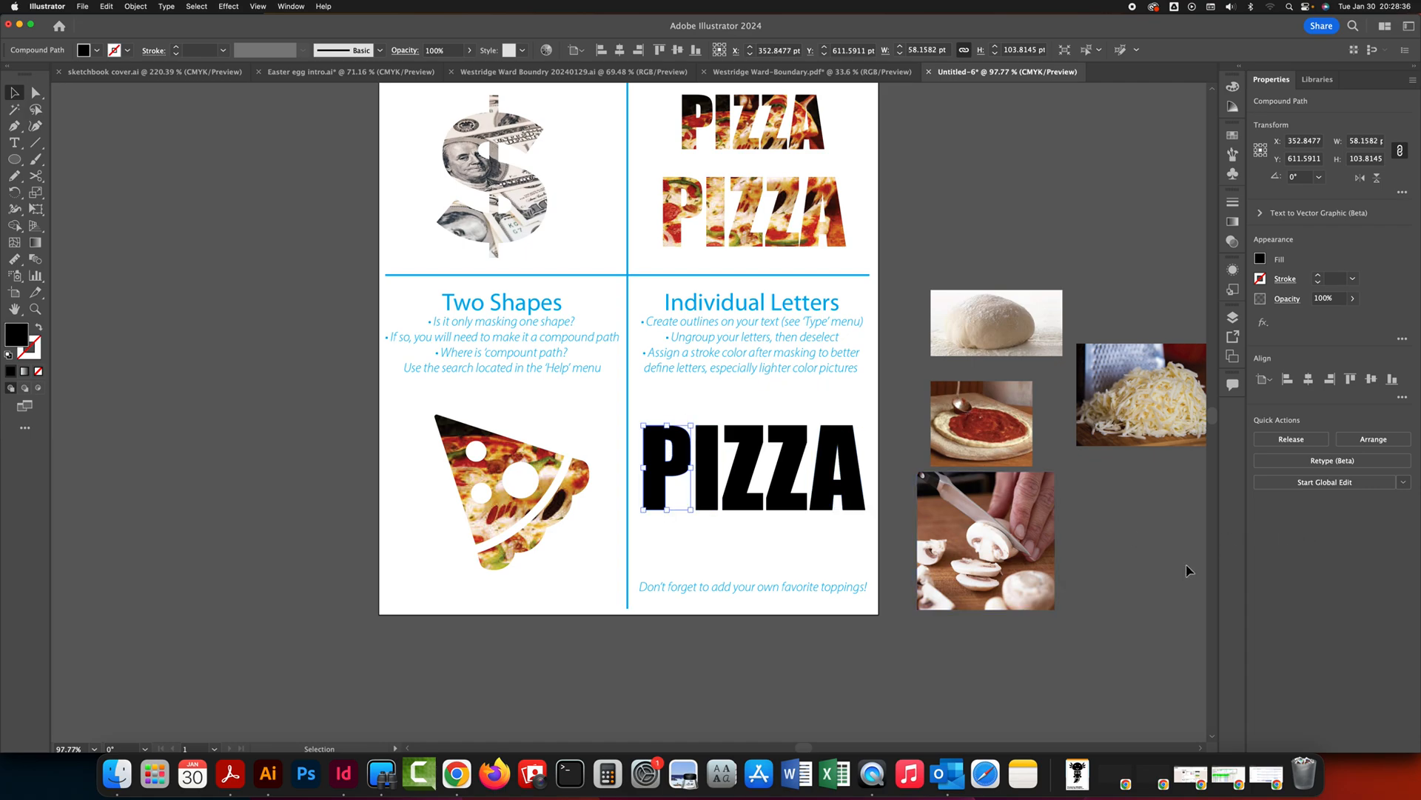
Step: Place the pizza sauce photo over the letter P, send it to the back, and enlarge it to about 182 by 152 pt
drag(981, 429, 662, 456)
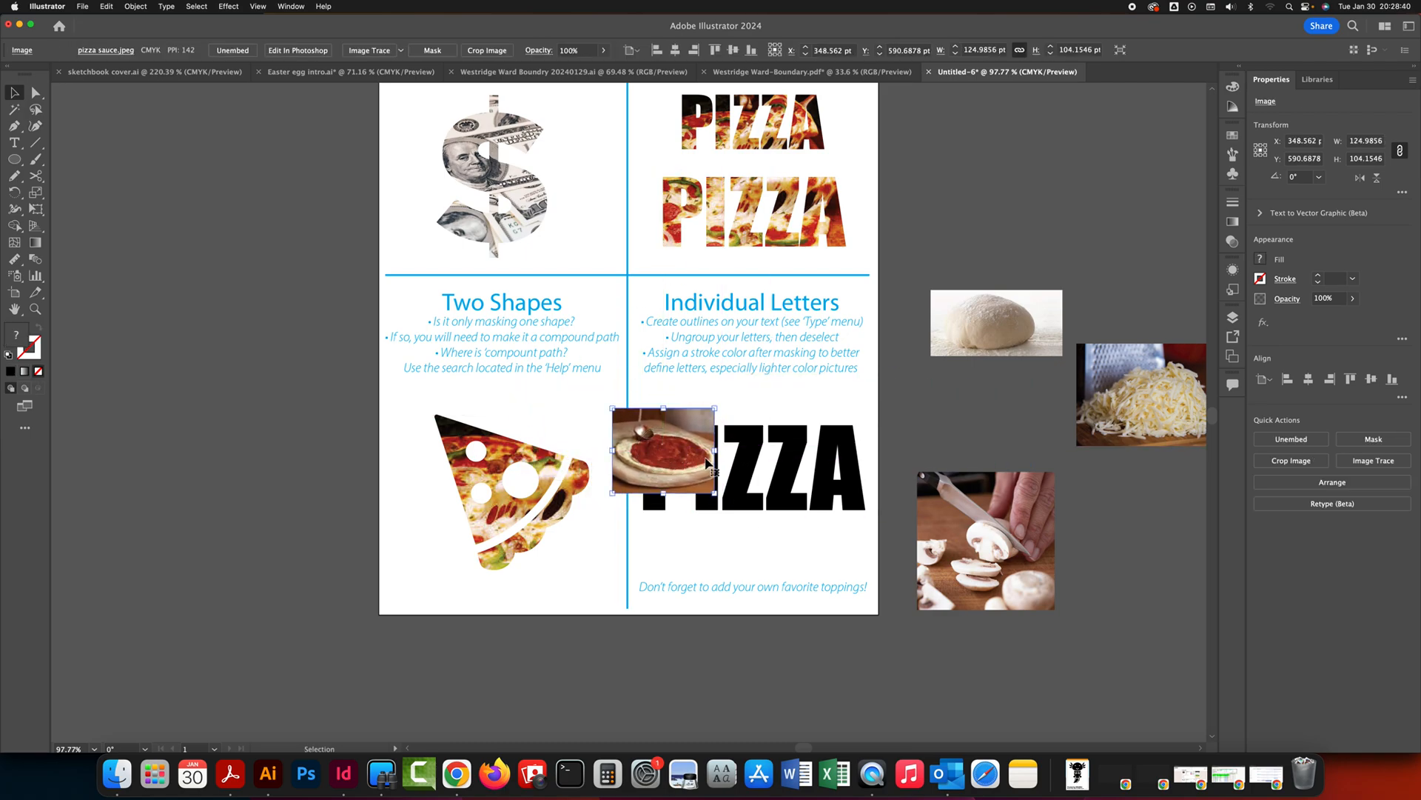
key(super+shift+bracketleft)
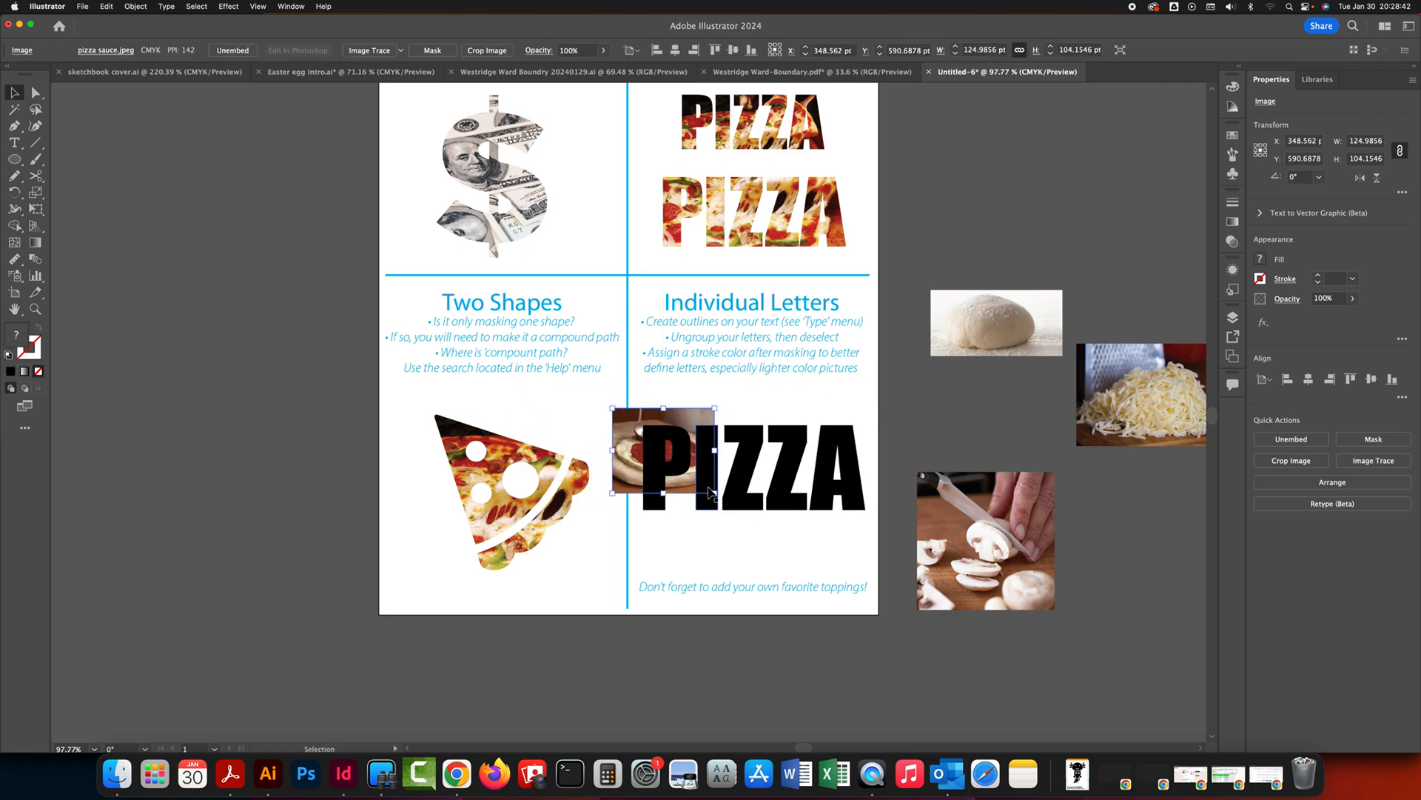
drag(714, 492, 761, 532)
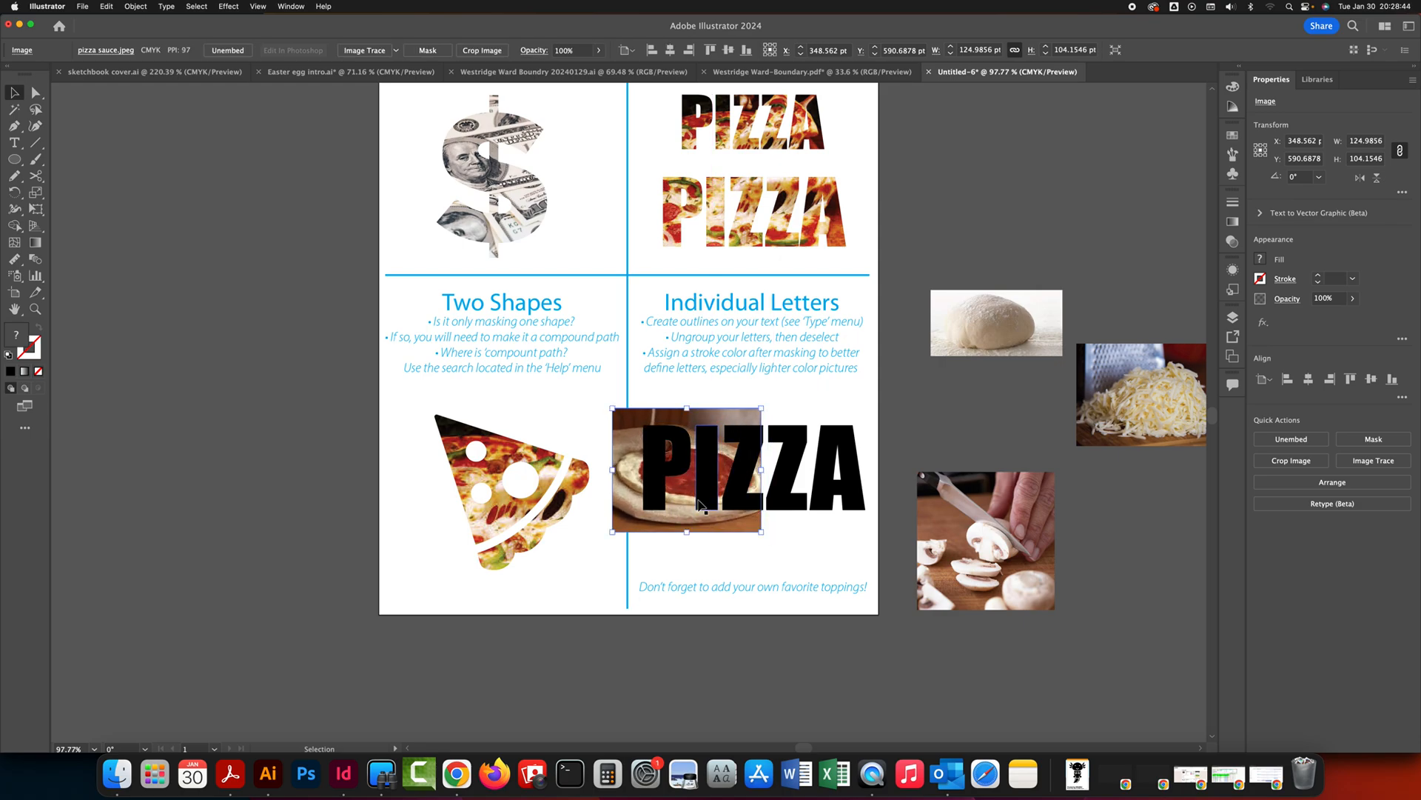
drag(686, 498, 654, 495)
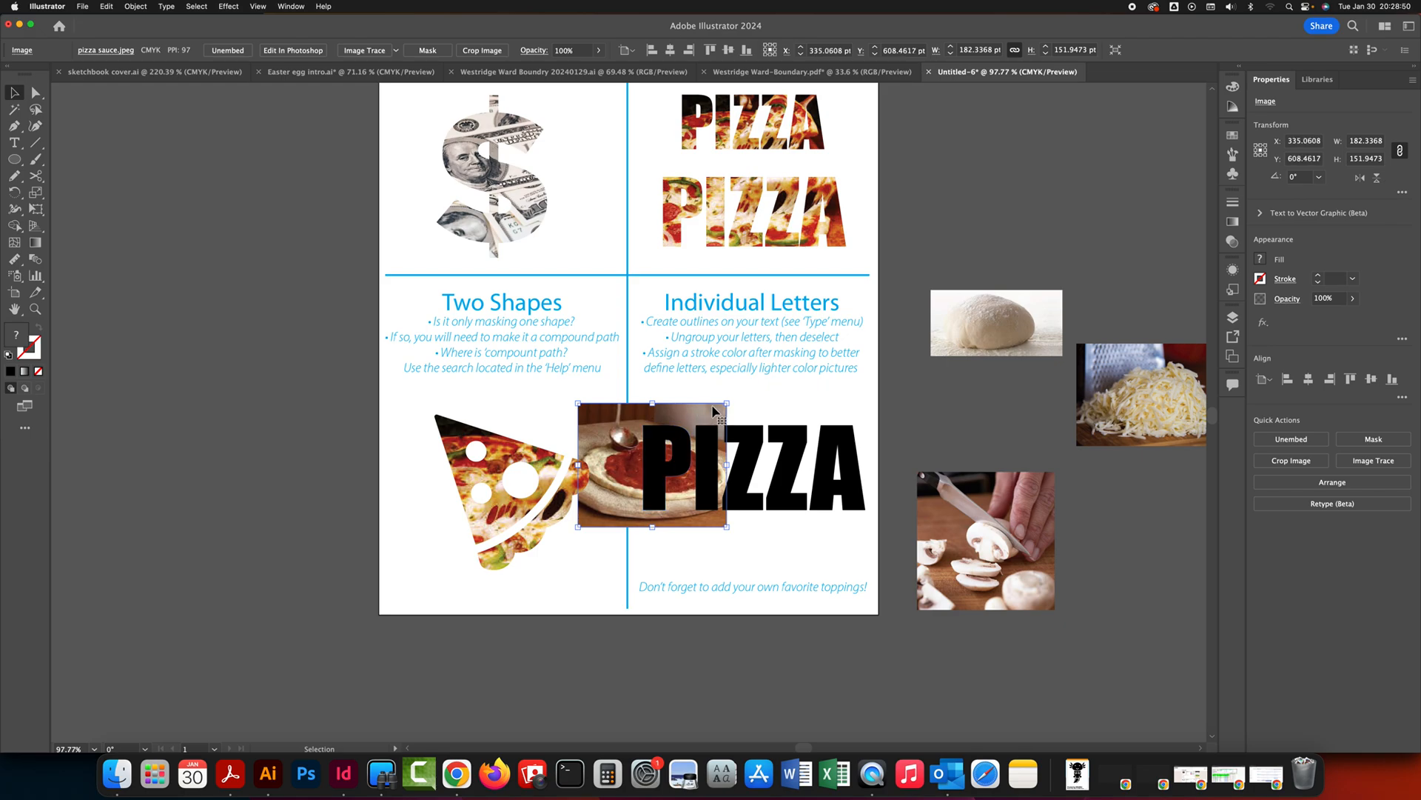
Step: Make a clipping mask from the letter P and the pizza sauce photo behind it
shift+click(658, 458)
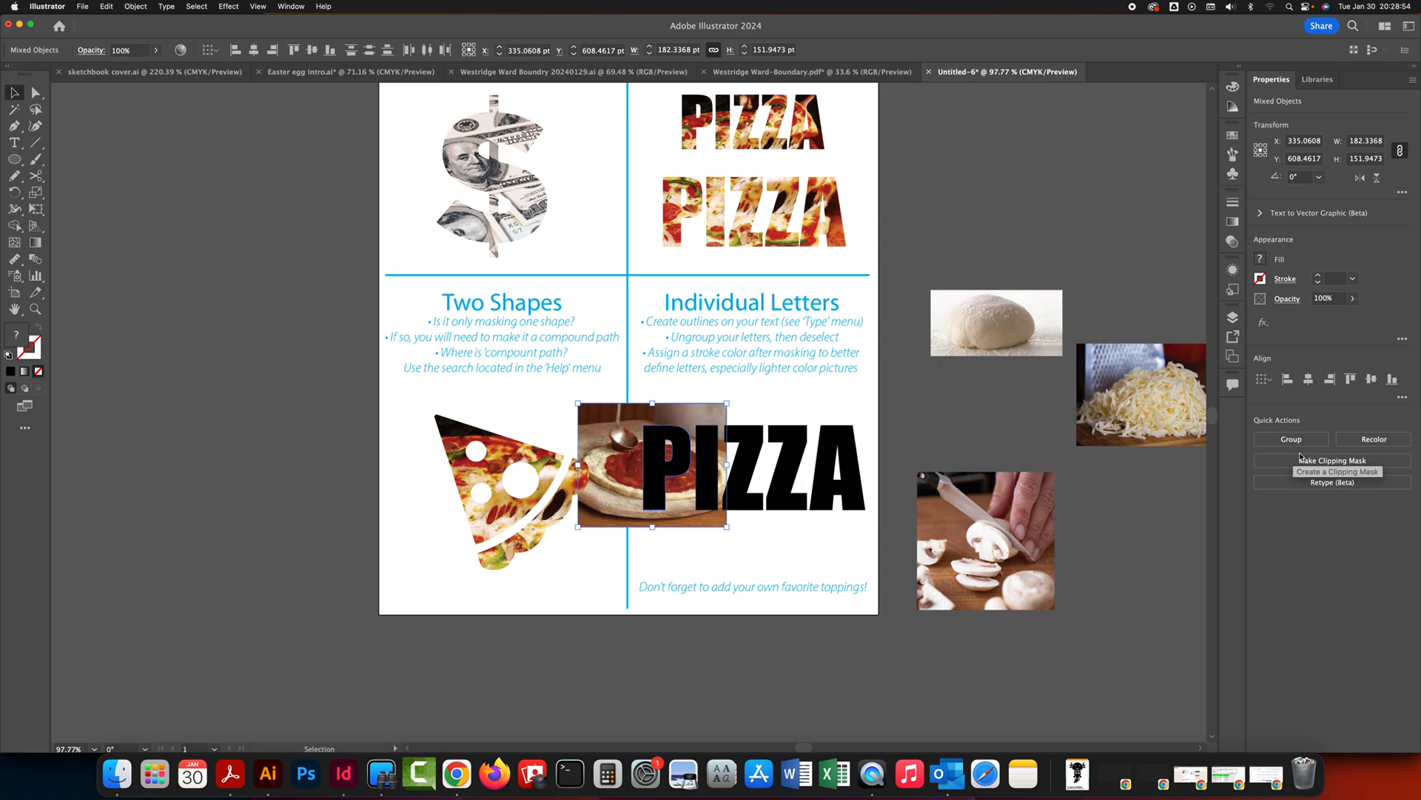
right_click(679, 452)
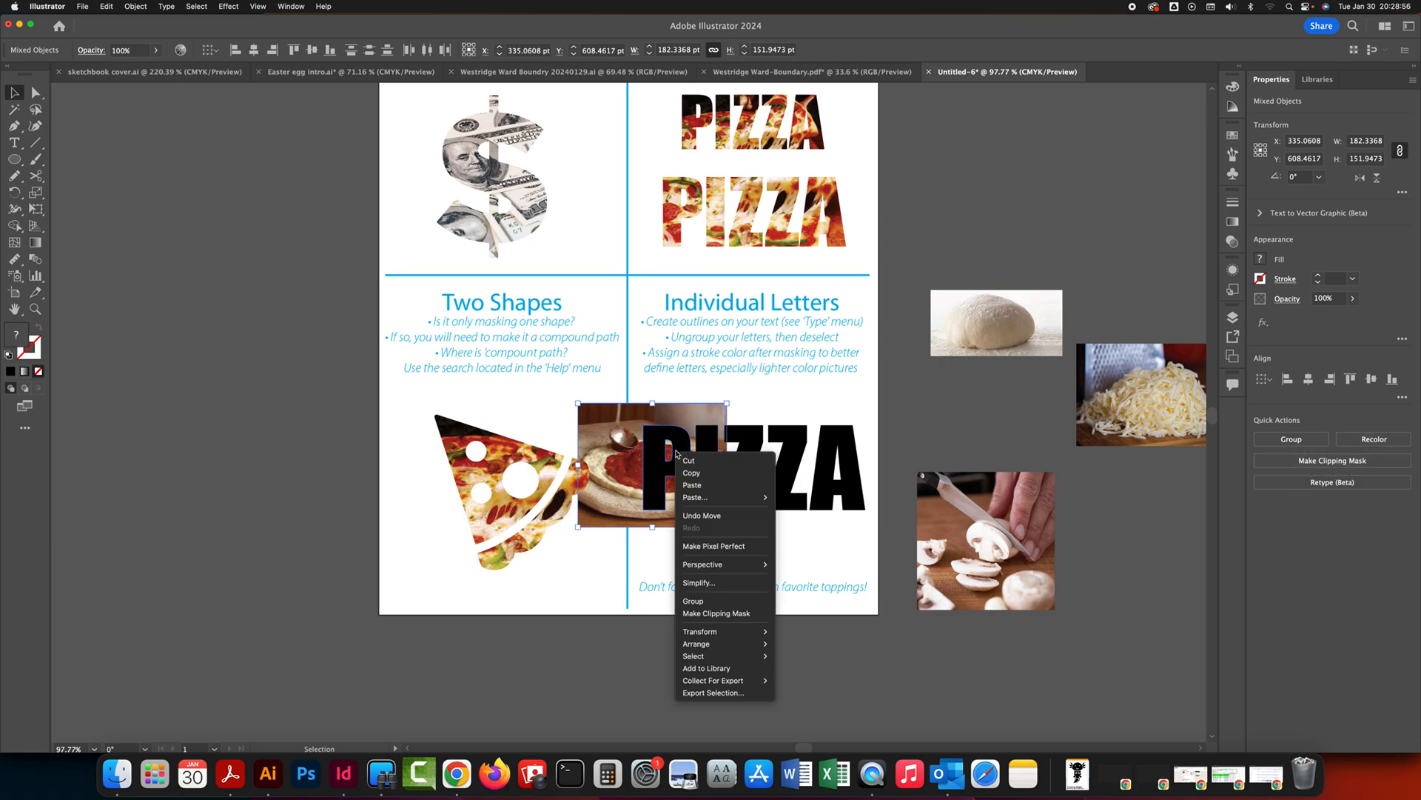
click(733, 613)
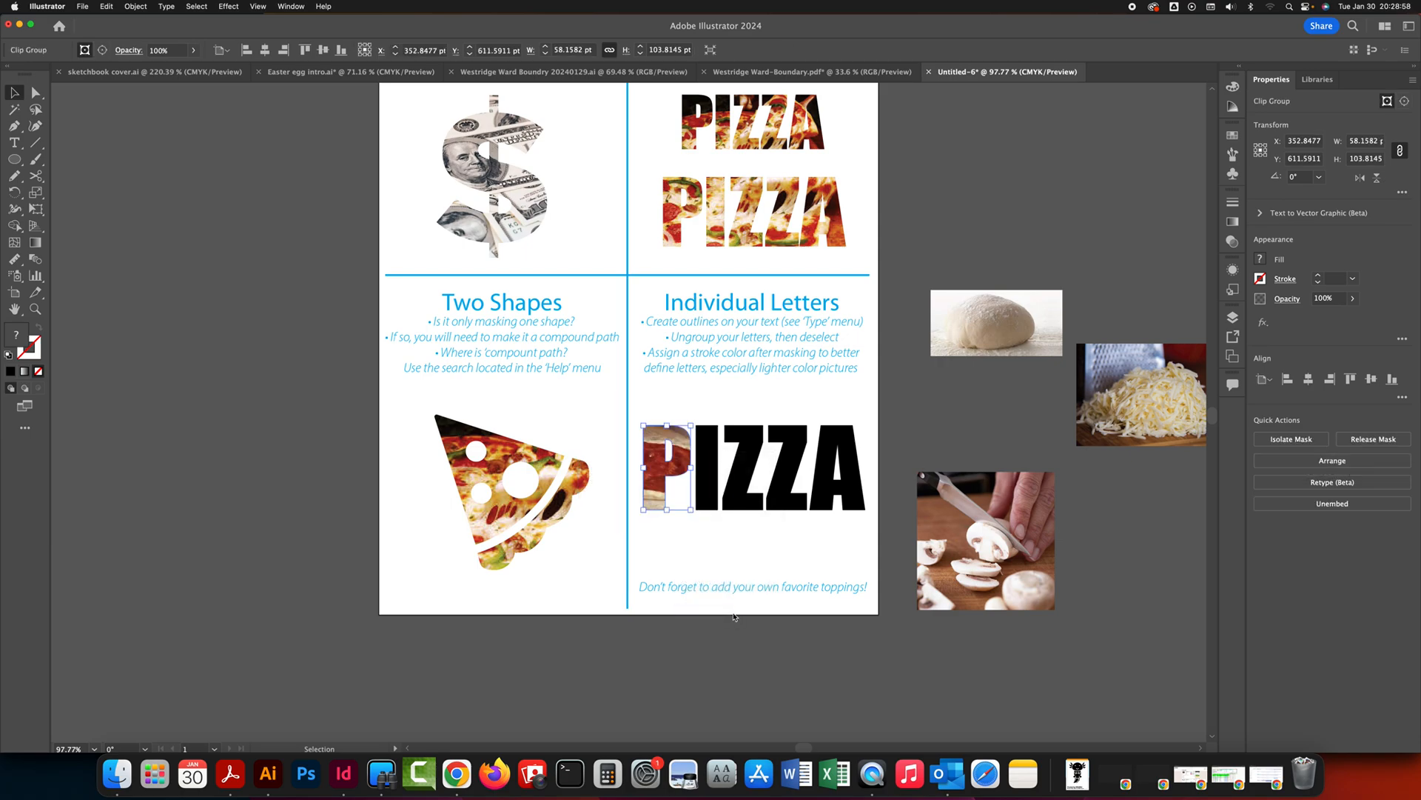
Step: Place the shredded mozzarella photo behind the letter I, enlarged to about 216 by 144 pt and sent to the back
click(708, 471)
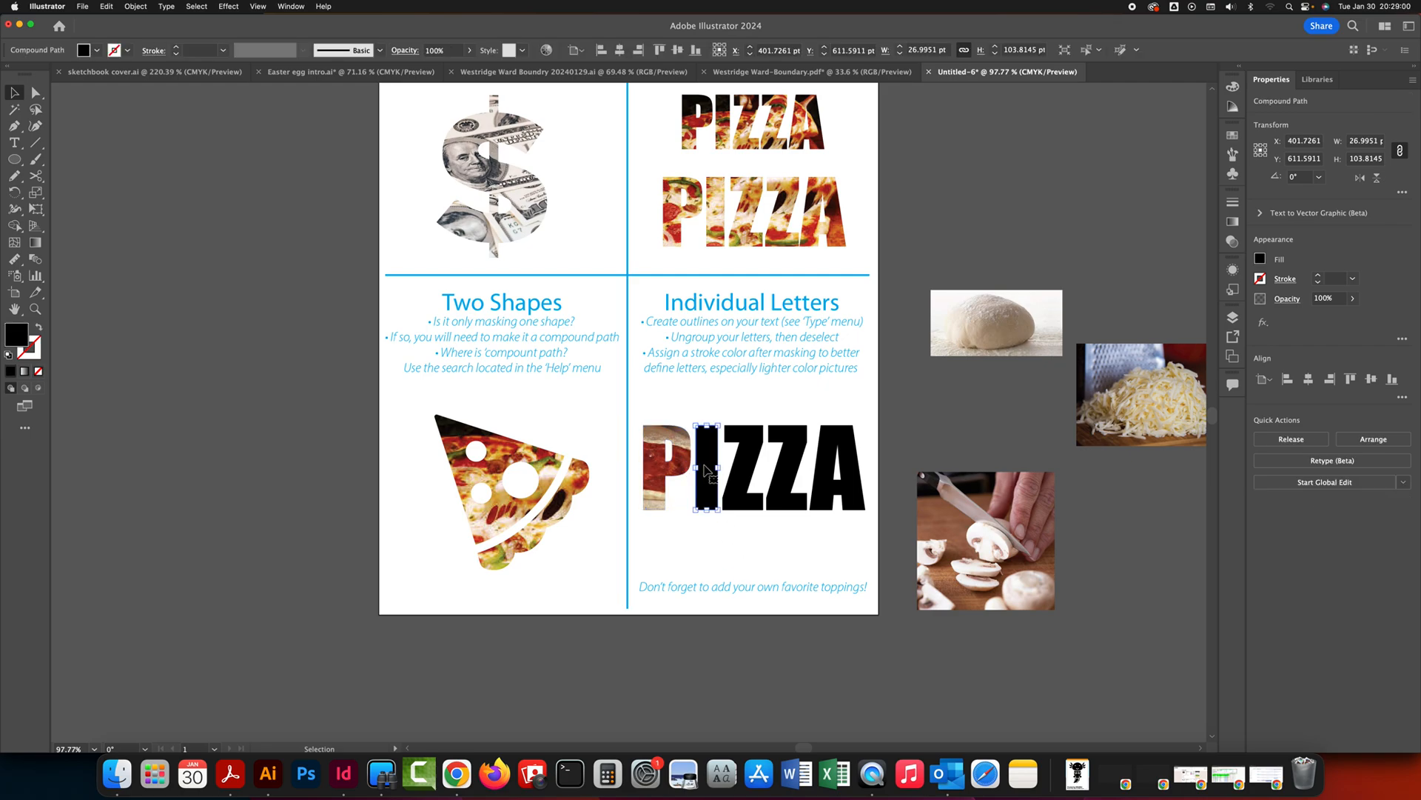
drag(1099, 437, 716, 474)
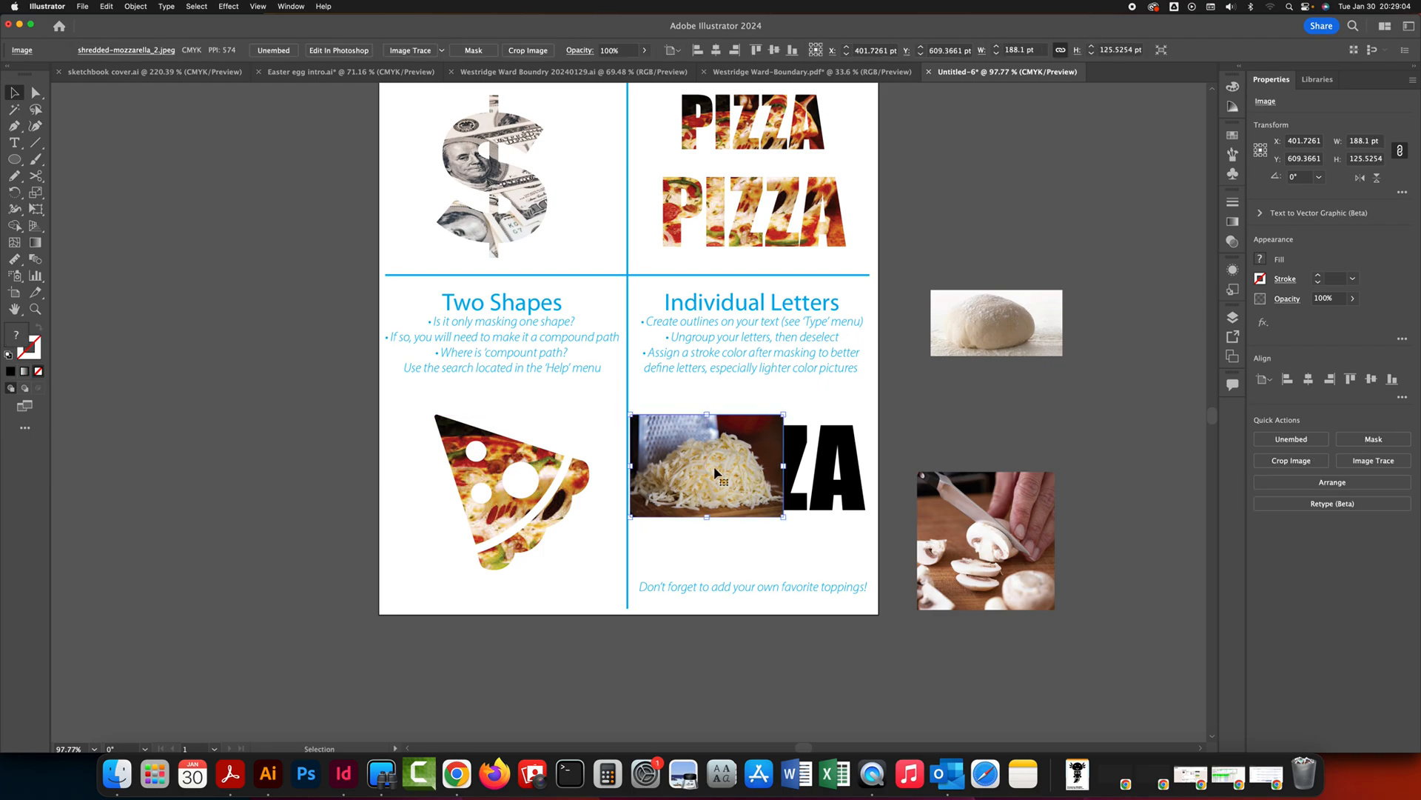
key(super+bracketleft)
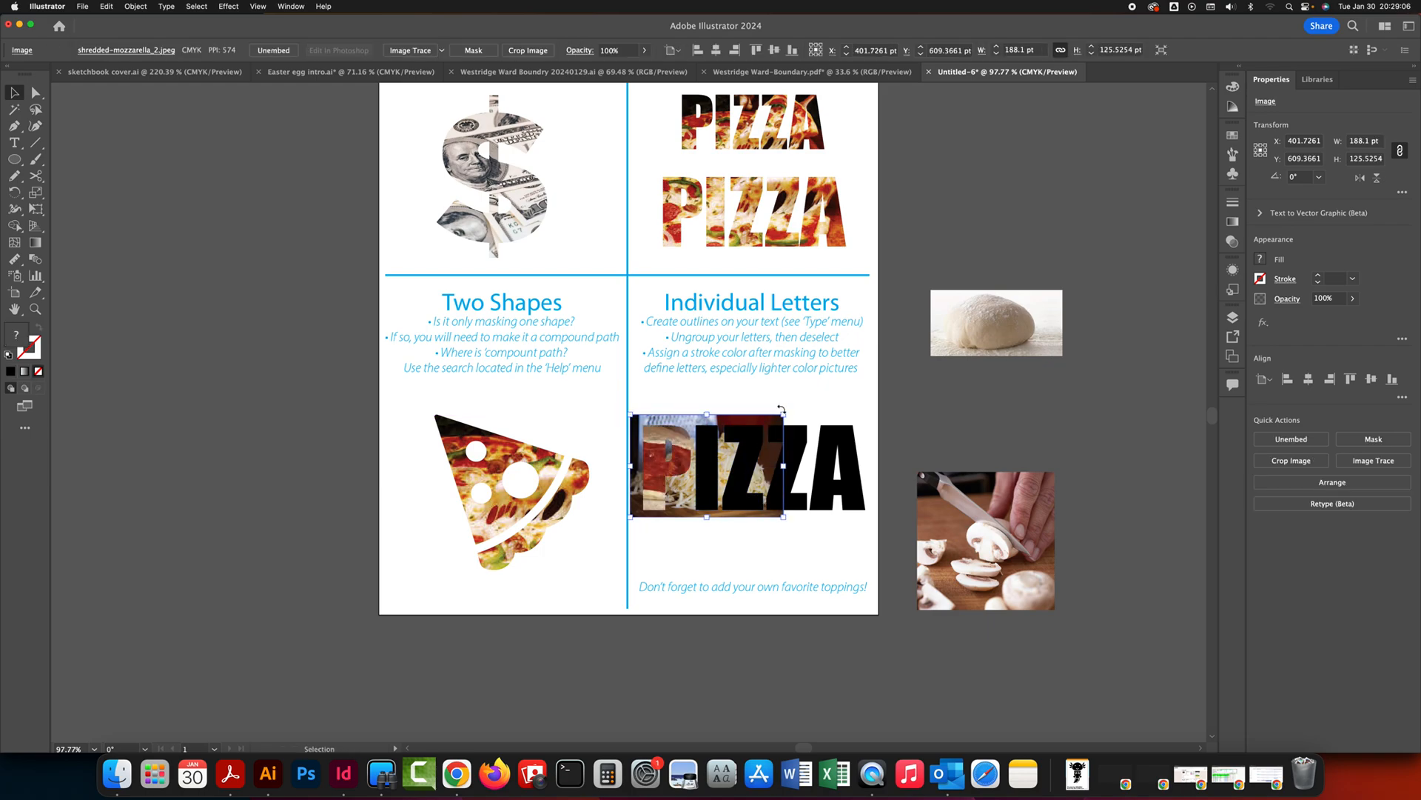
drag(783, 415, 738, 412)
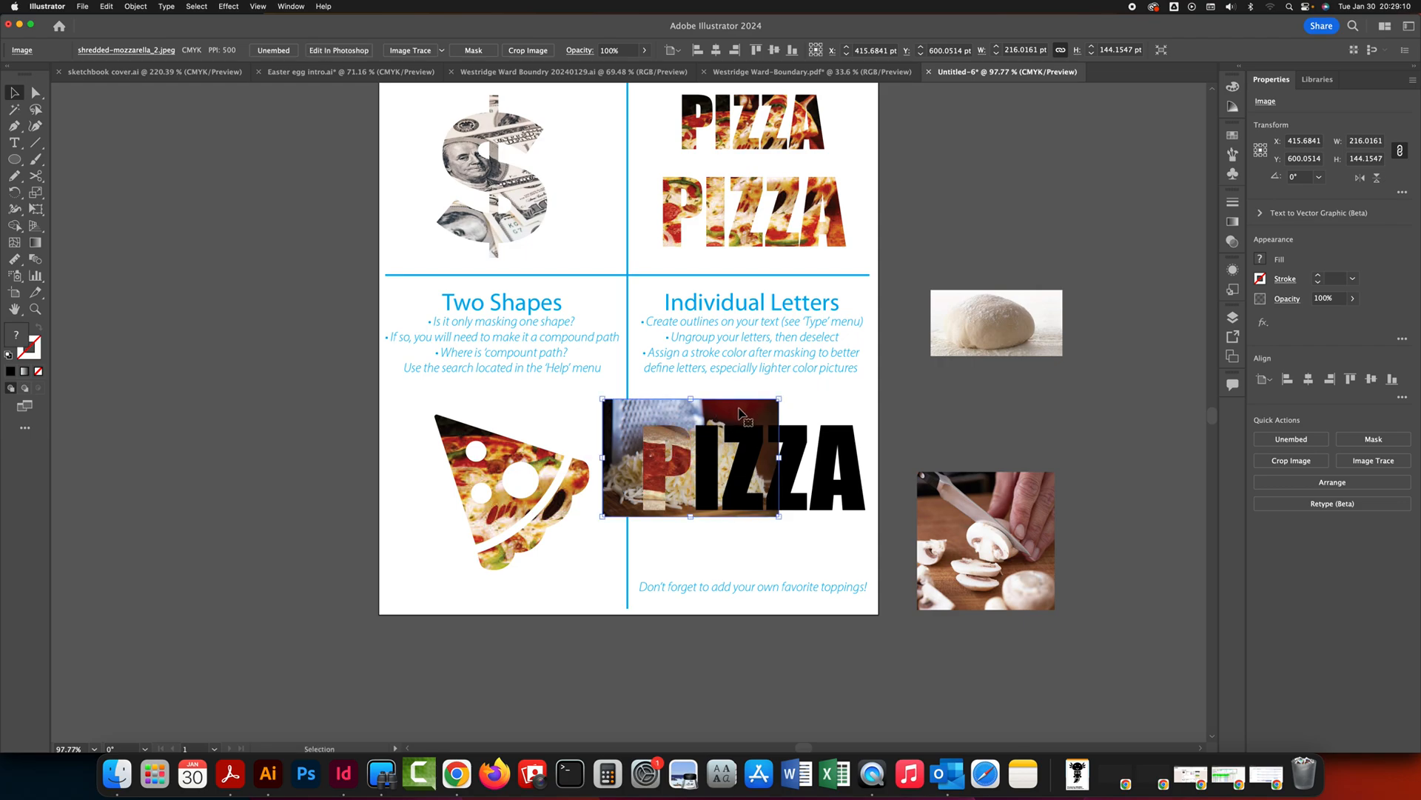
Step: Make a clipping mask from the letter I and the mozzarella photo, and deselect it
shift+click(707, 463)
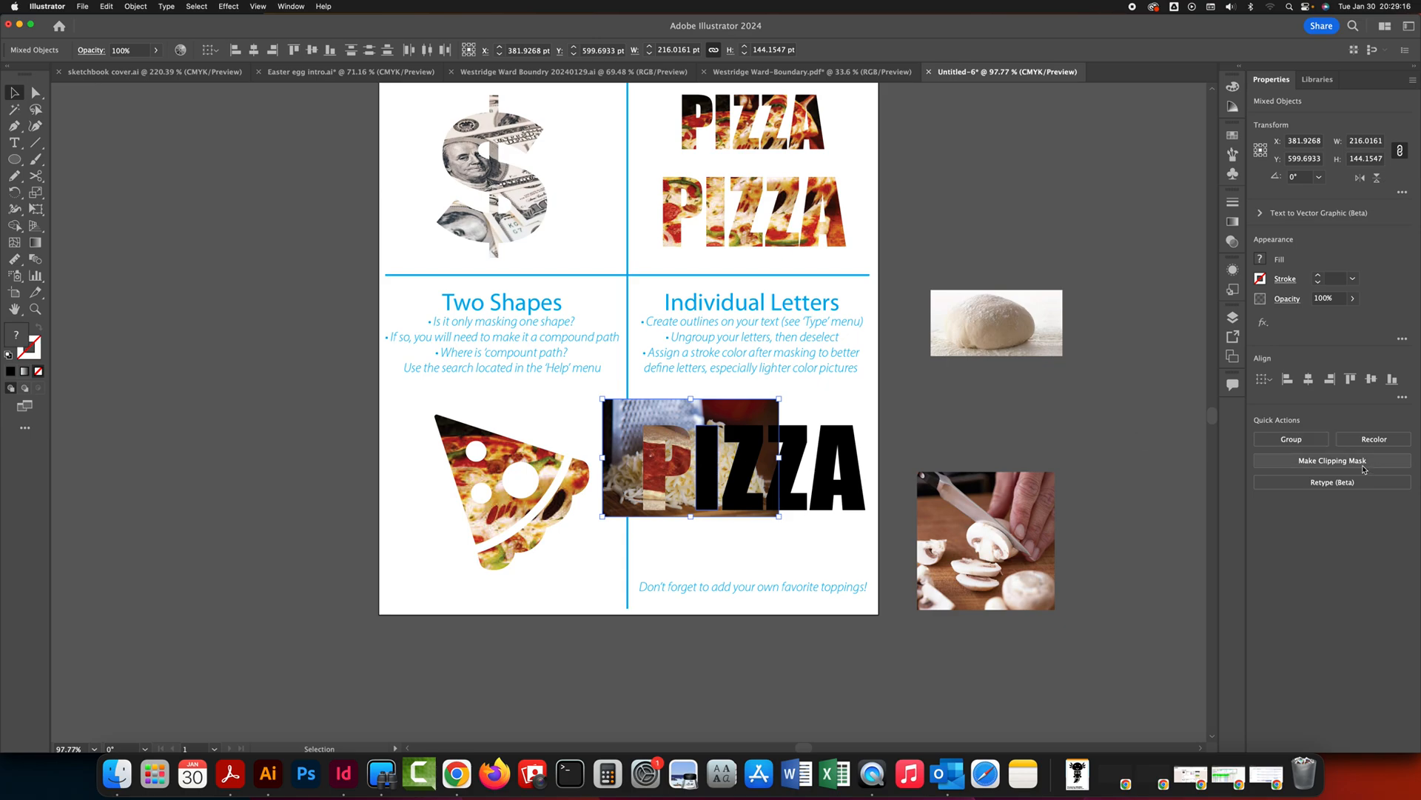
click(1357, 461)
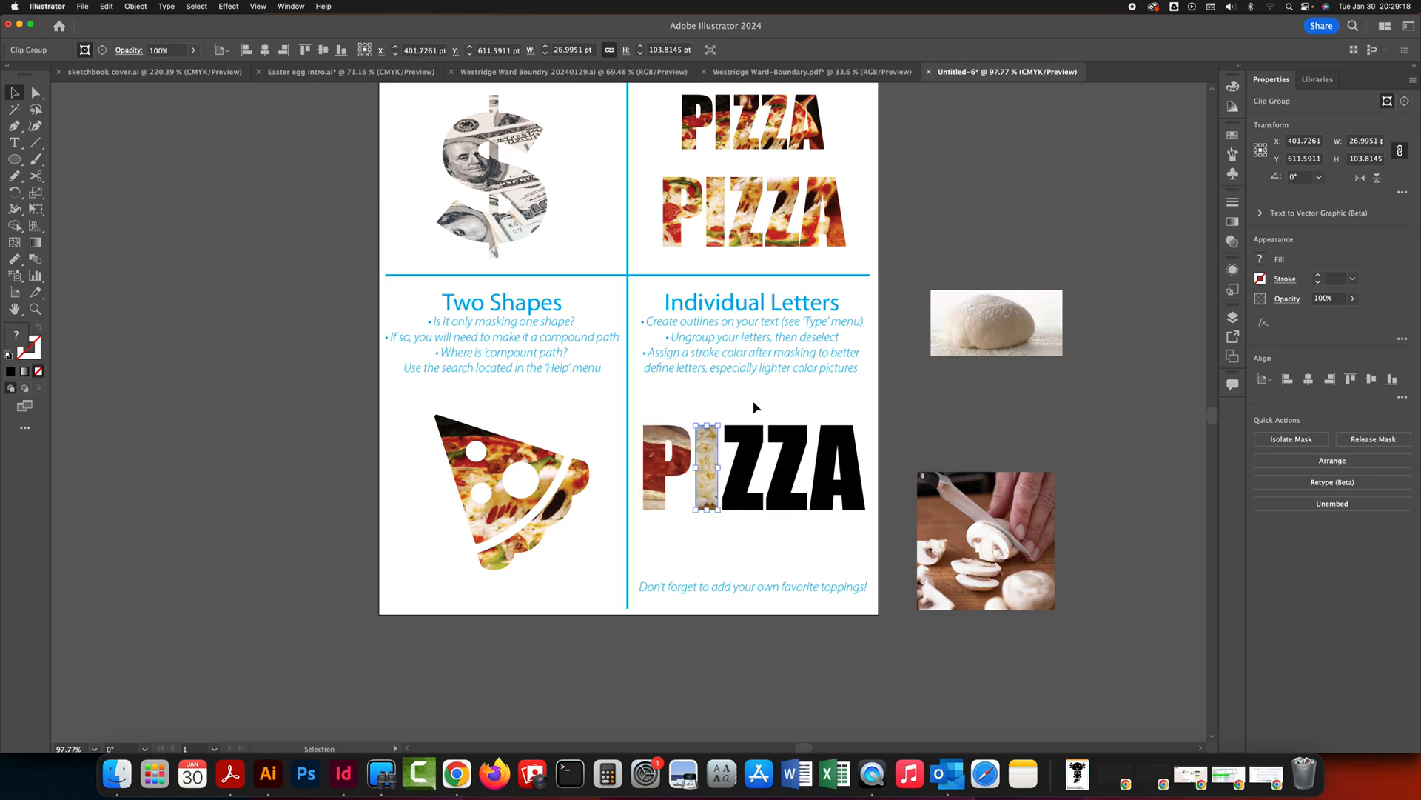
click(748, 429)
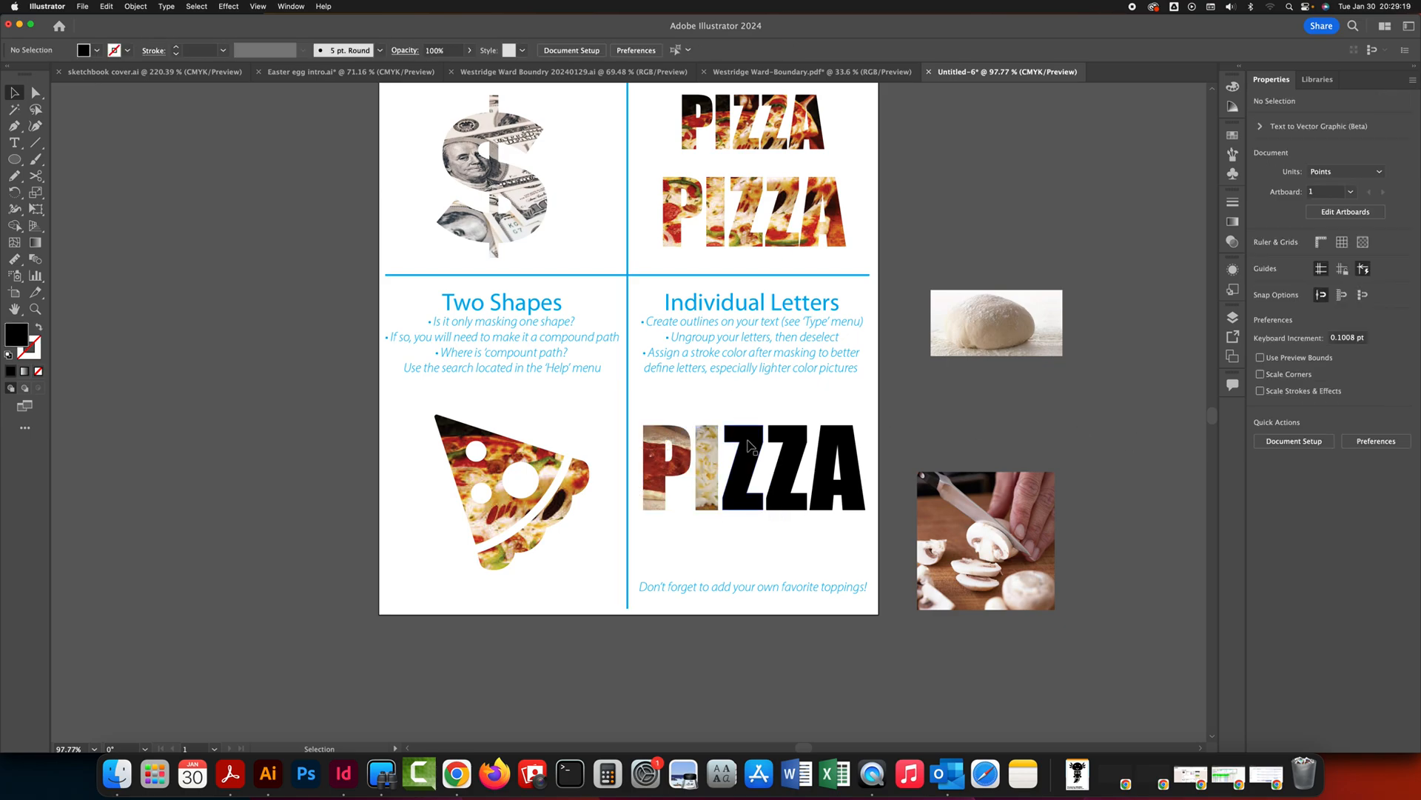
Step: Place the sliced mushroom photo over the first Z and send it to the back, positioning the mushrooms behind the letter
click(1006, 564)
drag(1025, 575, 772, 482)
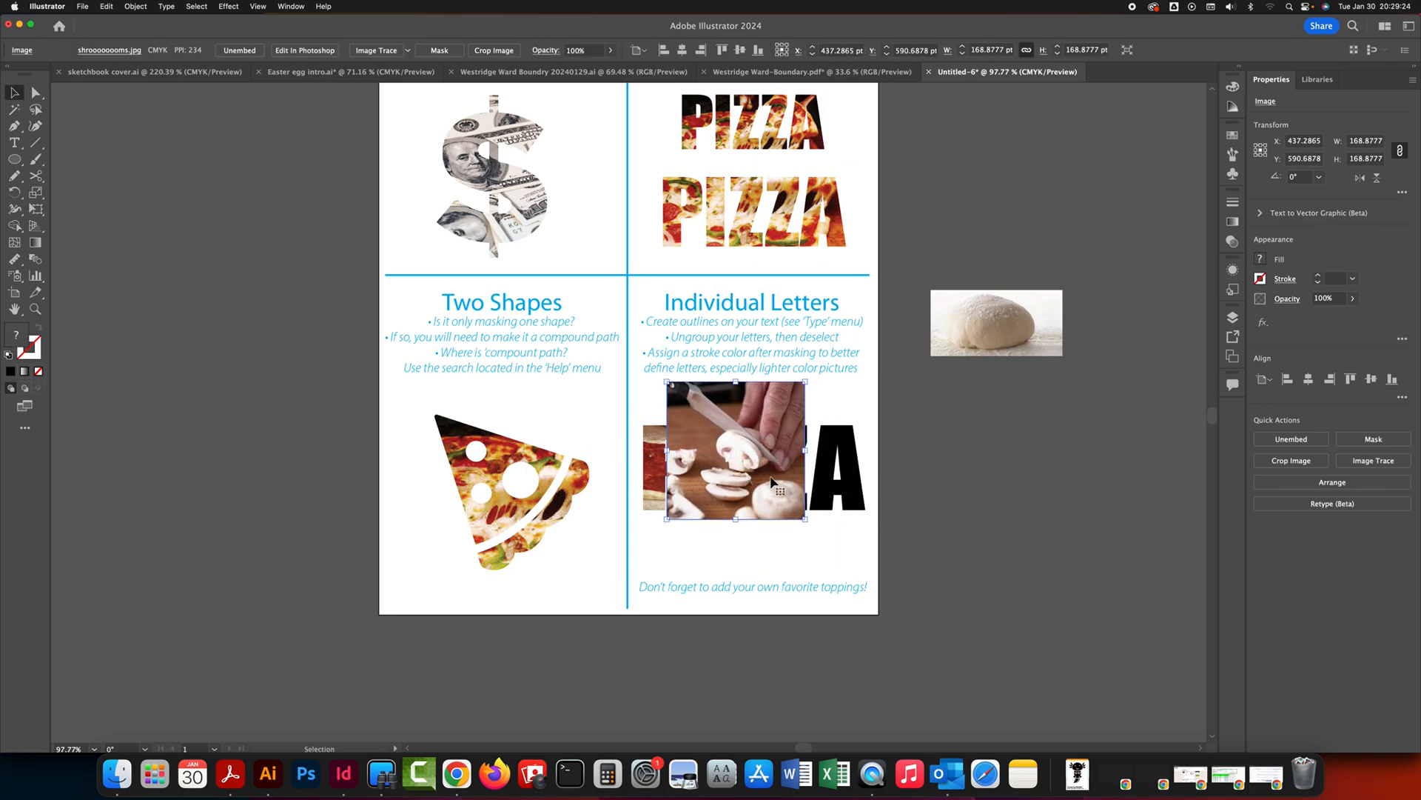
key(super+shift+bracketleft)
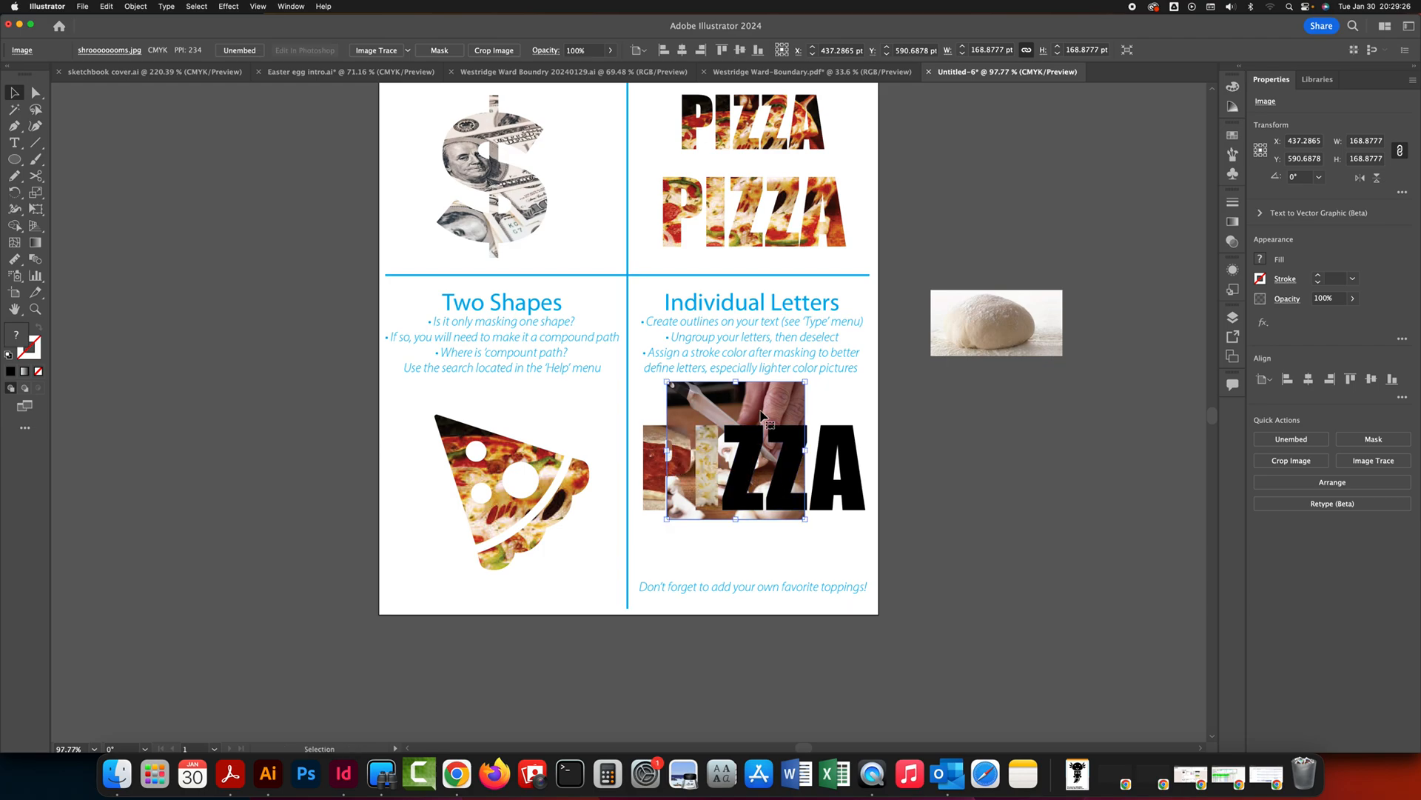
drag(770, 412, 778, 409)
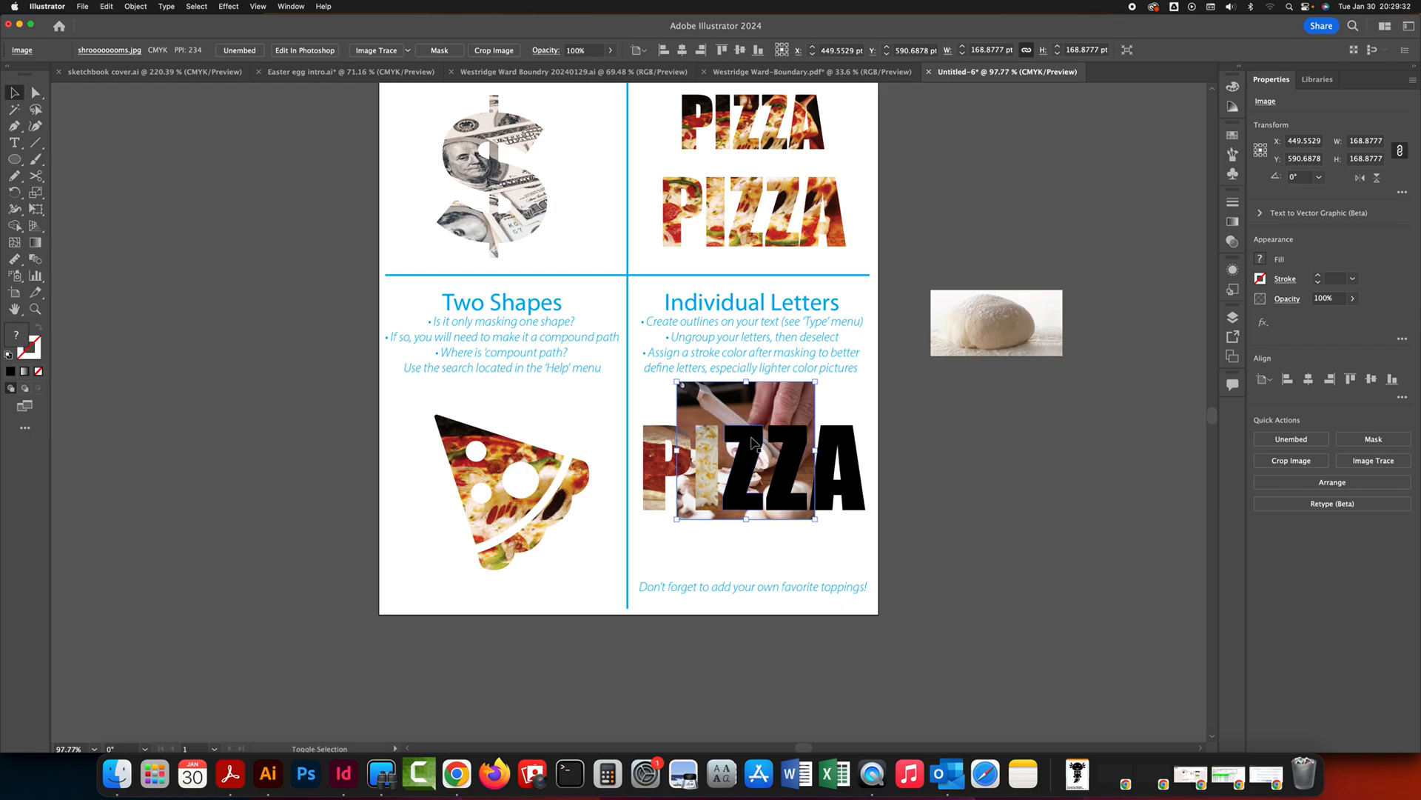
Step: Make a clipping mask from the first Z and the mushroom photo, and deselect it
shift+click(751, 442)
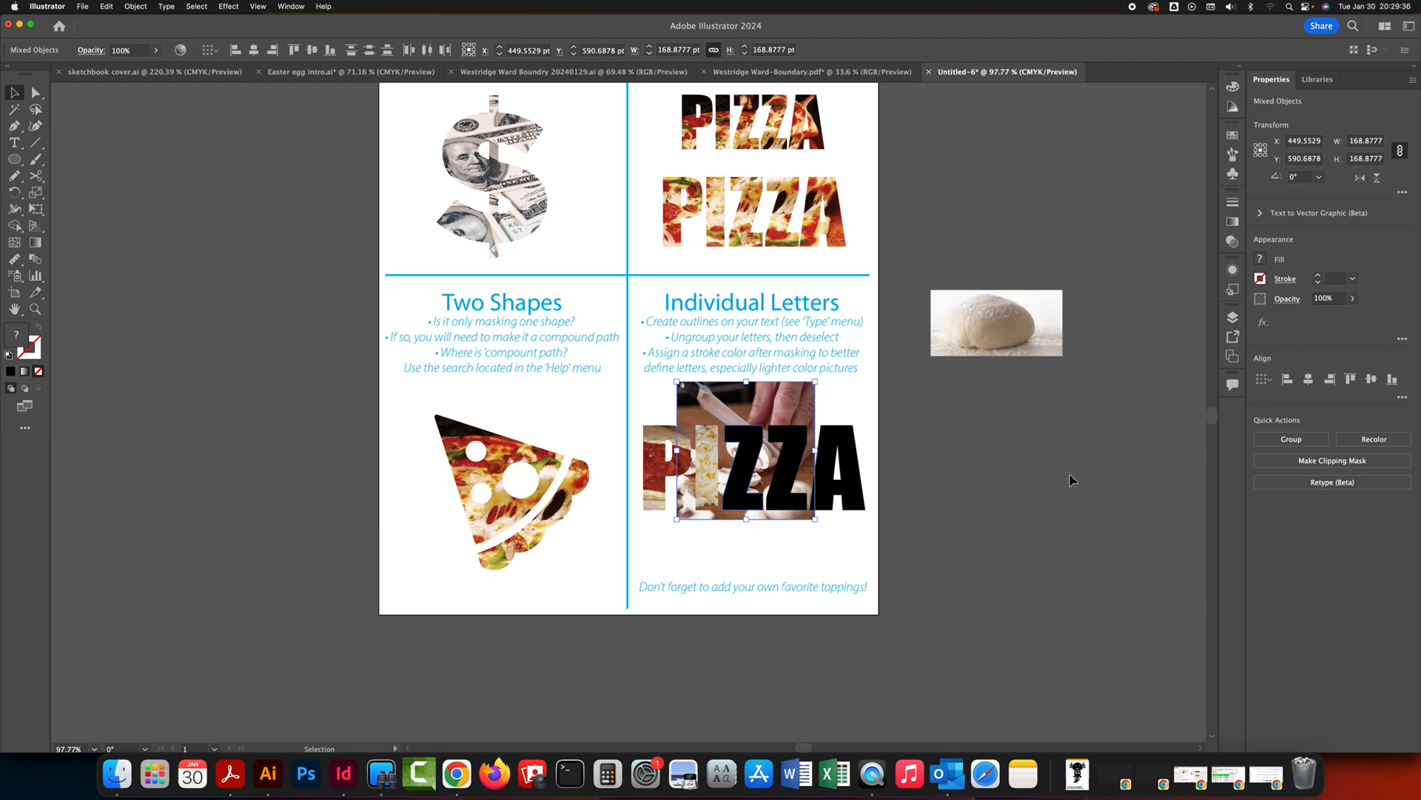
click(1349, 462)
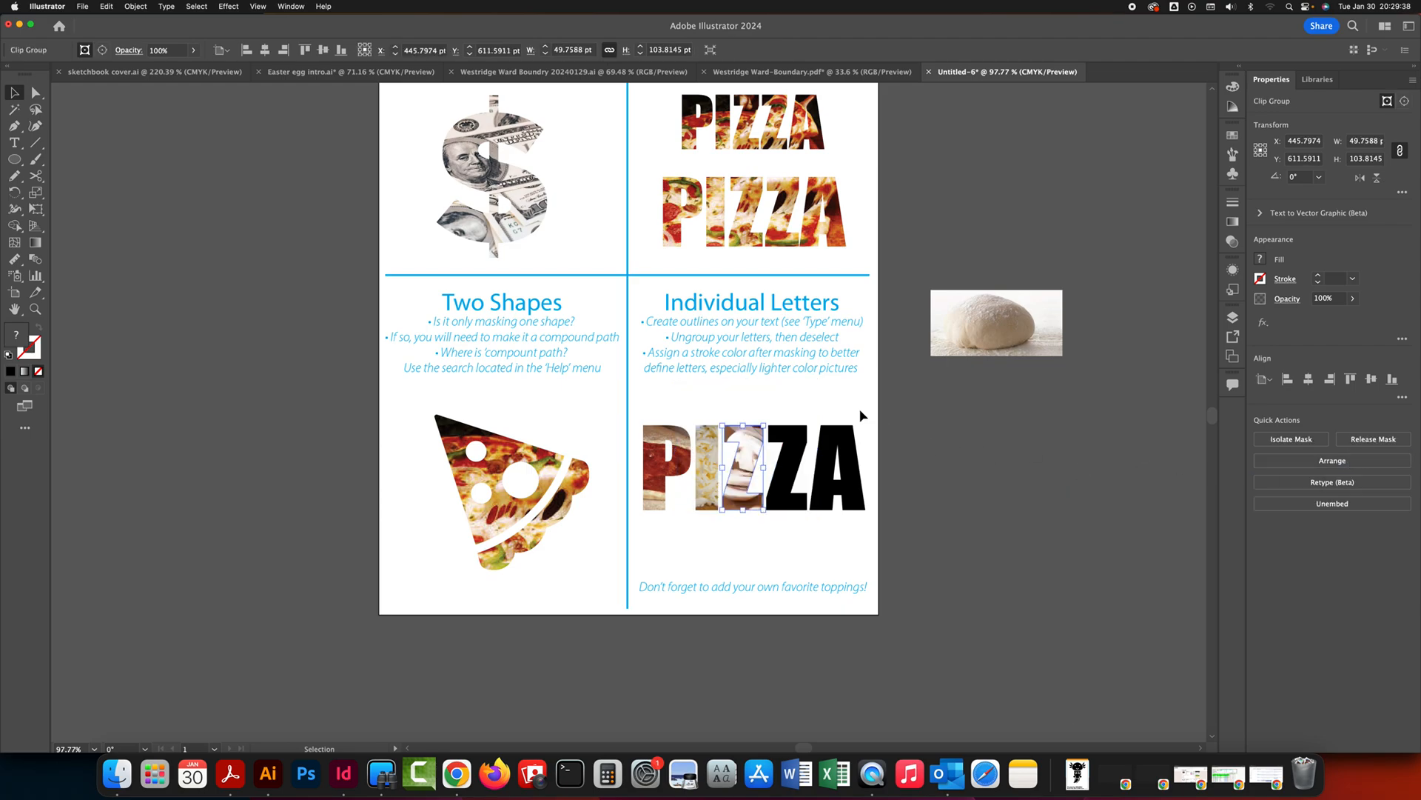
click(904, 387)
Step: Place the dough photo over the second Z, enlarge it to about 305 by 153 pt, and send it to the back
click(955, 317)
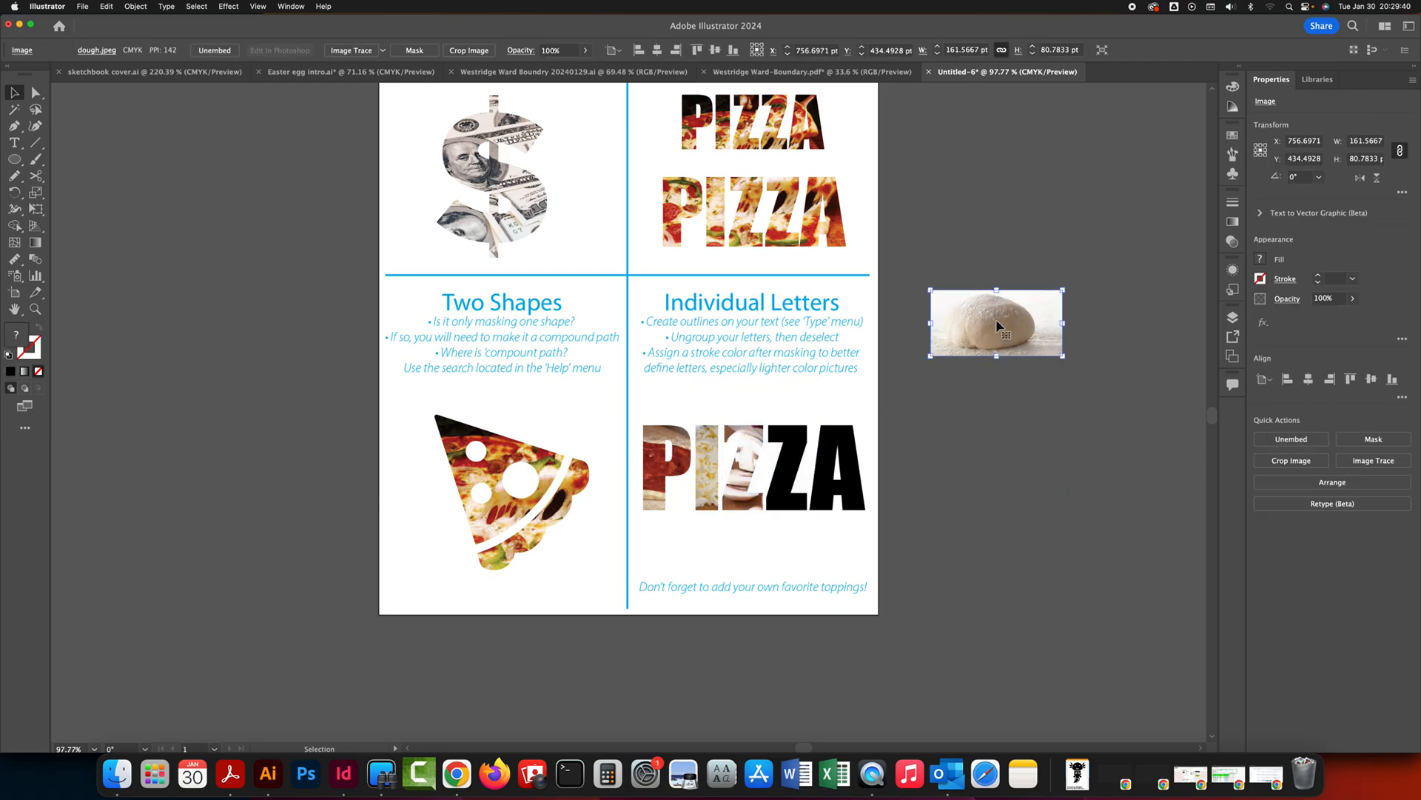
drag(996, 320, 801, 441)
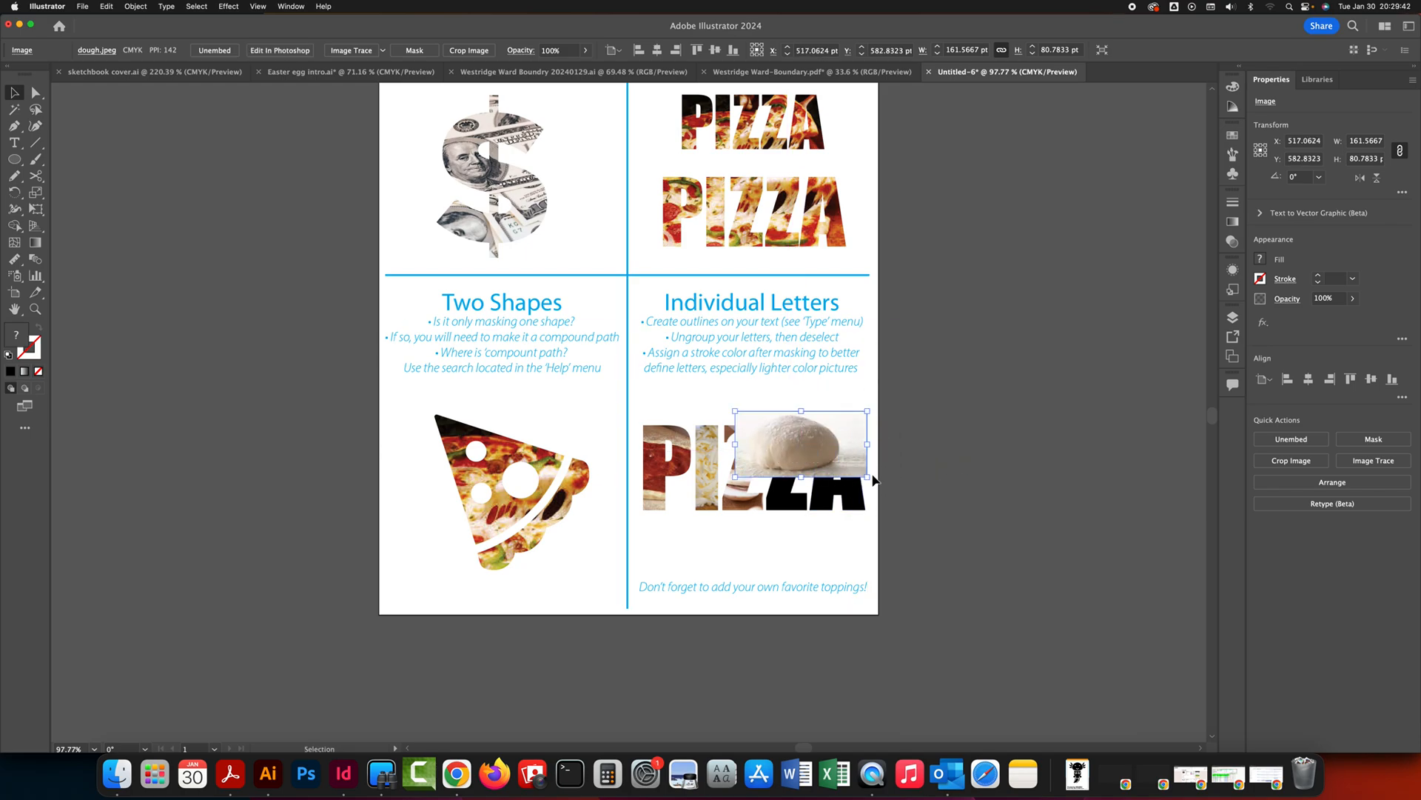
drag(867, 477, 985, 537)
drag(827, 474, 758, 468)
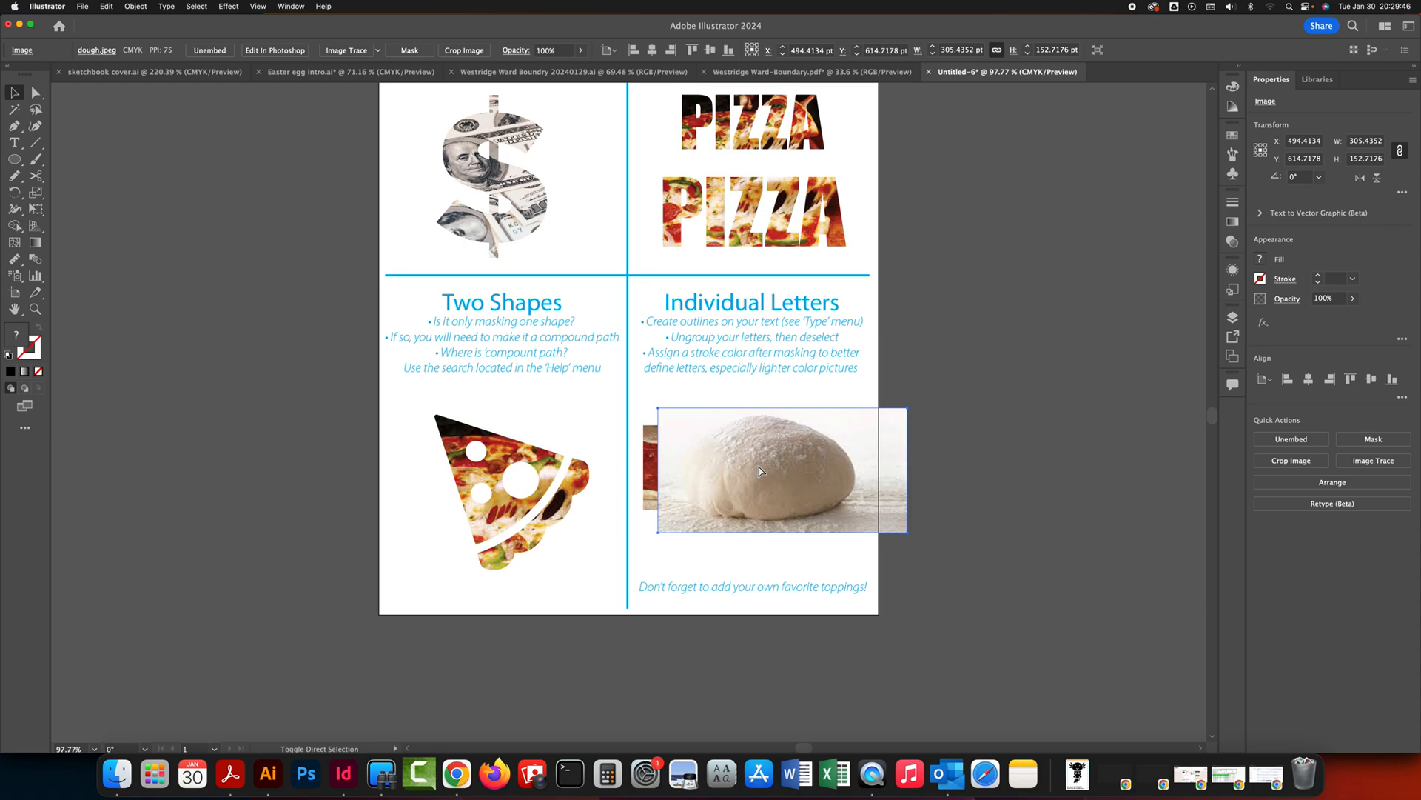
key(super+shift+bracketleft)
drag(897, 435, 913, 433)
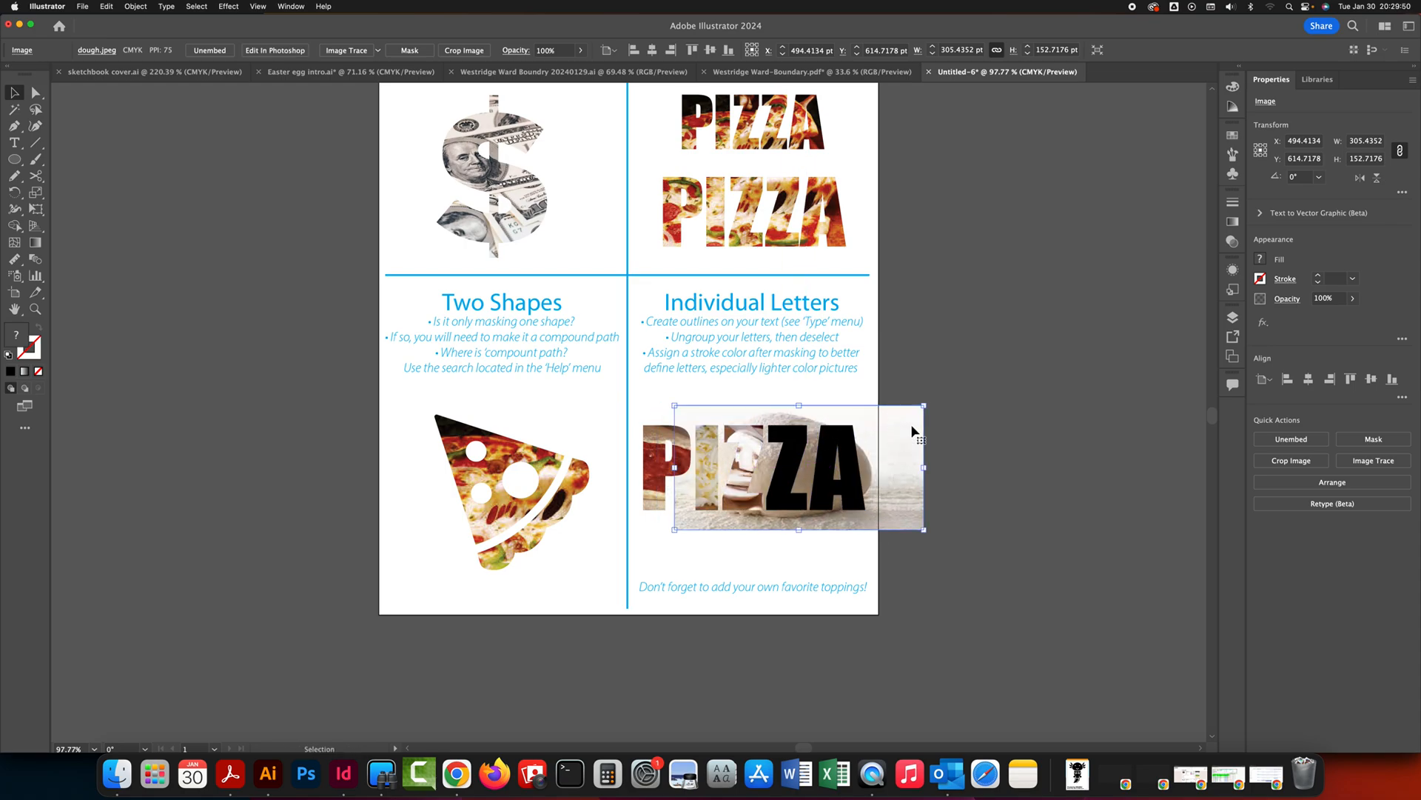
Step: Make a clipping mask from the second Z and the dough photo, and deselect it
shift+click(798, 443)
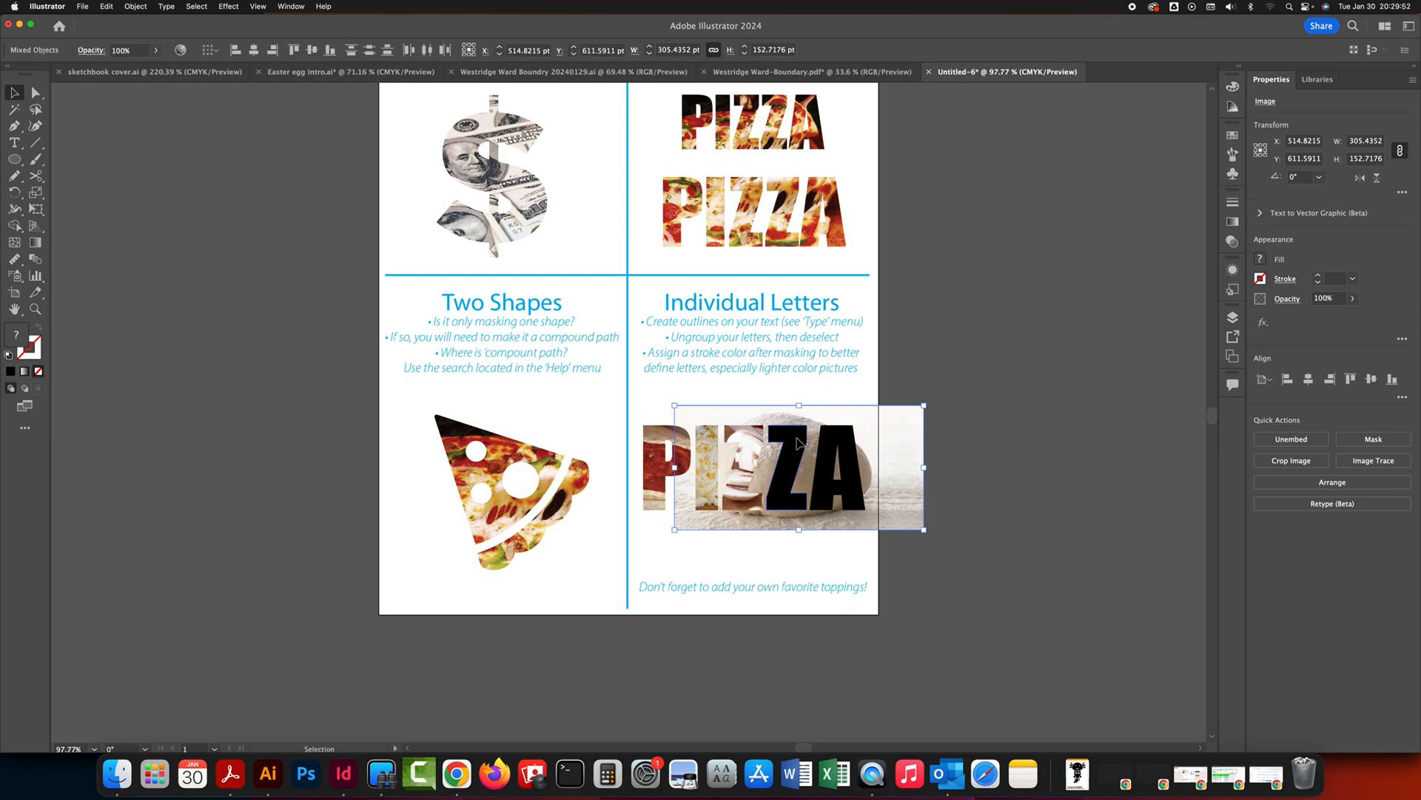
click(1357, 460)
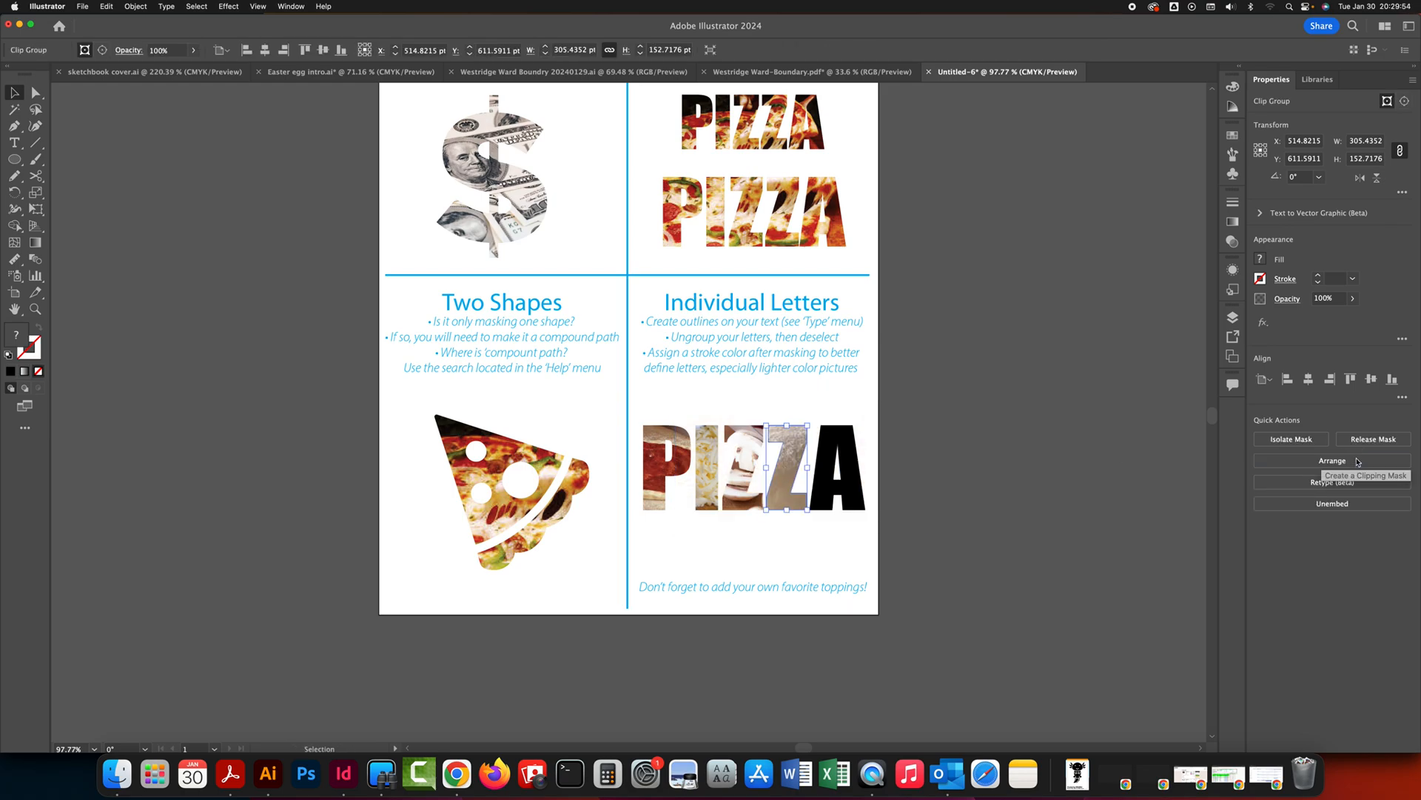
click(1020, 438)
Step: Copy the pizza sauce photo from inside the masked P, exit isolation mode, and paste the copy onto the artboard
drag(1125, 329, 1188, 333)
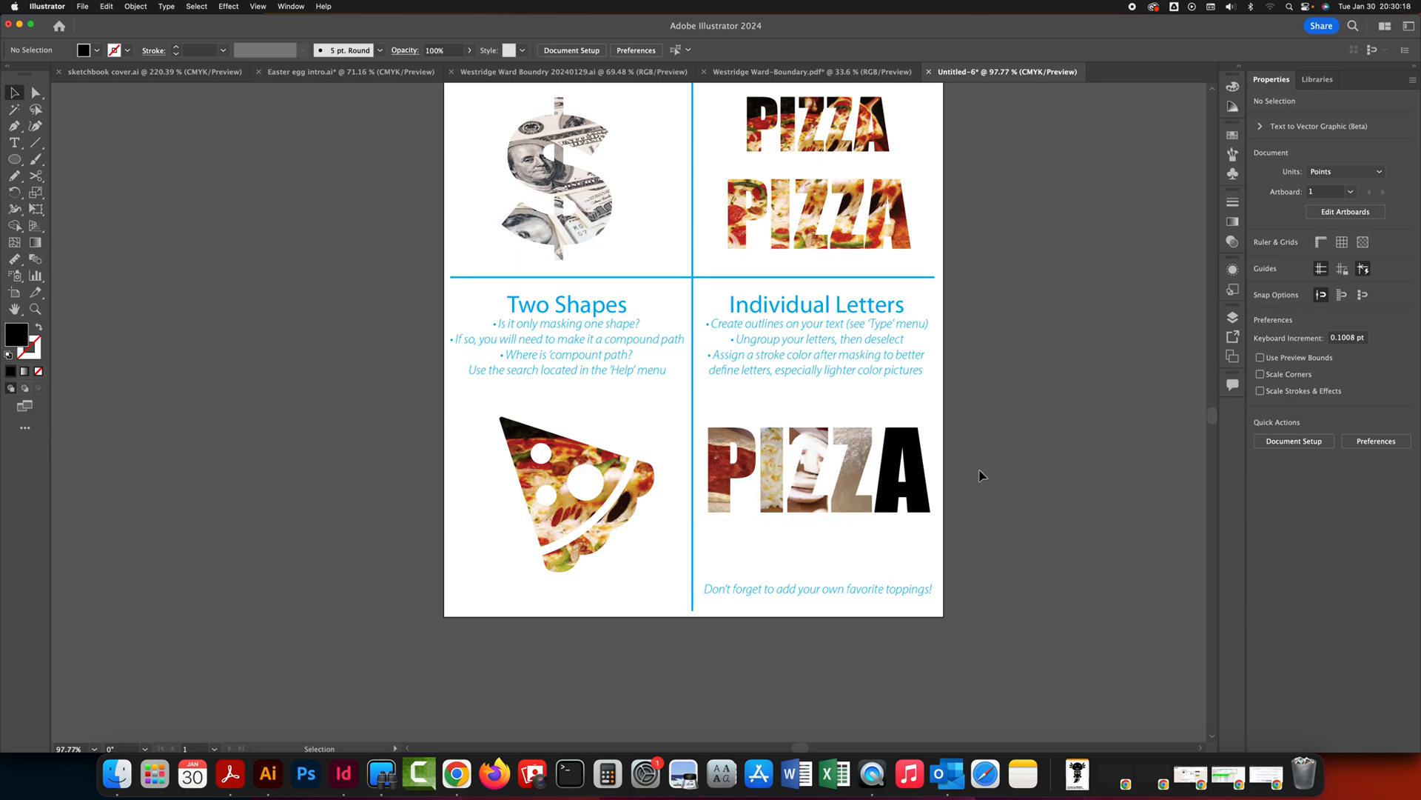
scroll(814, 474, left, 1)
scroll(814, 474, down, 1)
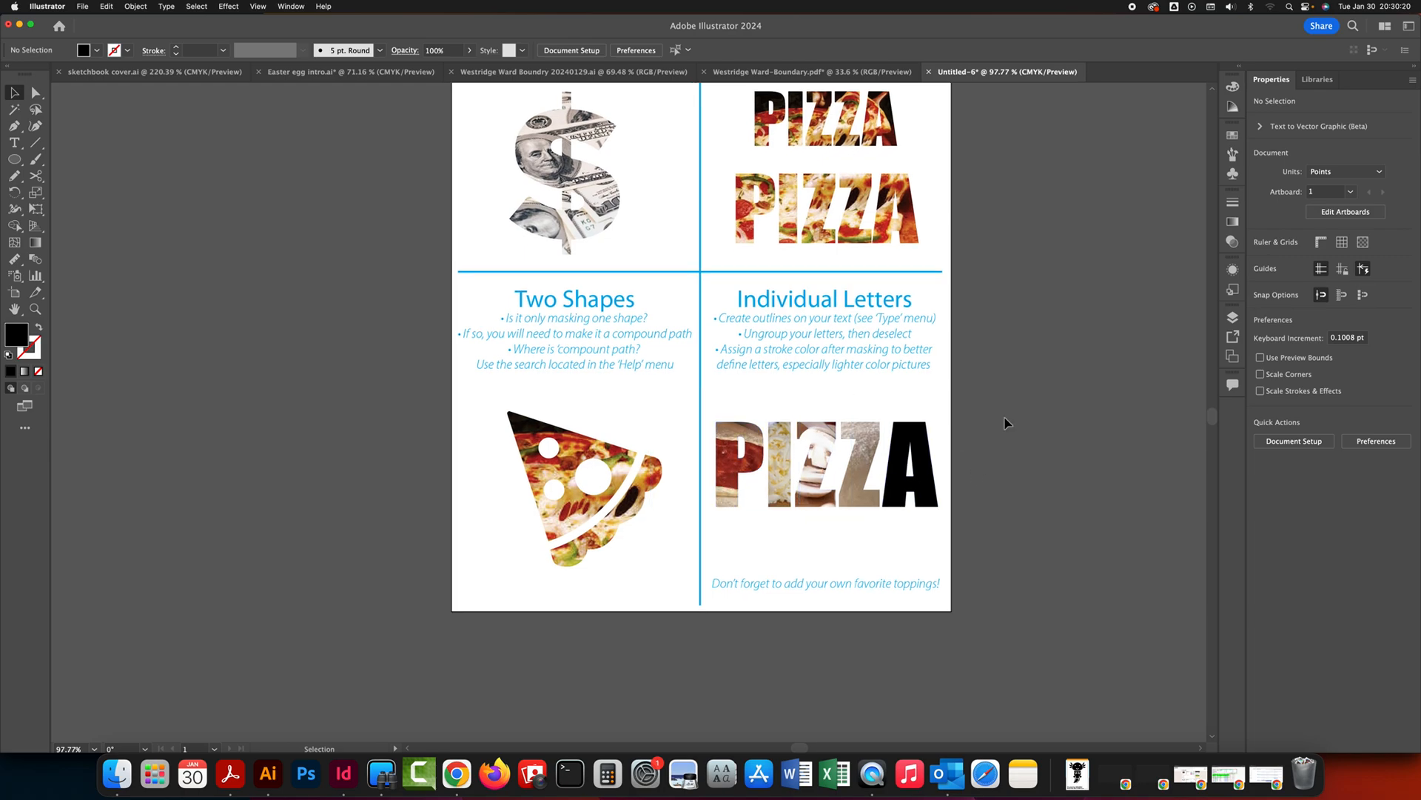
double_click(731, 468)
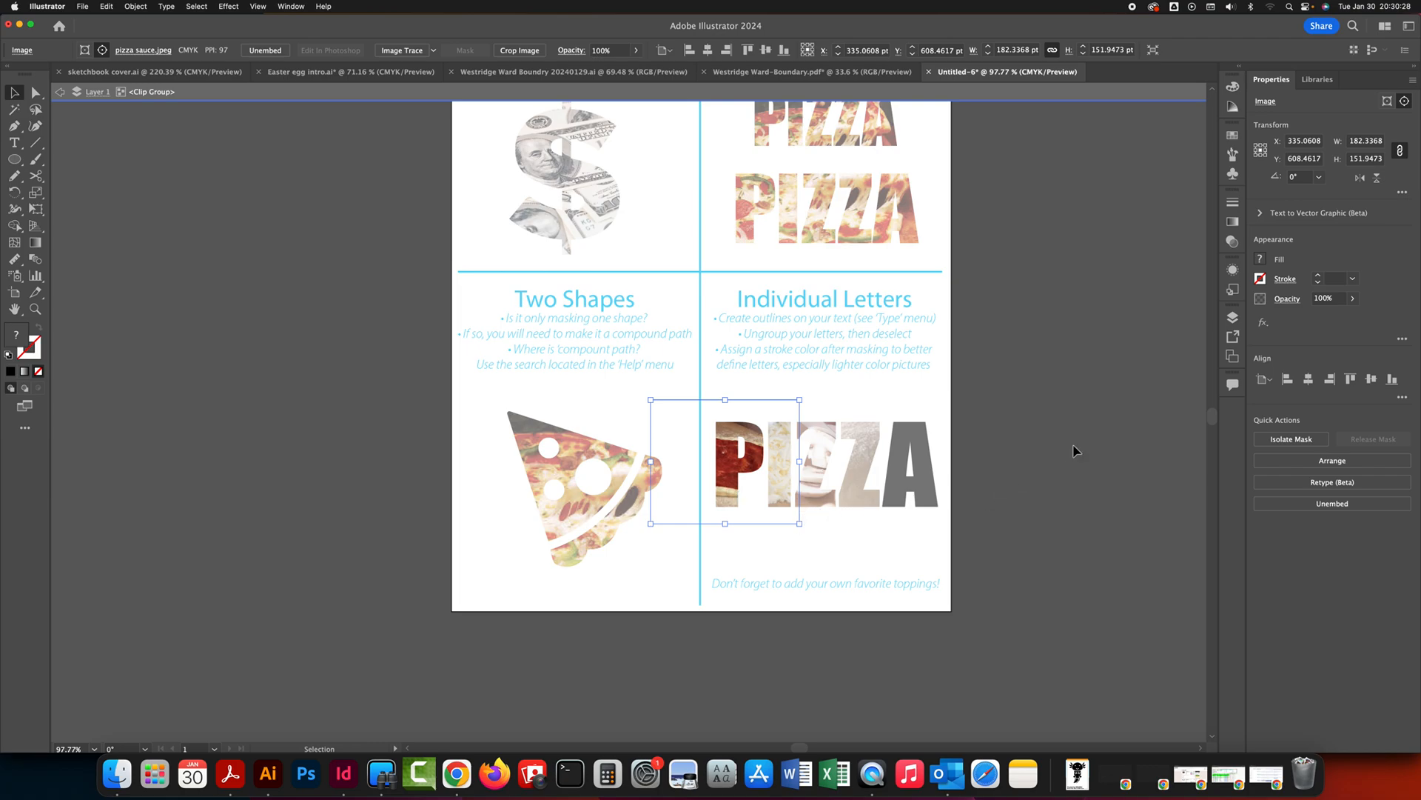
click(1068, 453)
click(729, 485)
right_click(1026, 446)
click(1043, 467)
right_click(1021, 459)
click(1071, 527)
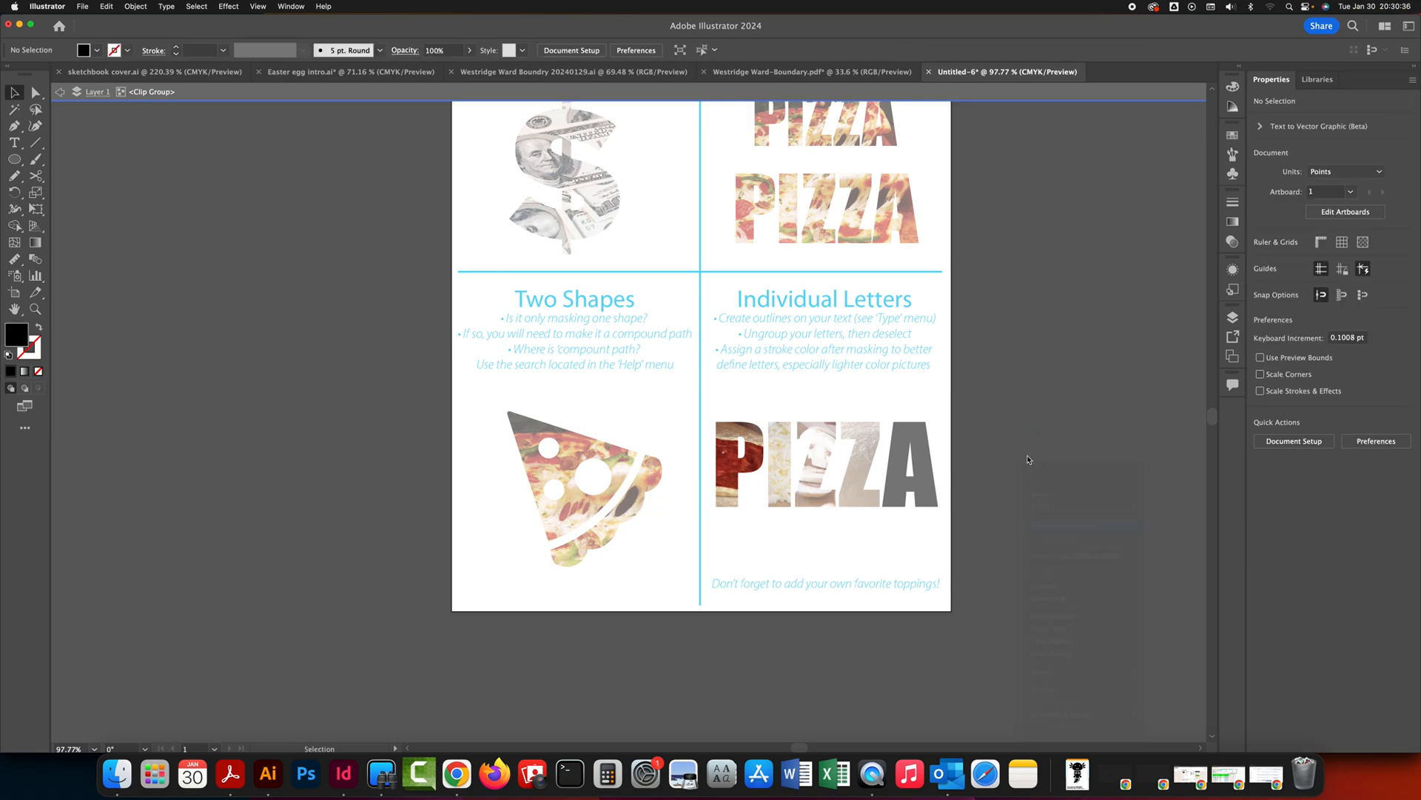
key(cmd+v)
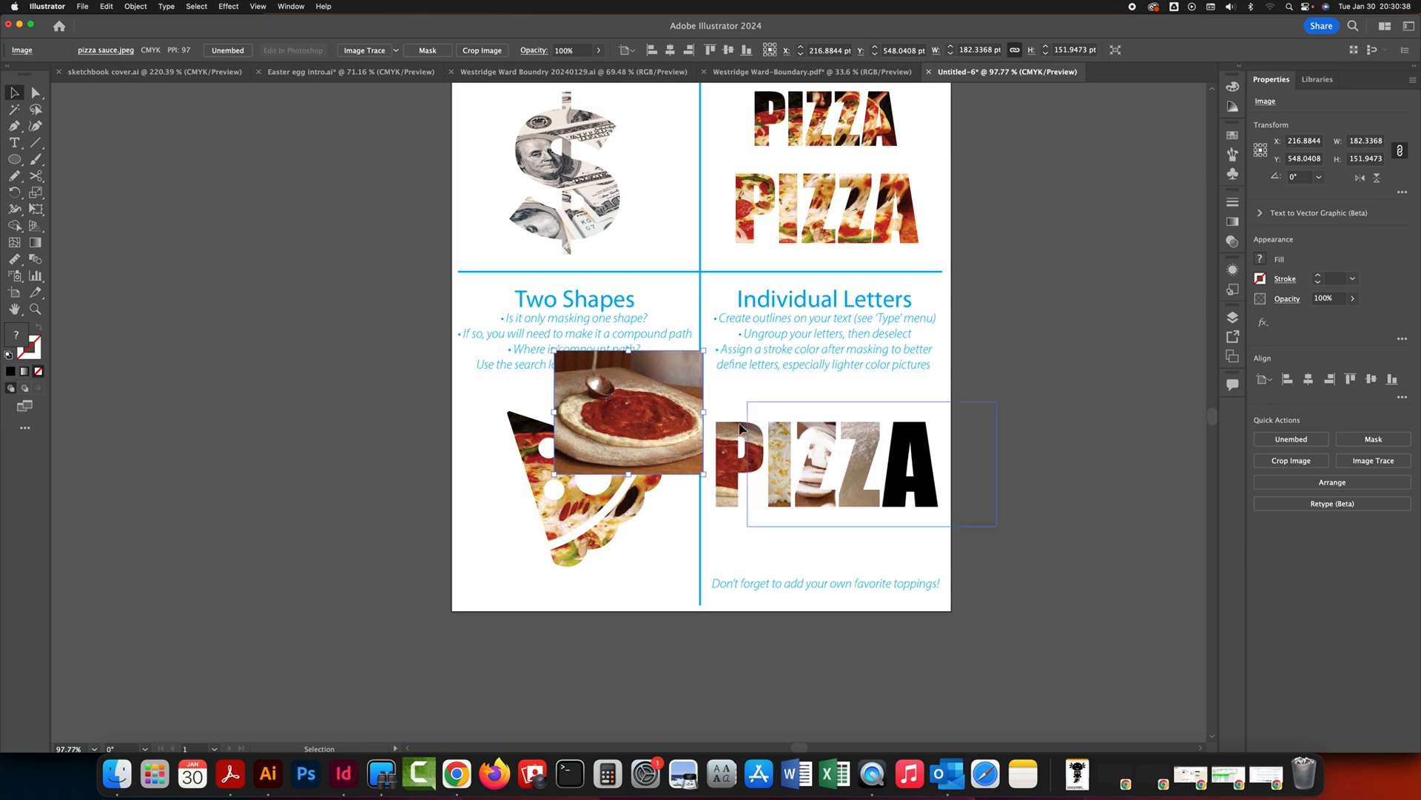
Step: Position the pasted pizza sauce photo behind the letter A and make a clipping mask from the two
drag(633, 413, 918, 468)
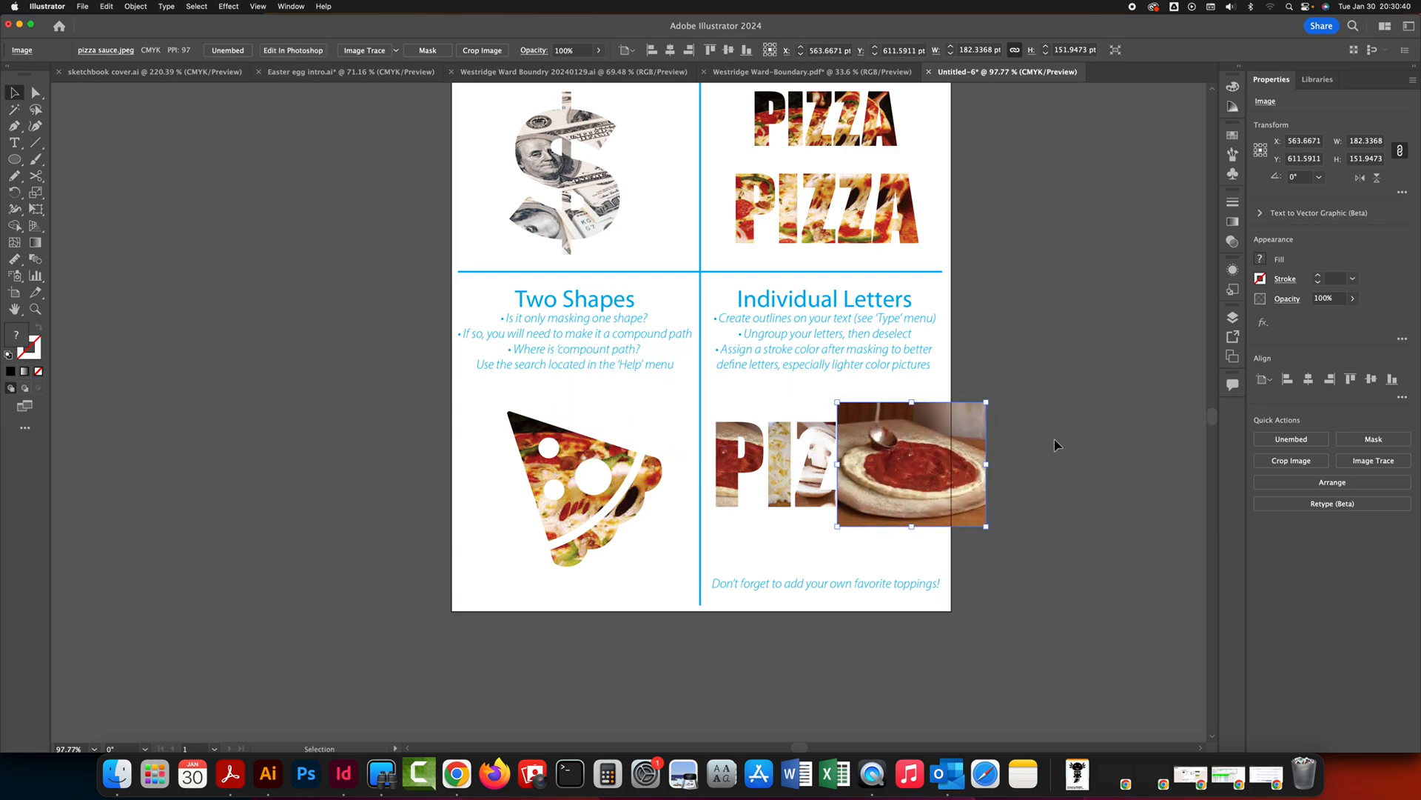
key(cmd+shift+[)
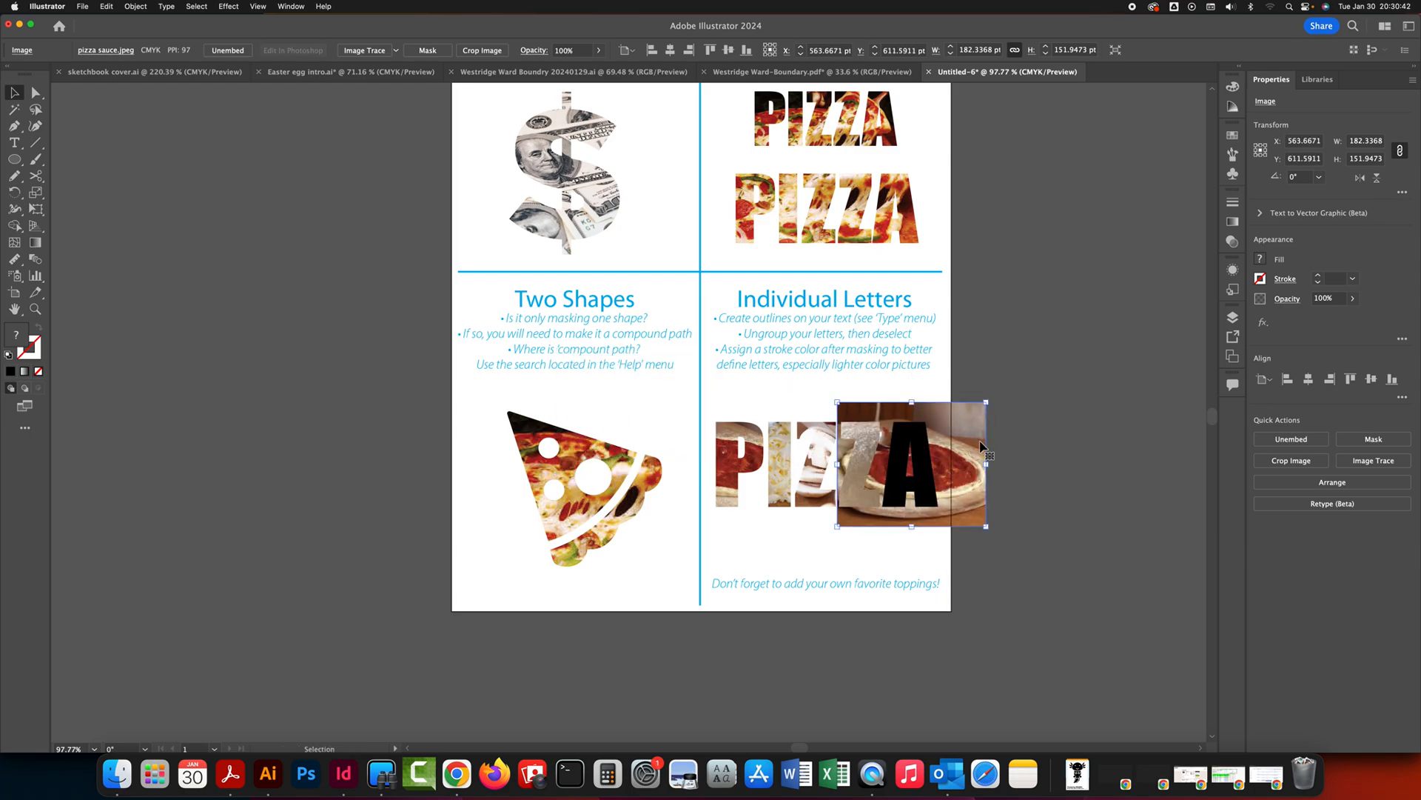
shift+click(918, 457)
click(1333, 461)
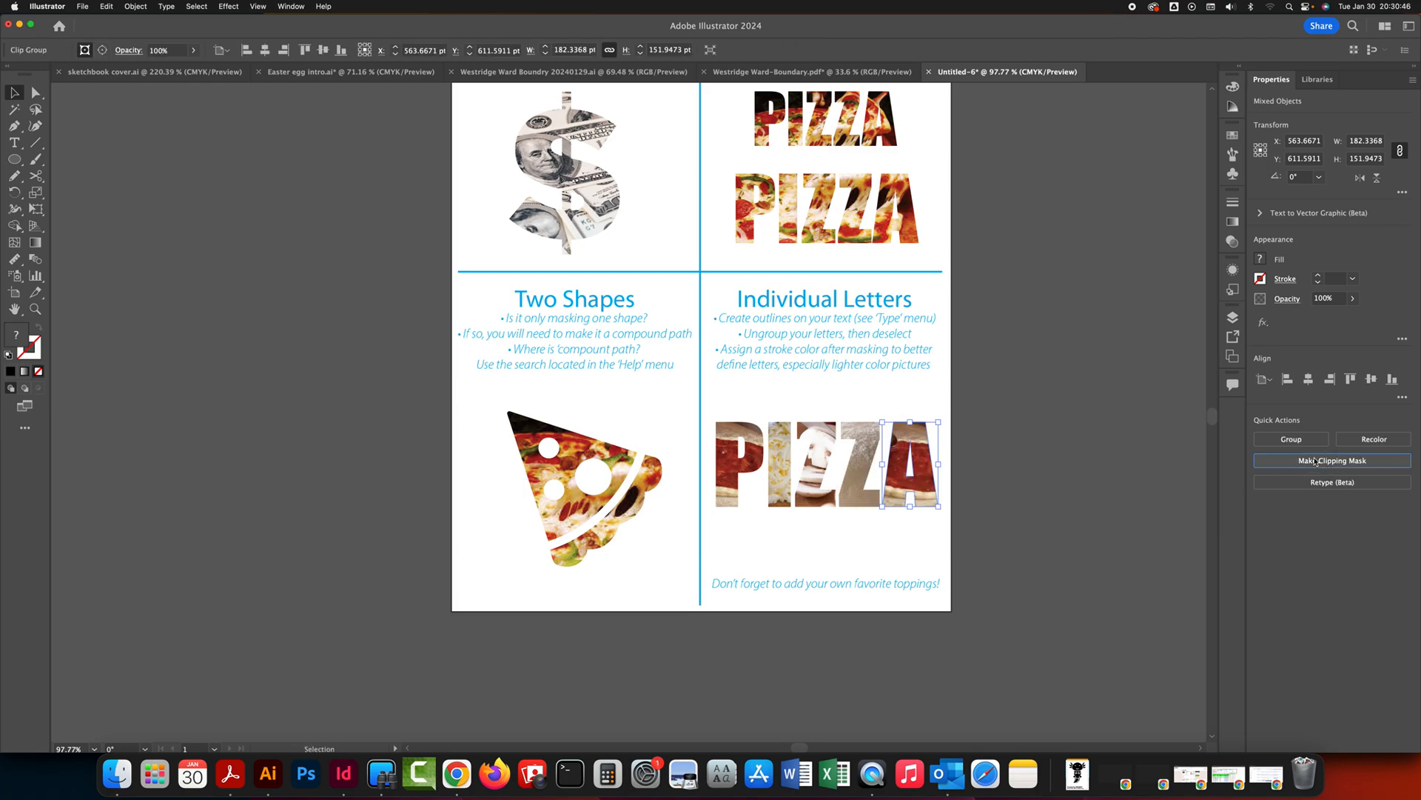
click(1000, 442)
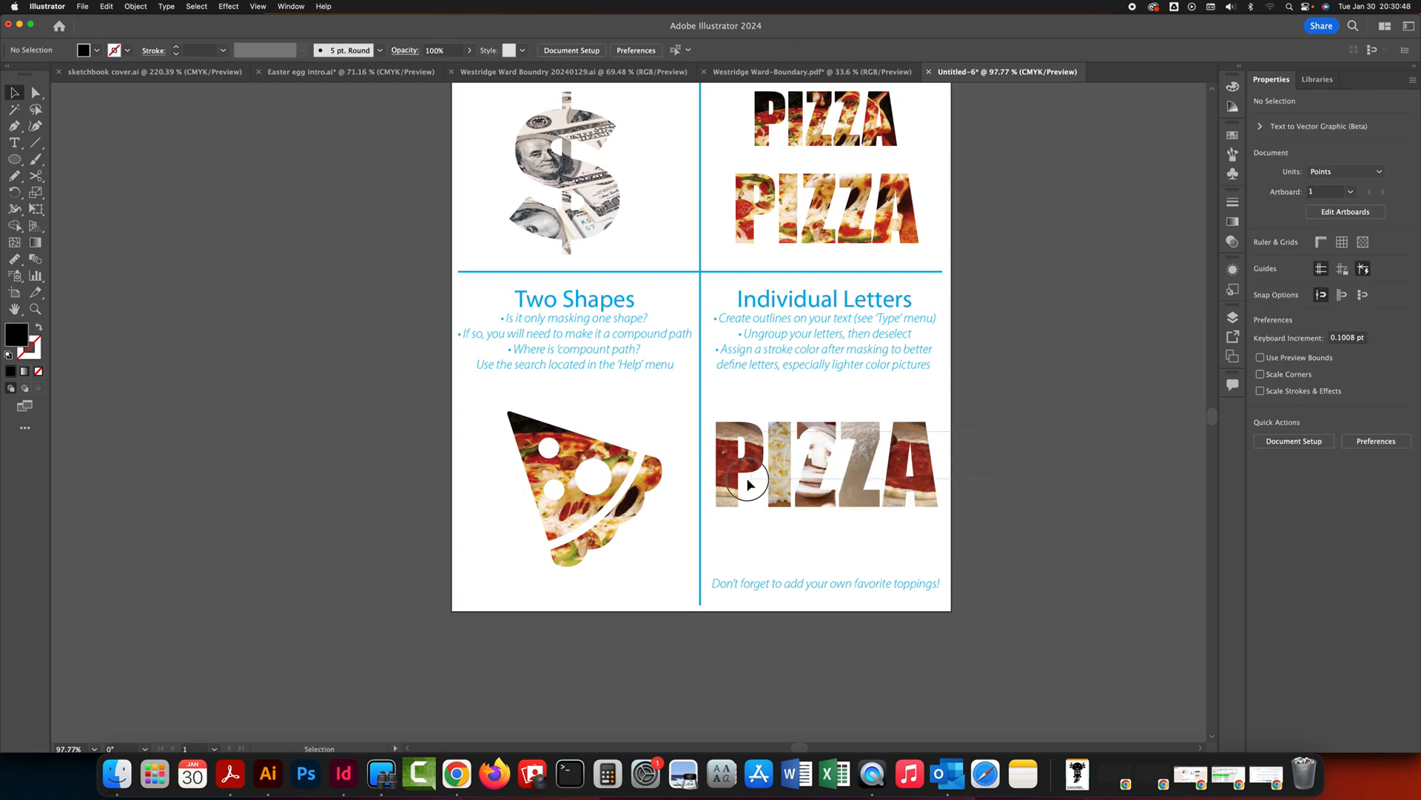
Step: Apply a red 3 pt stroke to all five masked letters under Individual Letters, and deselect them
click(715, 486)
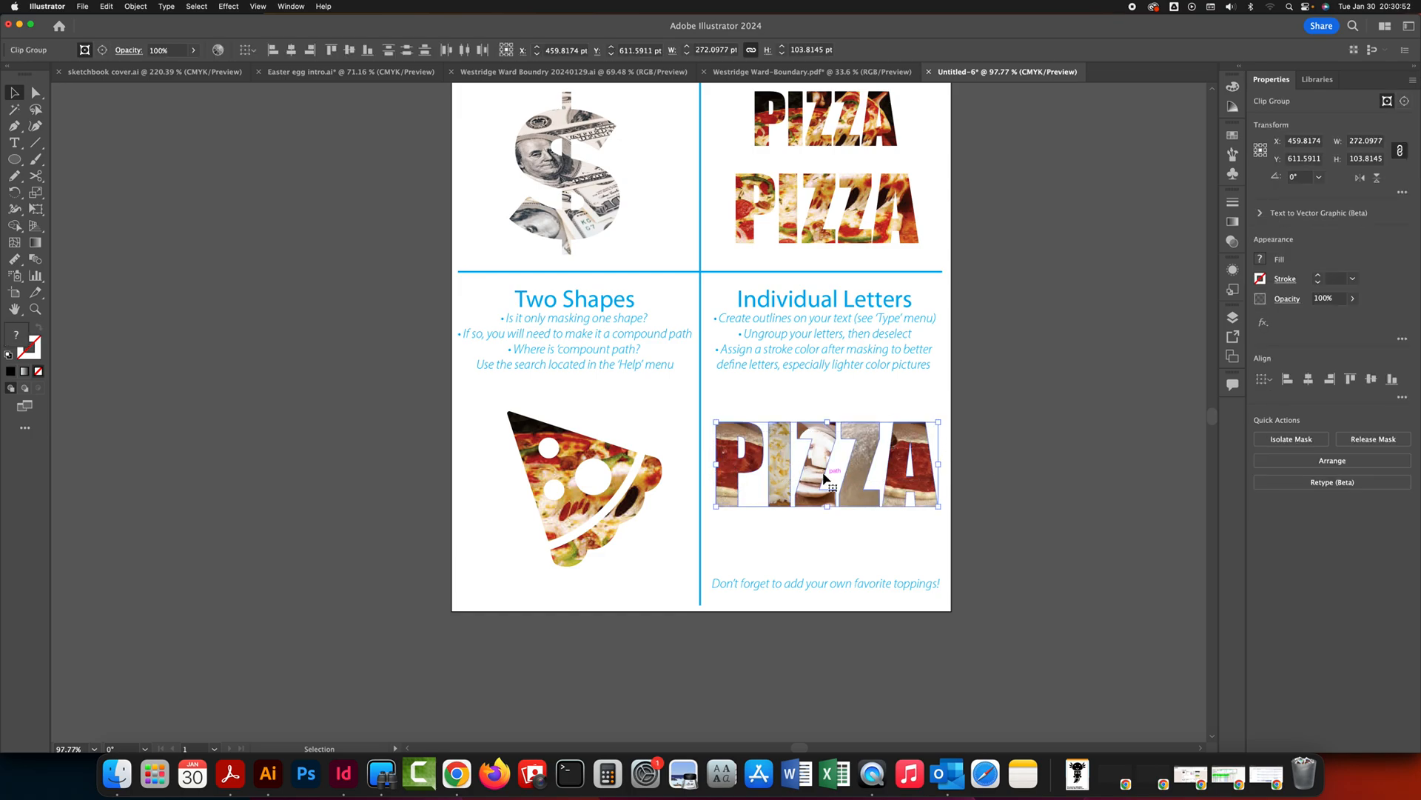
click(1260, 279)
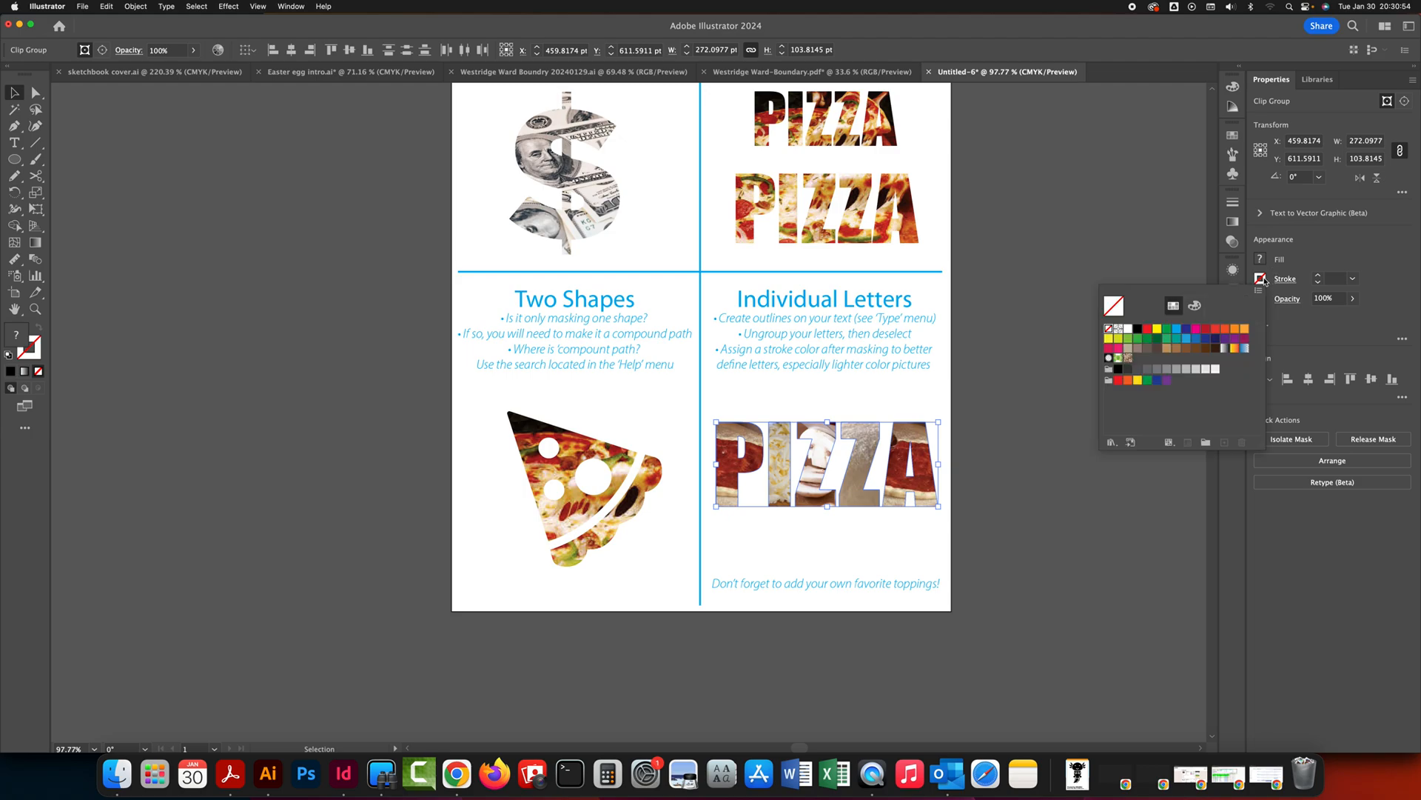
click(1149, 331)
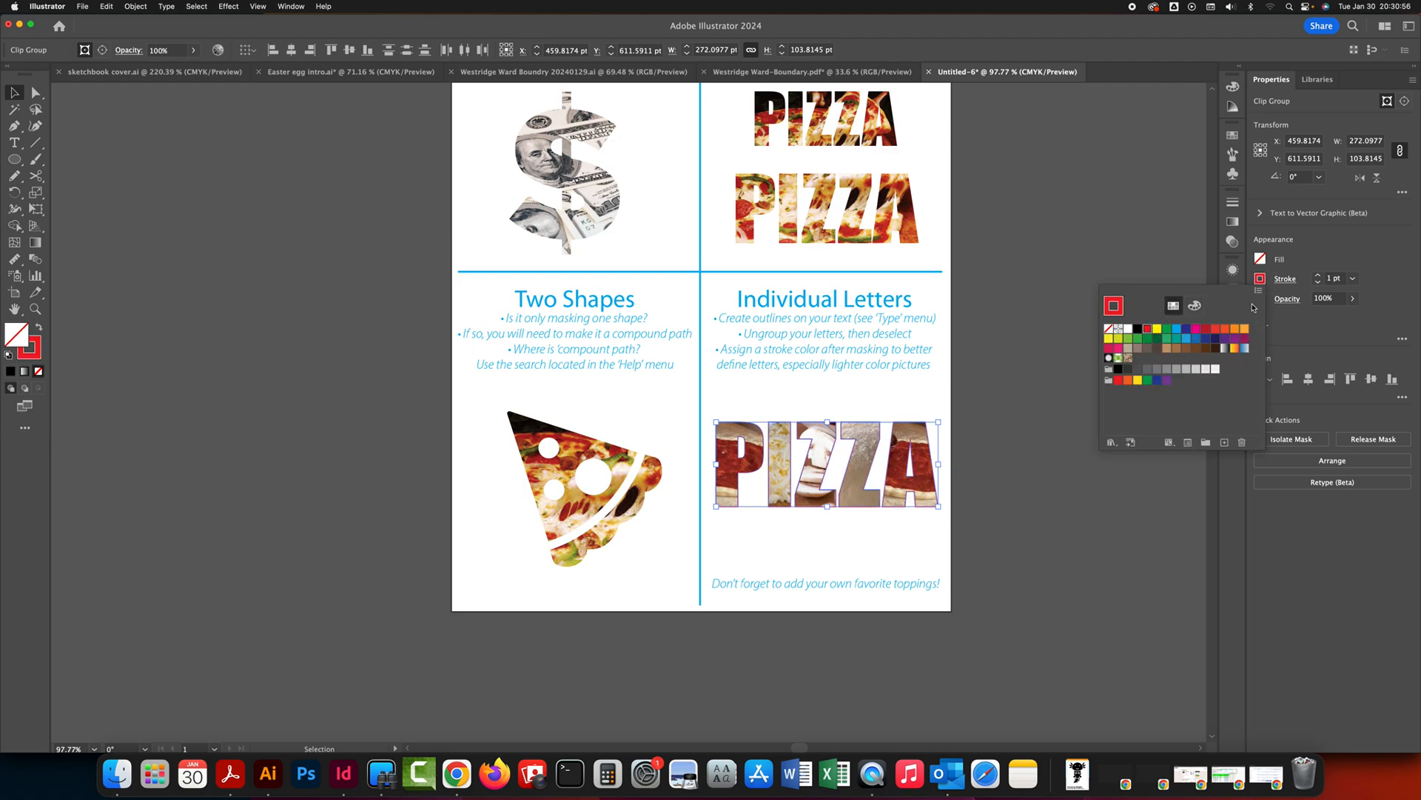
click(1319, 277)
click(1319, 277)
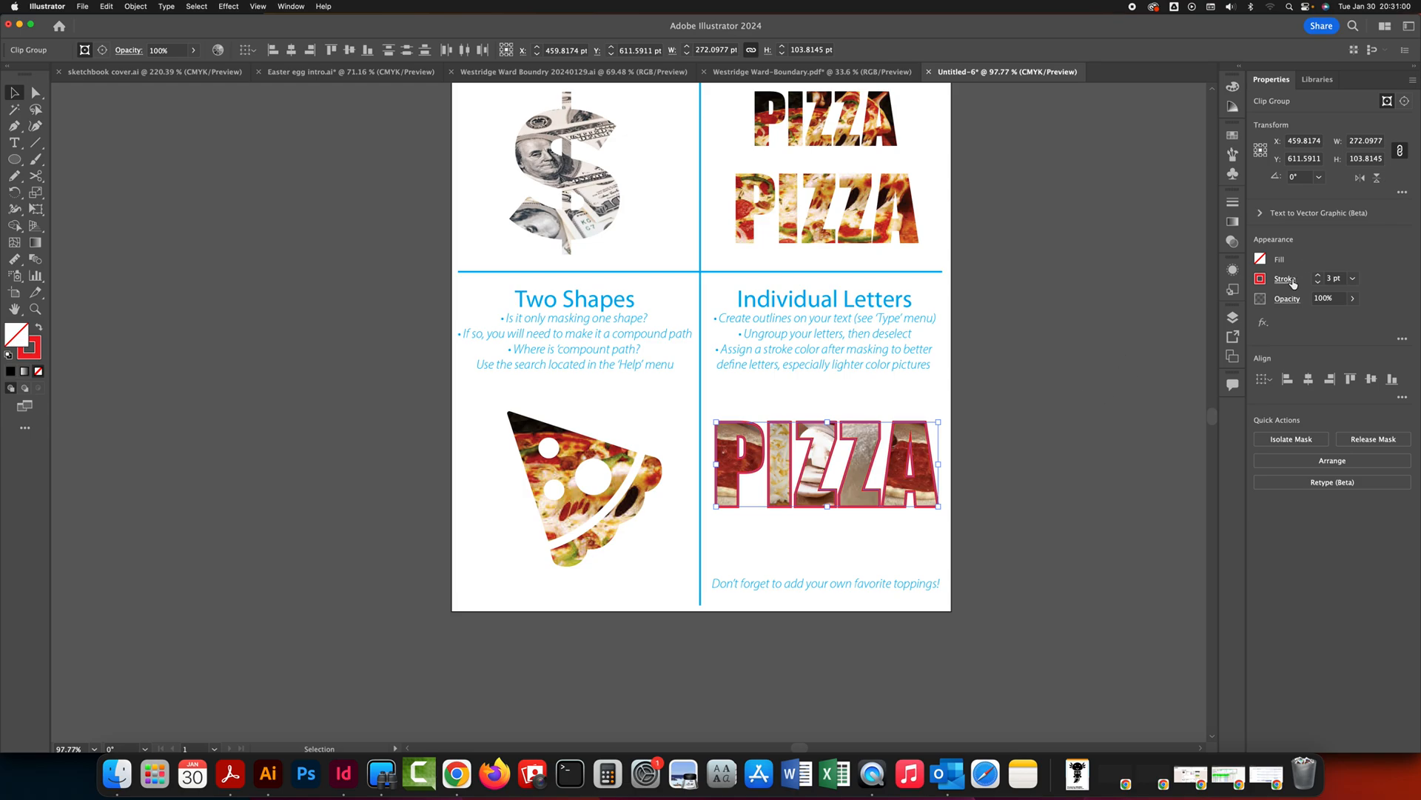
click(1293, 281)
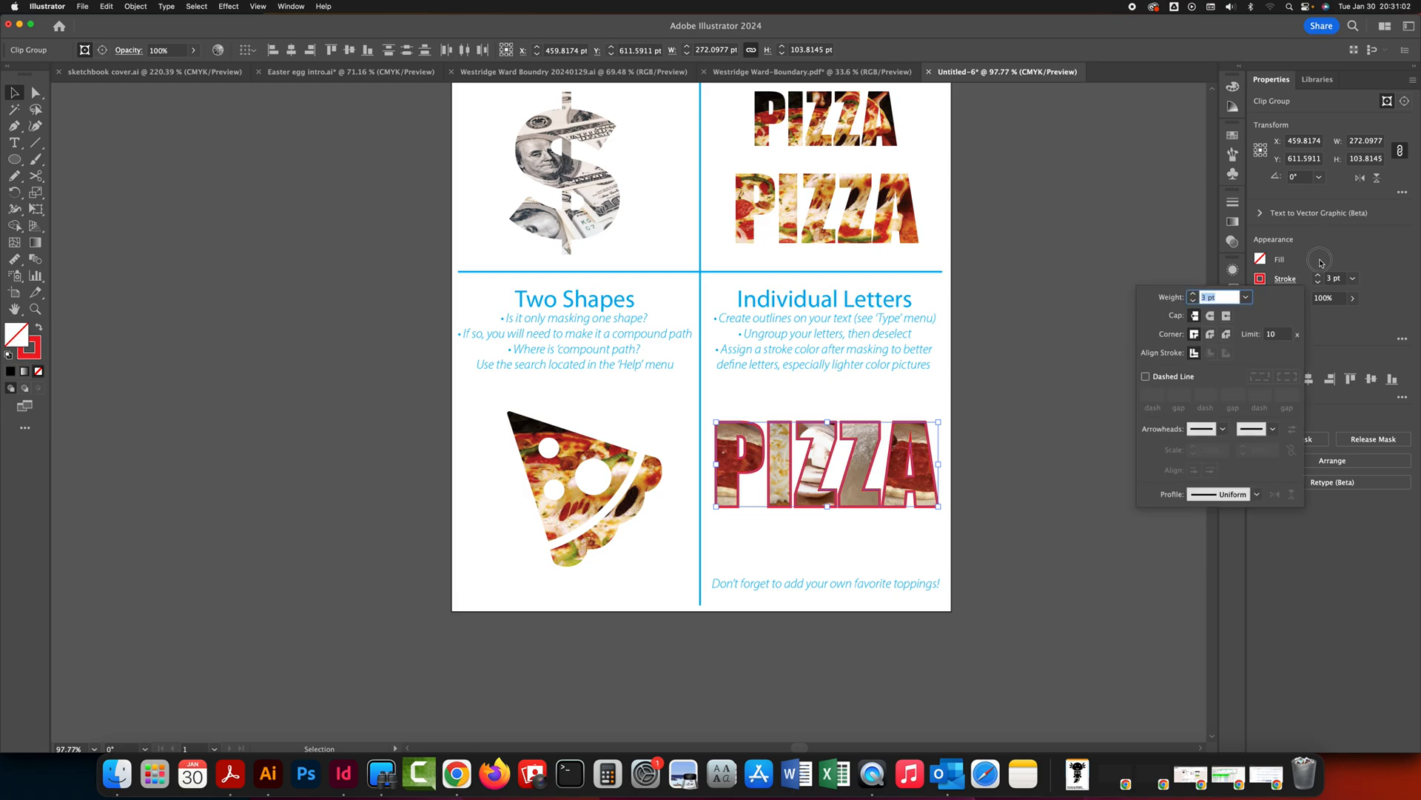
click(1068, 413)
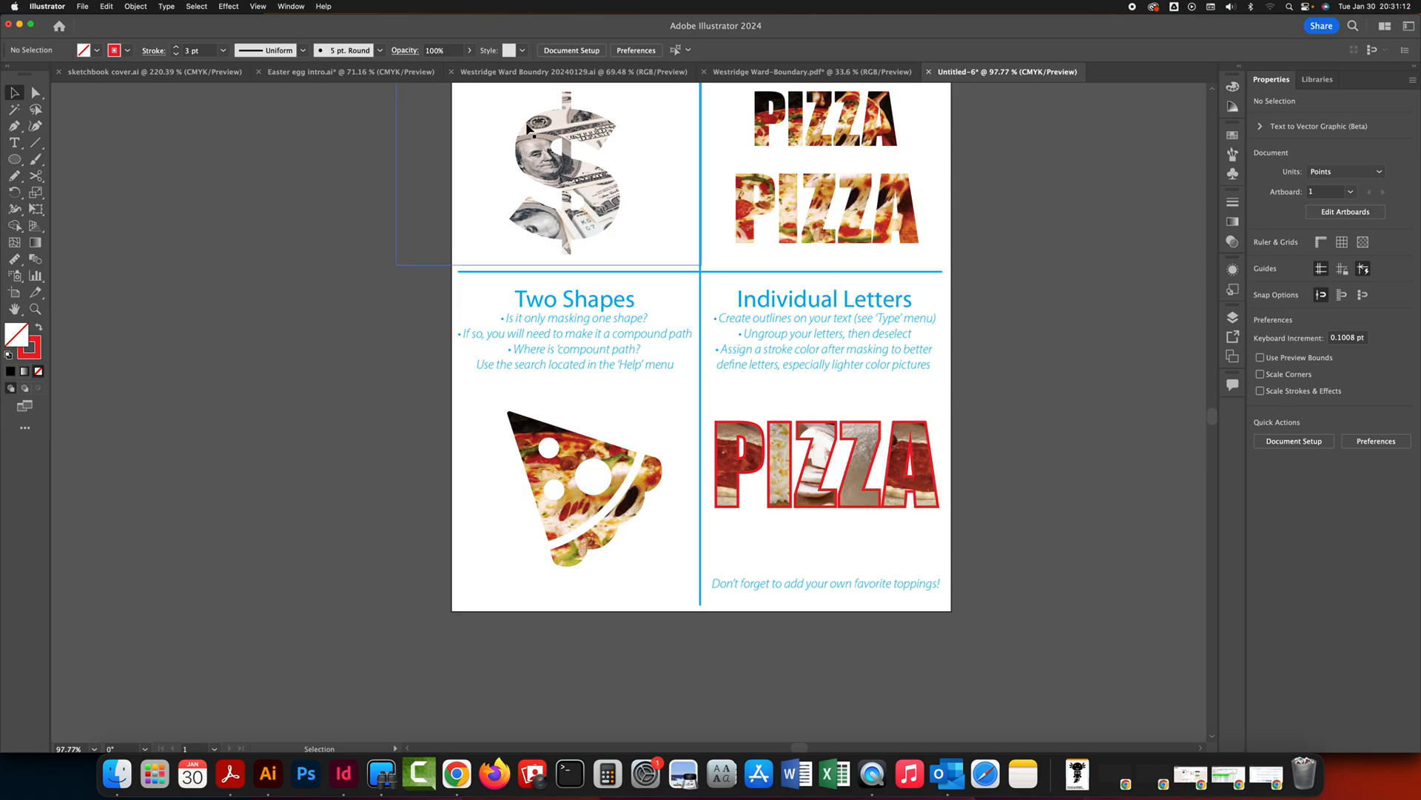
Step: Save the worksheet to Creative Cloud under the name clipping mask
scroll(1067, 265, up, 5)
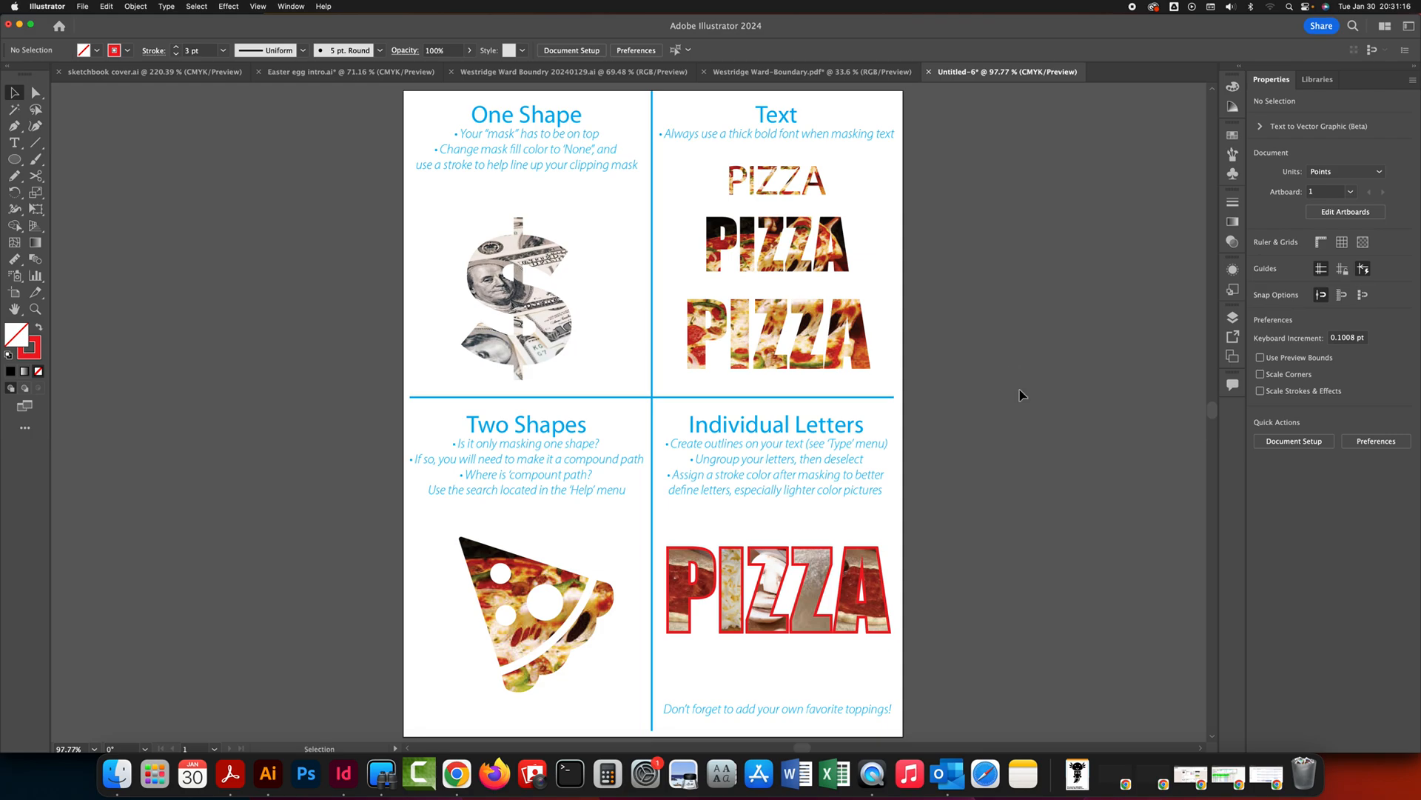
key(super+s)
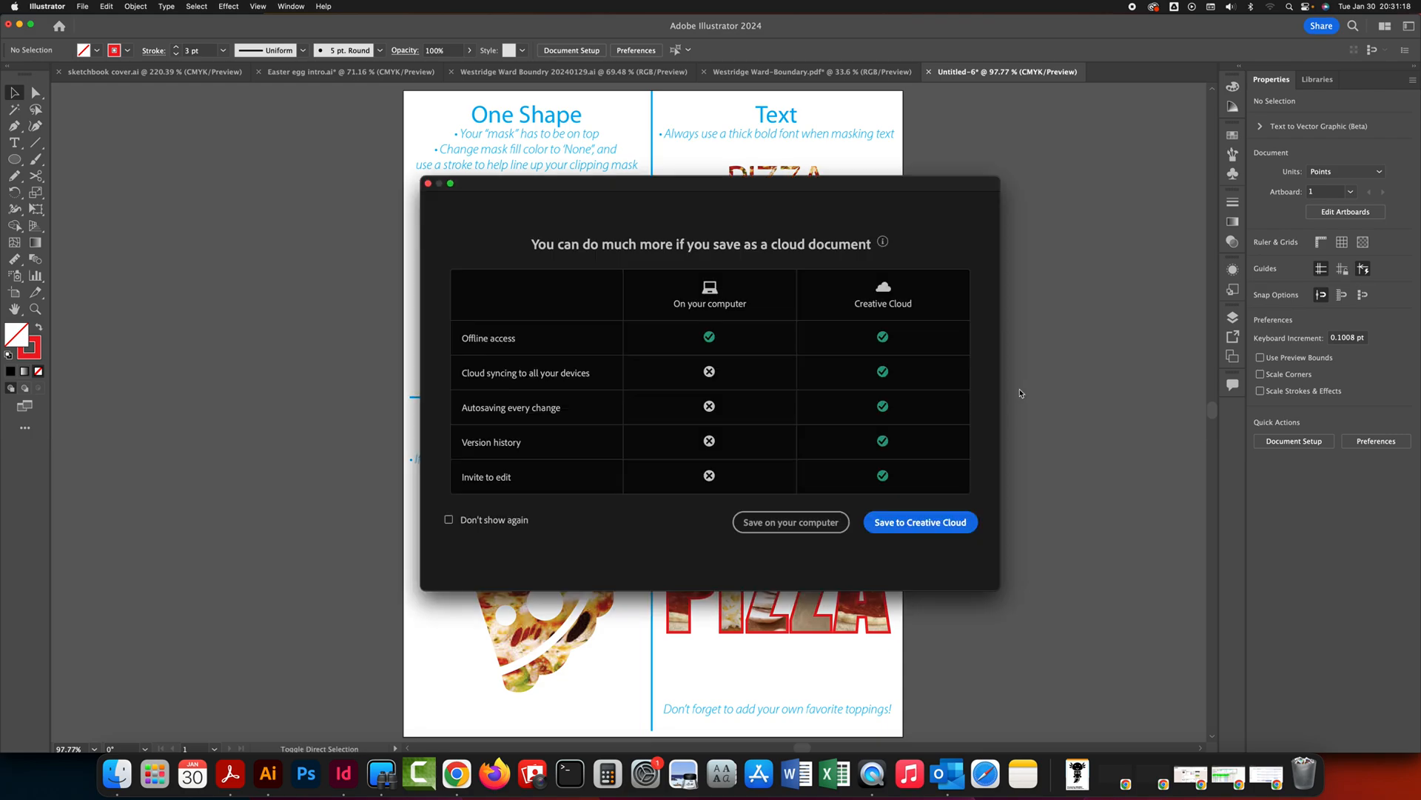
click(925, 523)
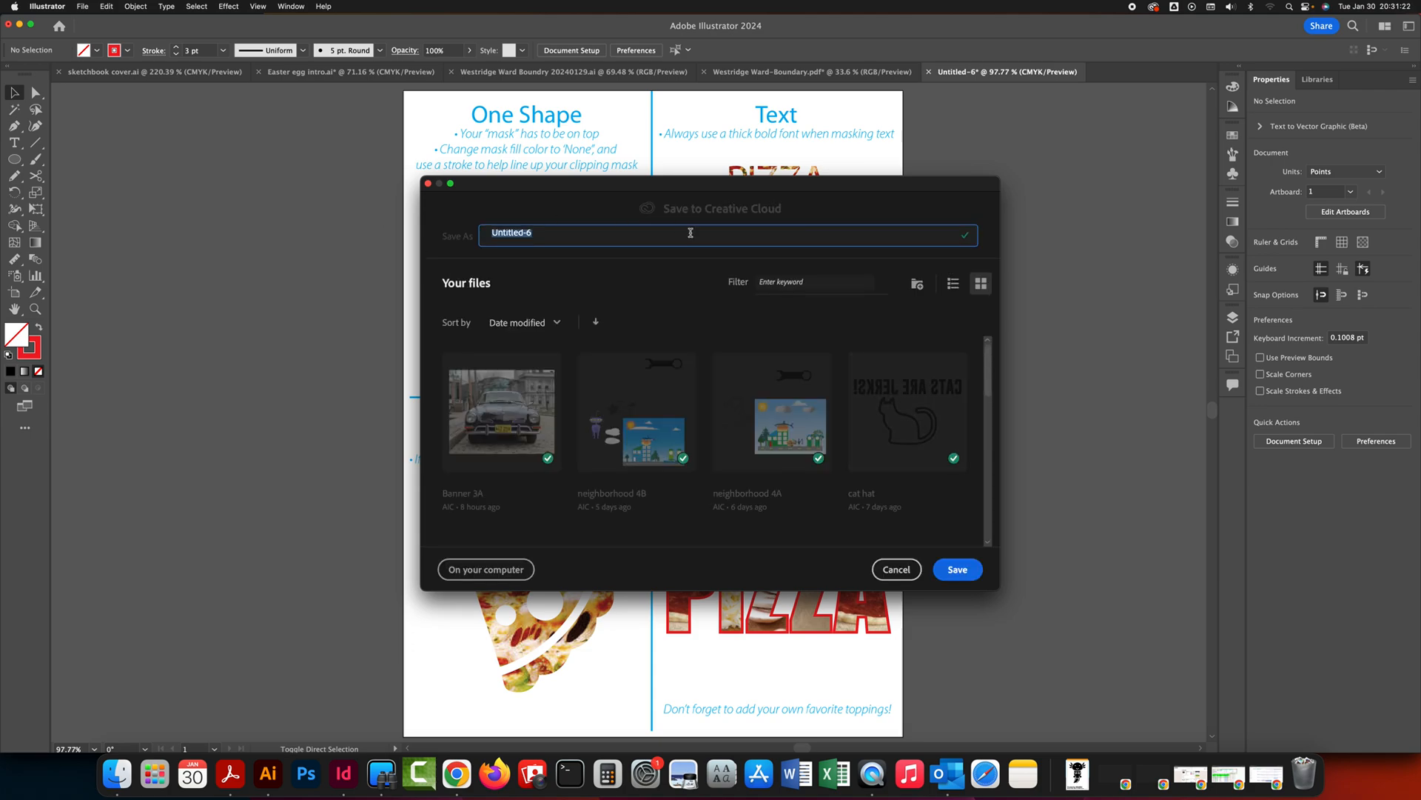
text(c)
click(958, 570)
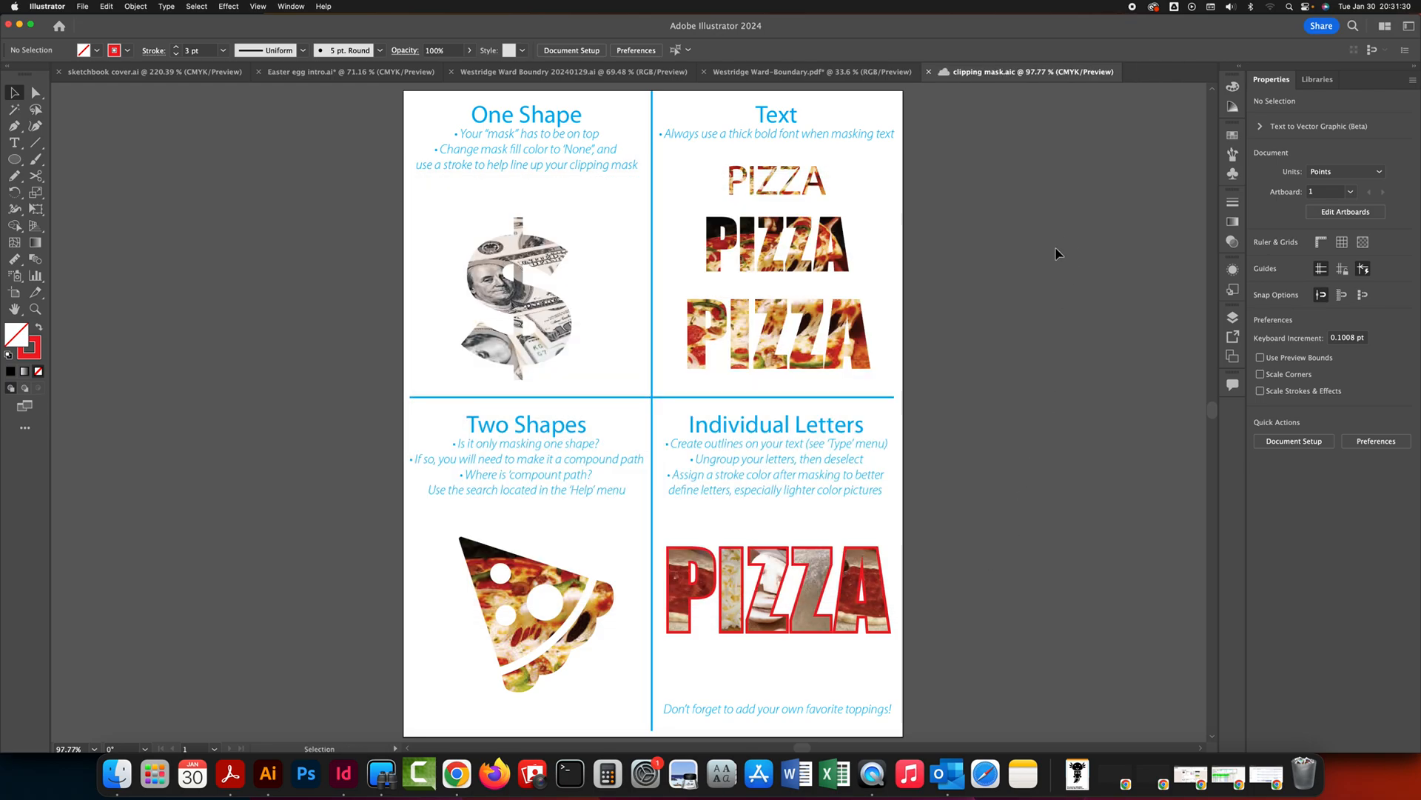
Step: Save a version of the worksheet on the computer as clipping mask.pdf in Adobe PDF format, in the Creative Cloud Files folder
click(84, 7)
click(127, 128)
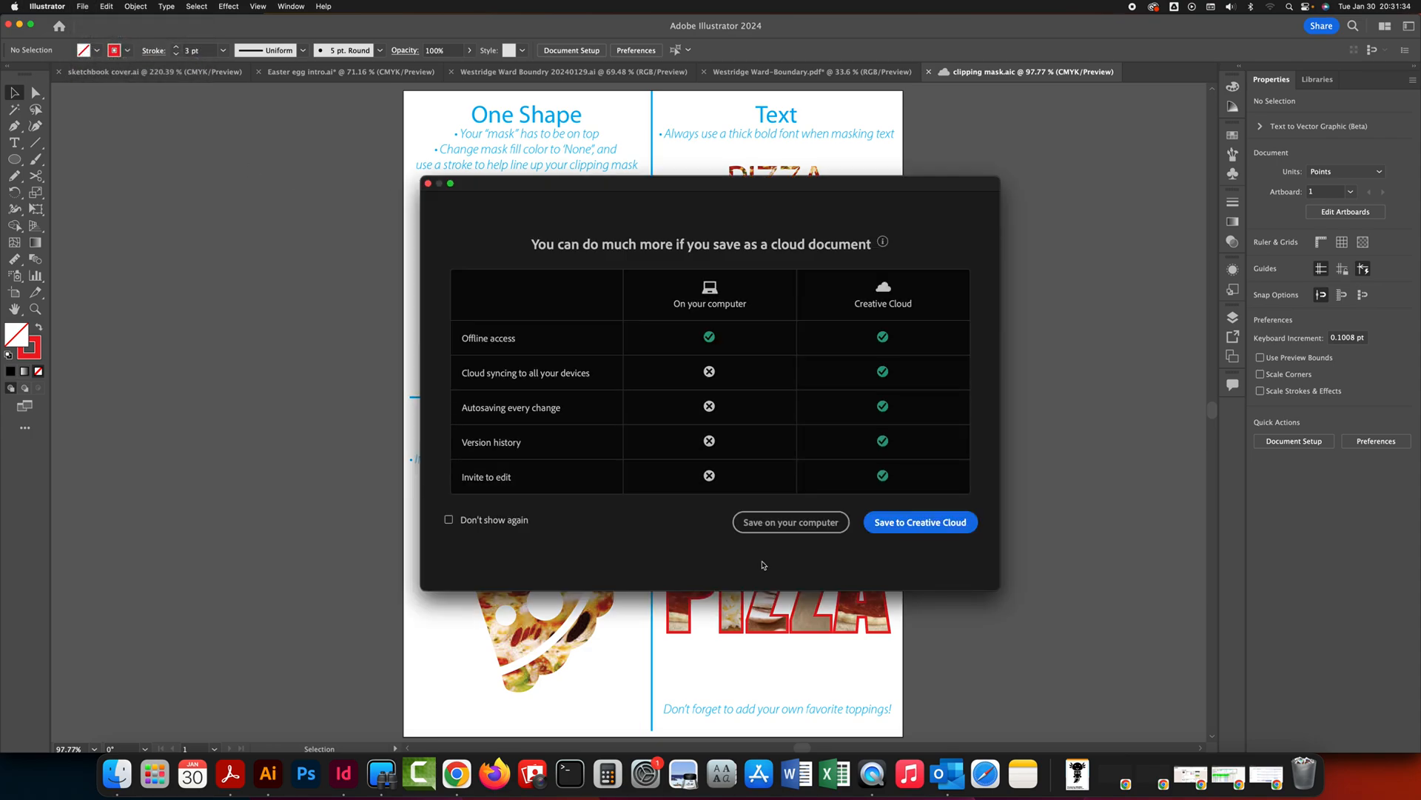
click(792, 523)
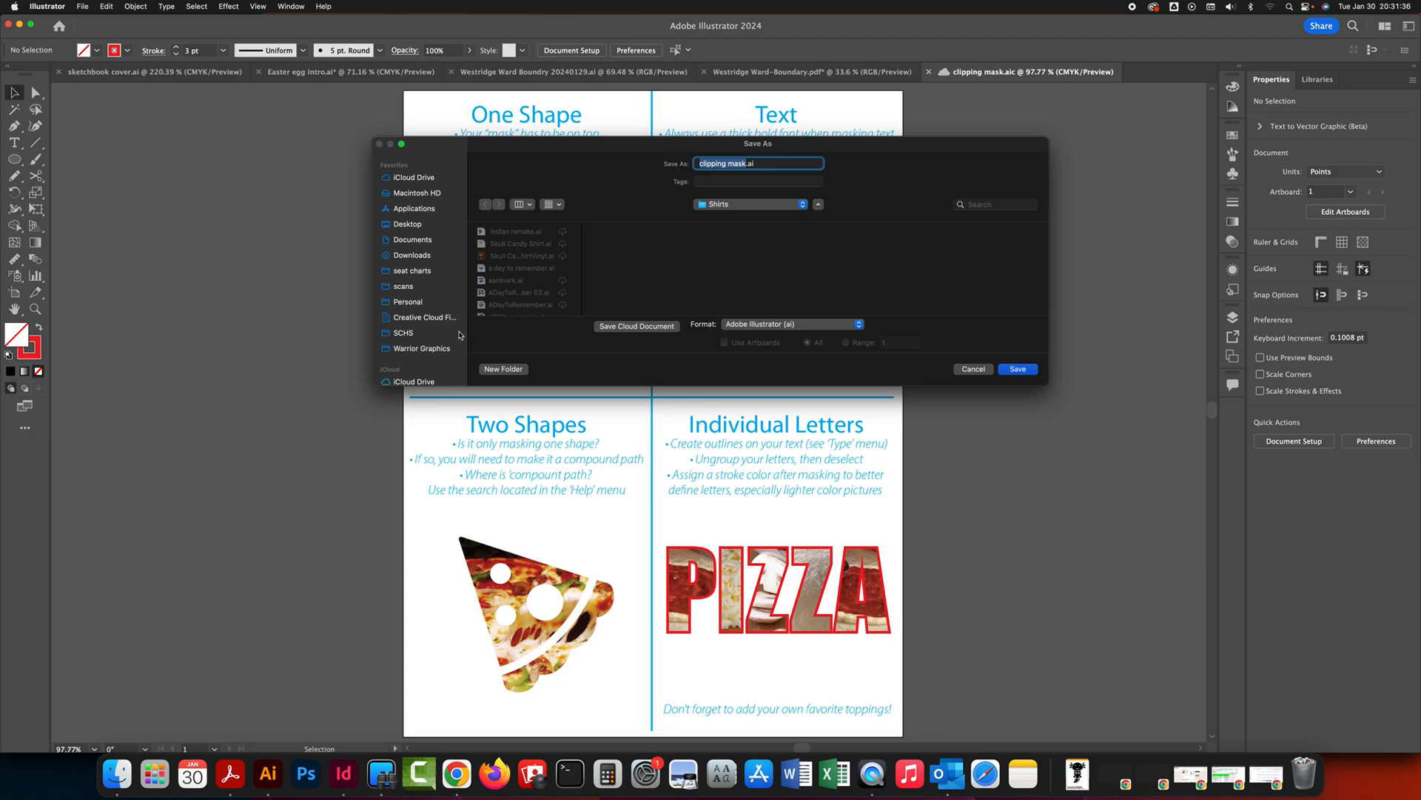
click(426, 319)
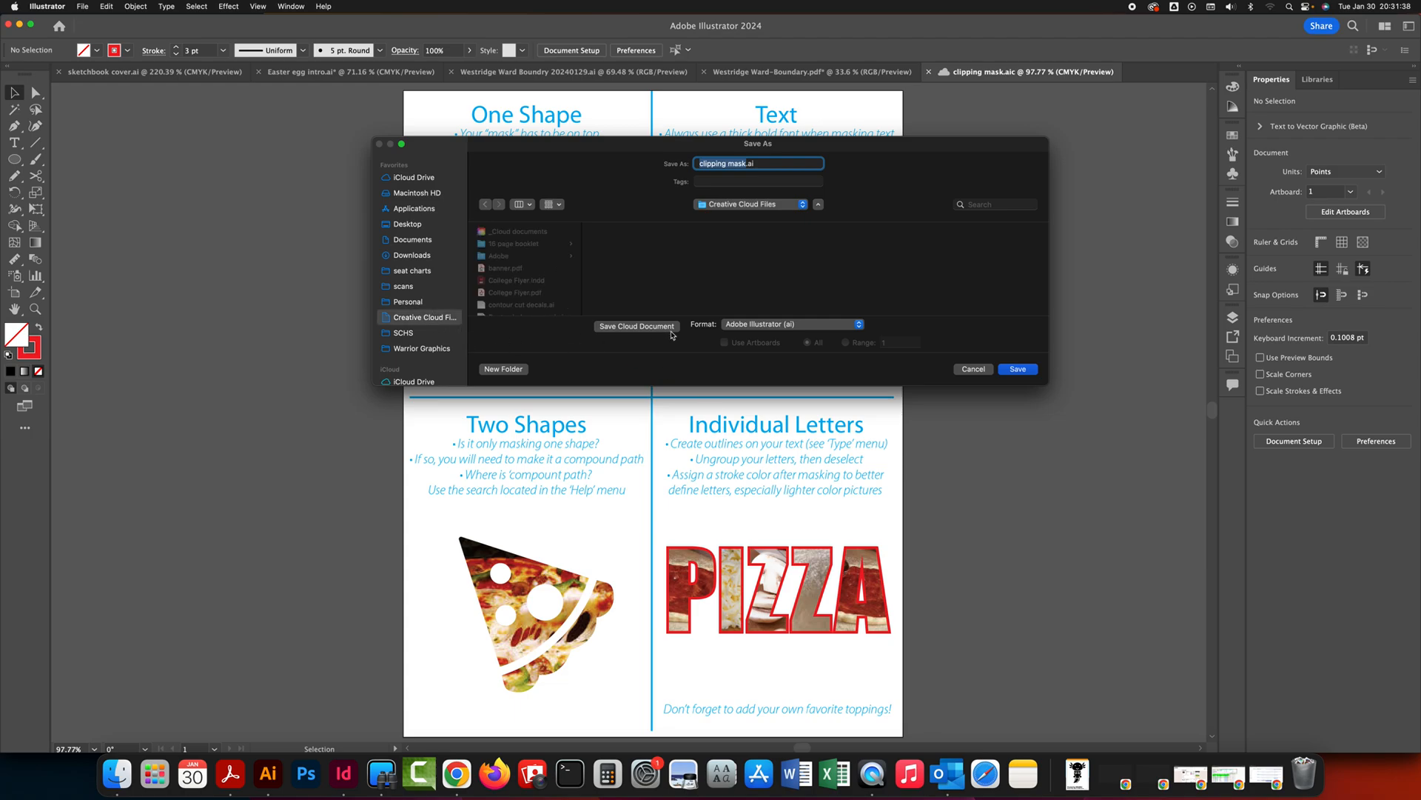
click(798, 325)
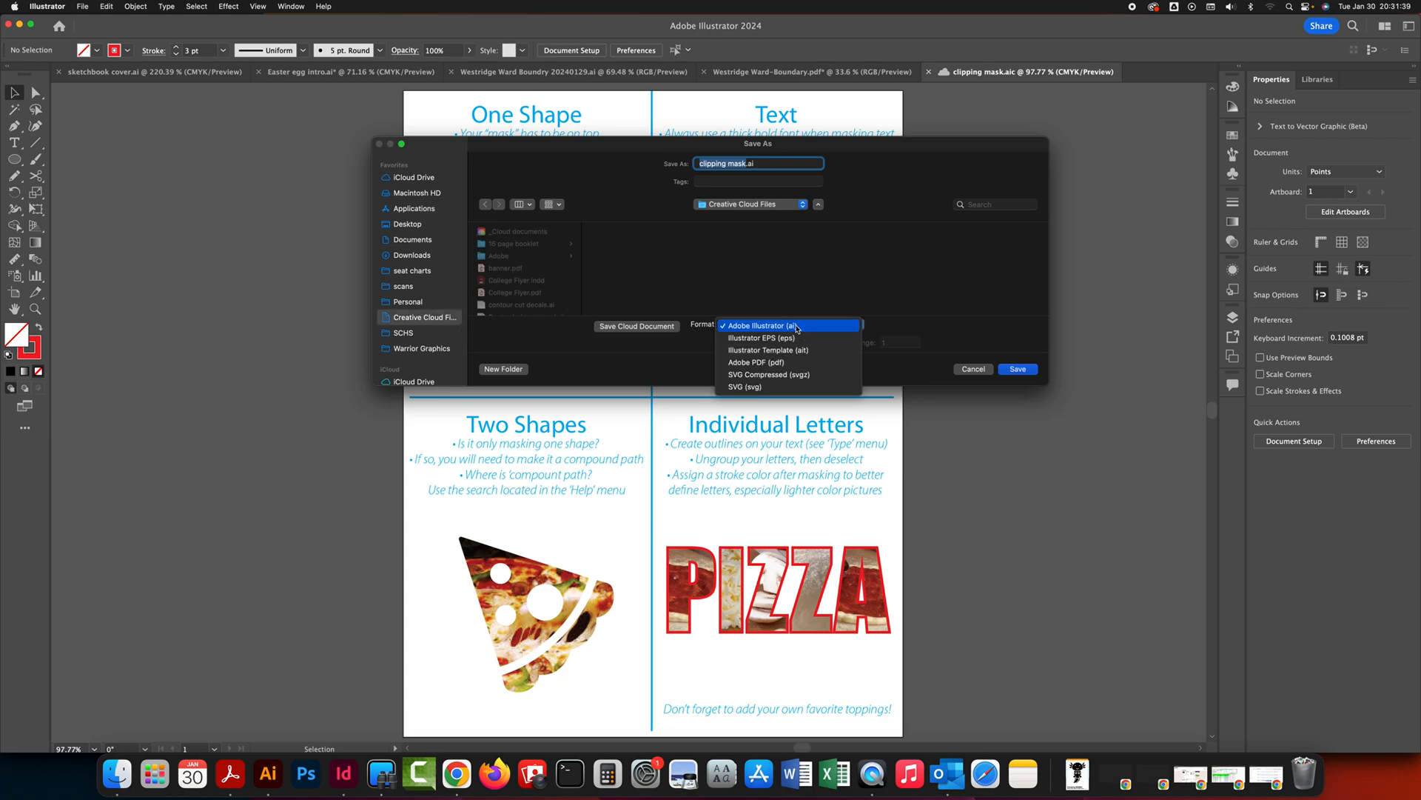
click(795, 365)
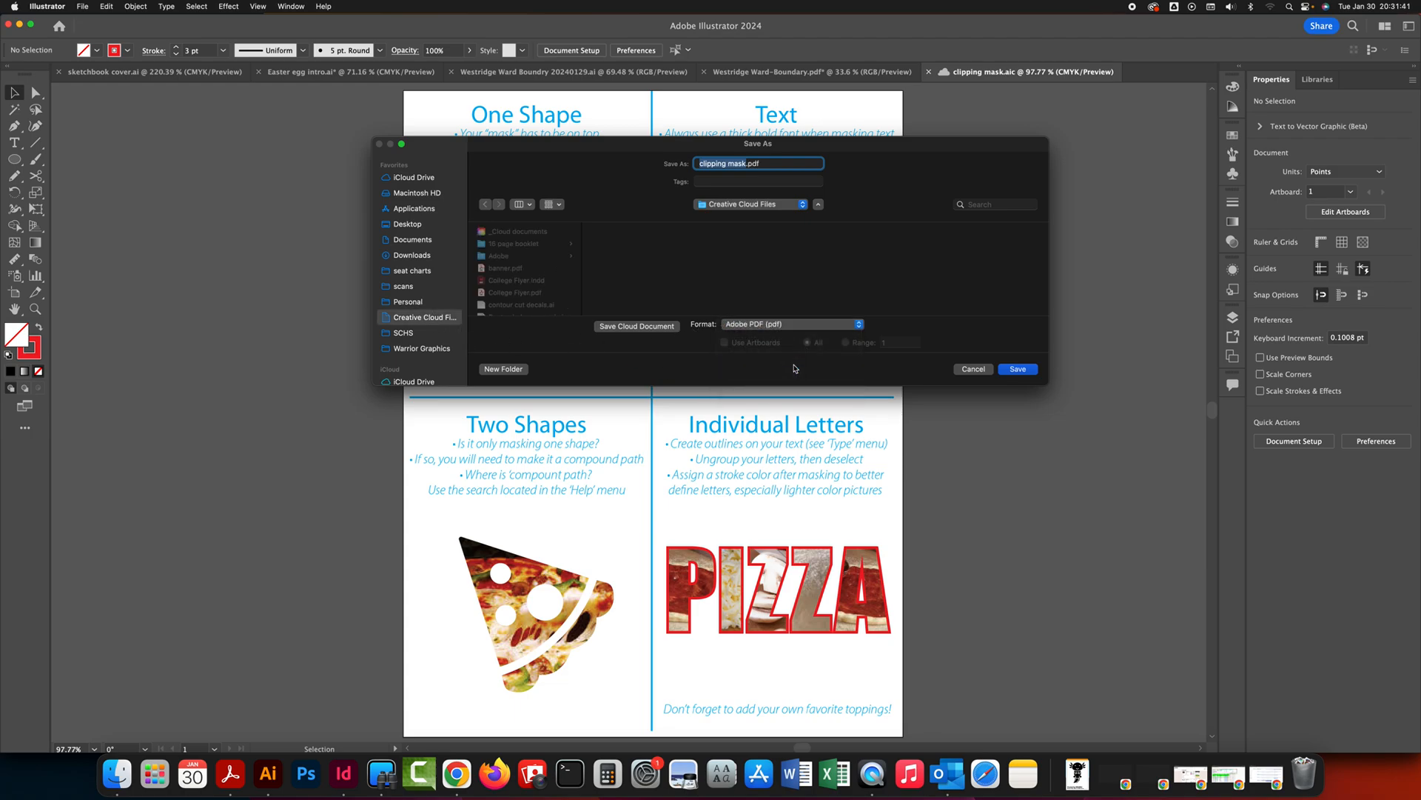
click(1018, 369)
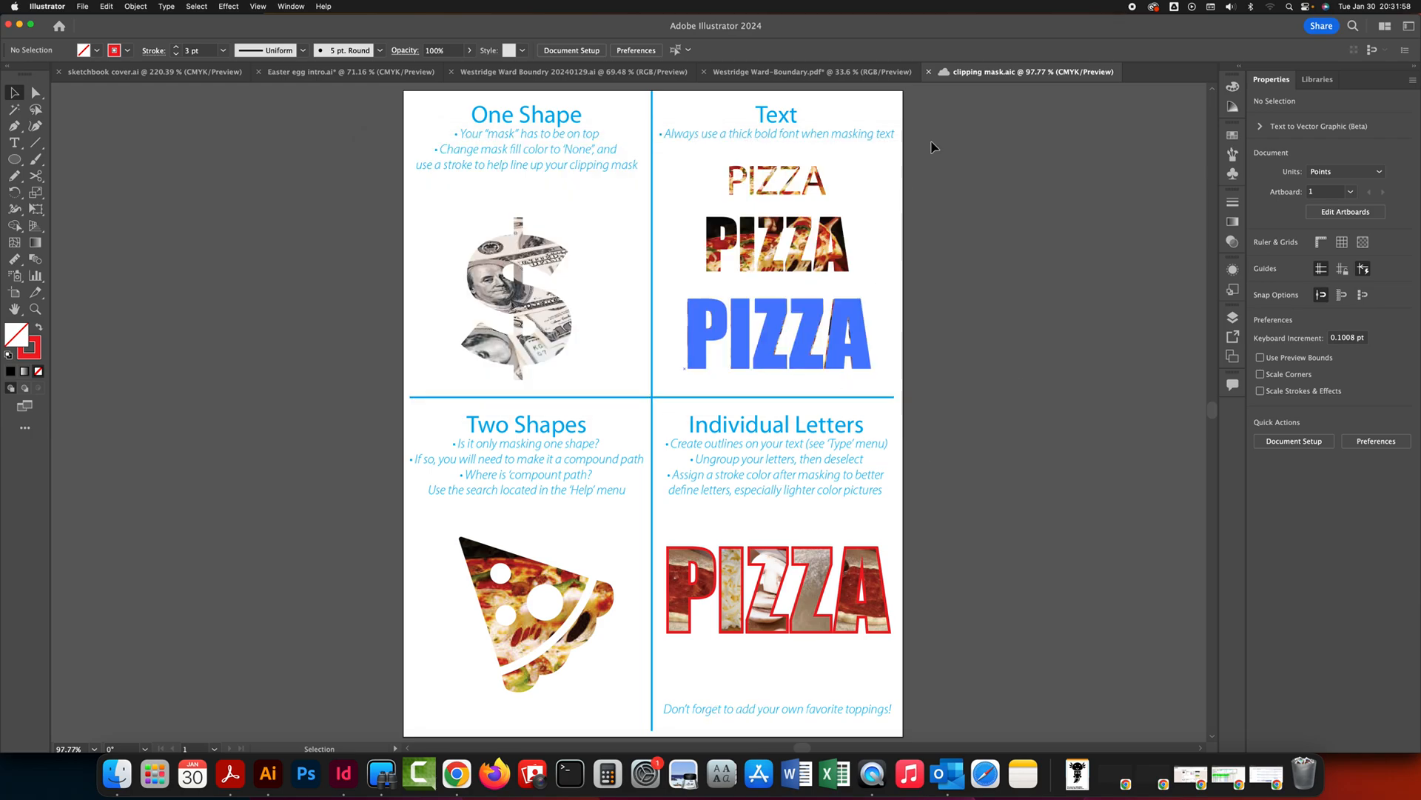